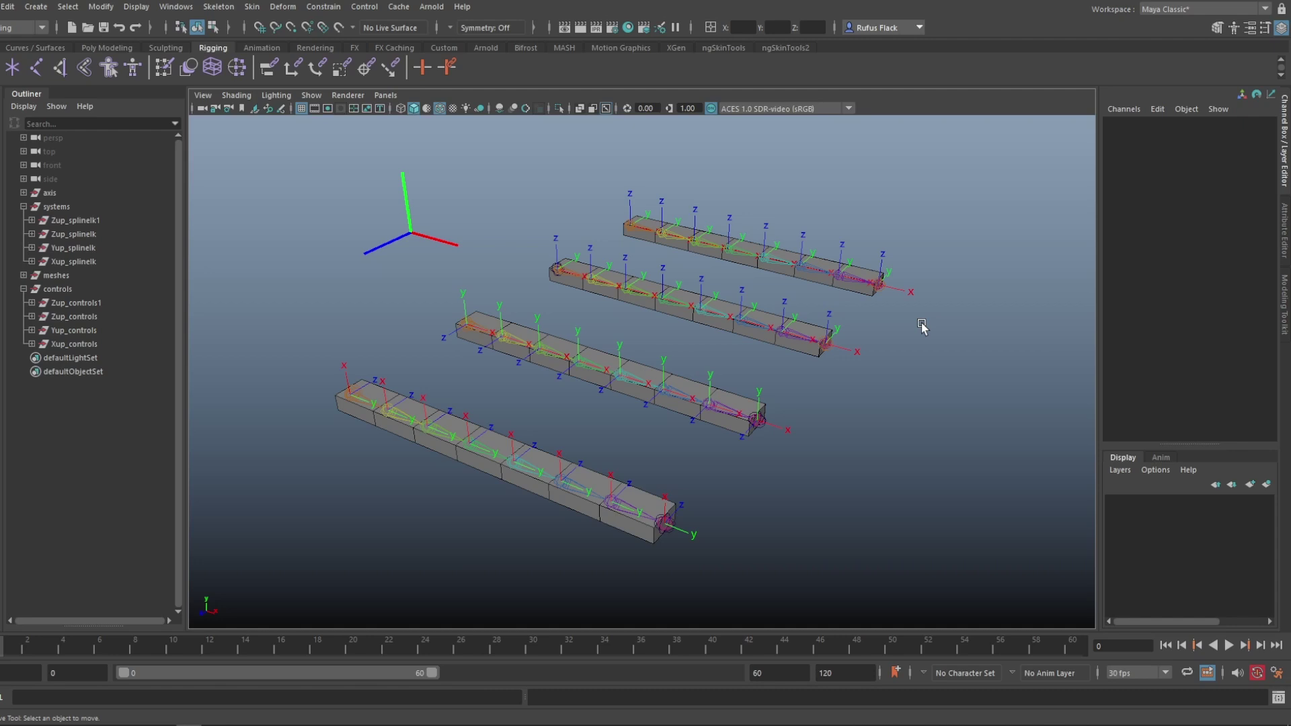
# - Switch to the Rotate Tool and tilt the view of the joint chains slightly
pyautogui.press('e')
pyautogui.keyDown('alt'); pyautogui.moveTo(921, 326); pyautogui.dragTo(962, 395); pyautogui.keyUp('alt')
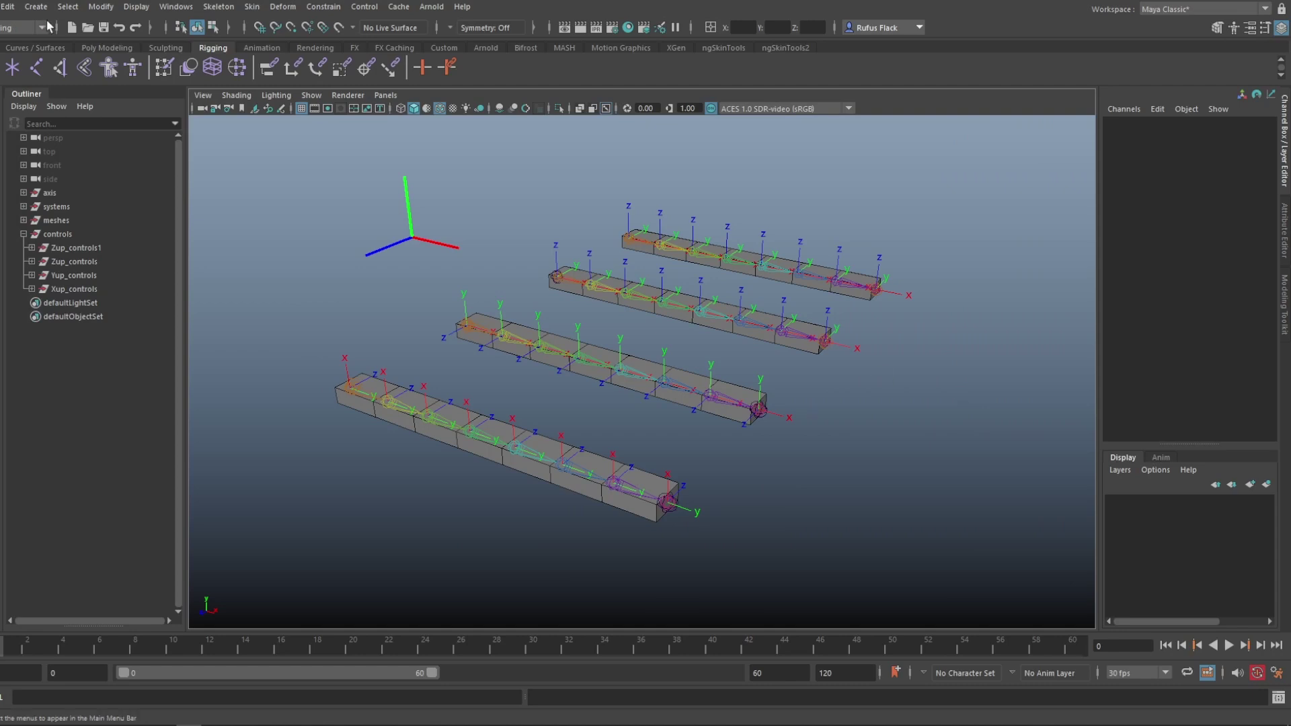
# - Select and deselect the axis object, then tumble the view around the joint chains
pyautogui.click(80, 194)
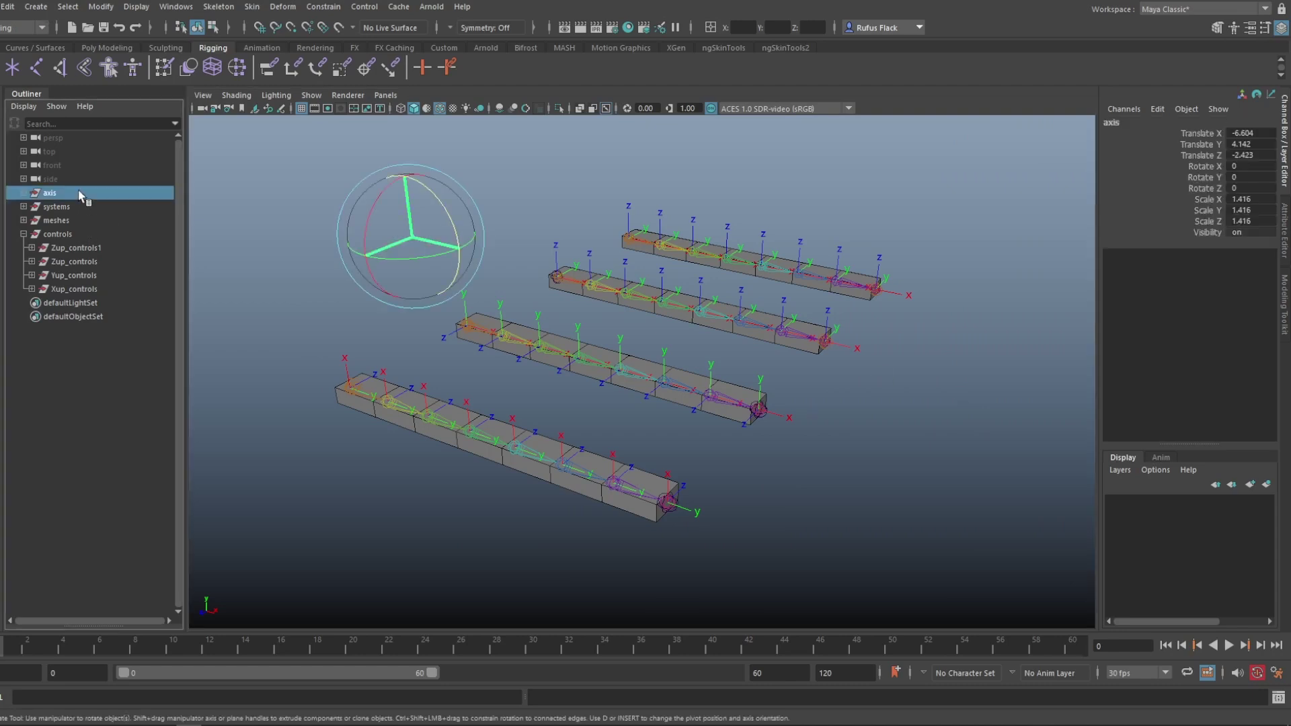
pyautogui.click(299, 239)
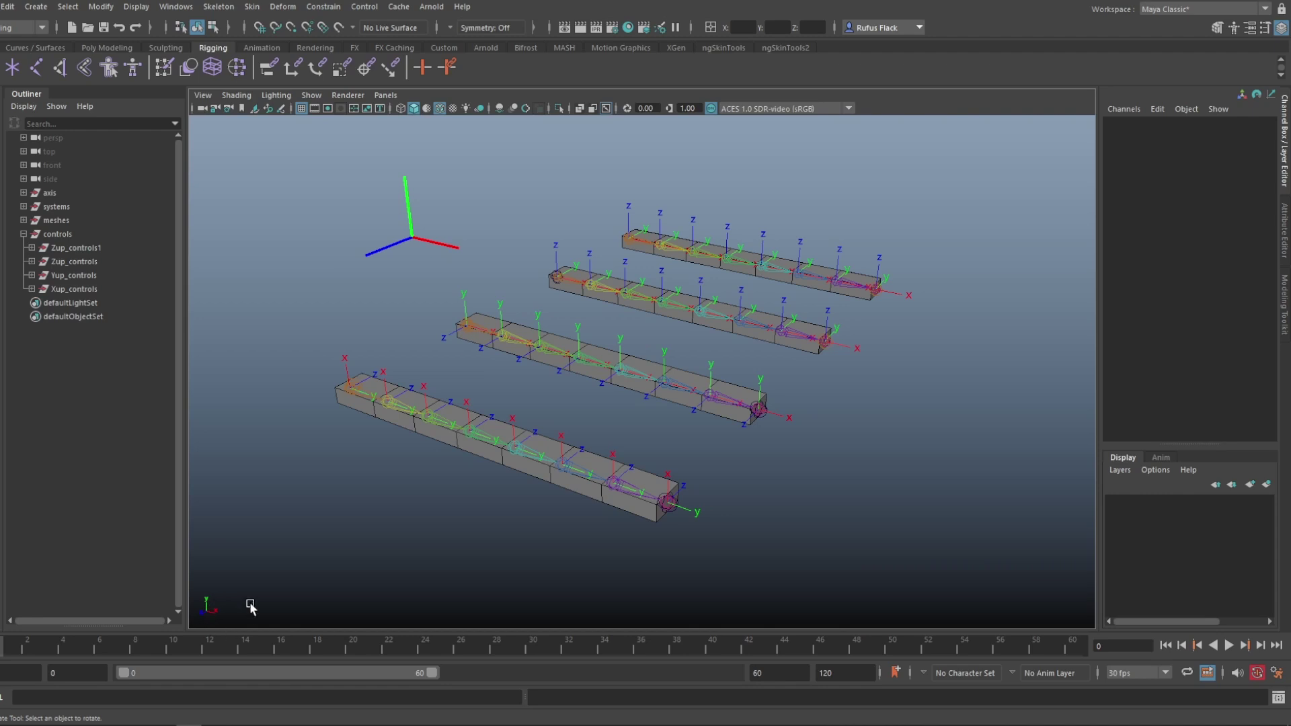
pyautogui.keyDown('alt'); pyautogui.moveTo(314, 320); pyautogui.dragTo(340, 326); pyautogui.keyUp('alt')
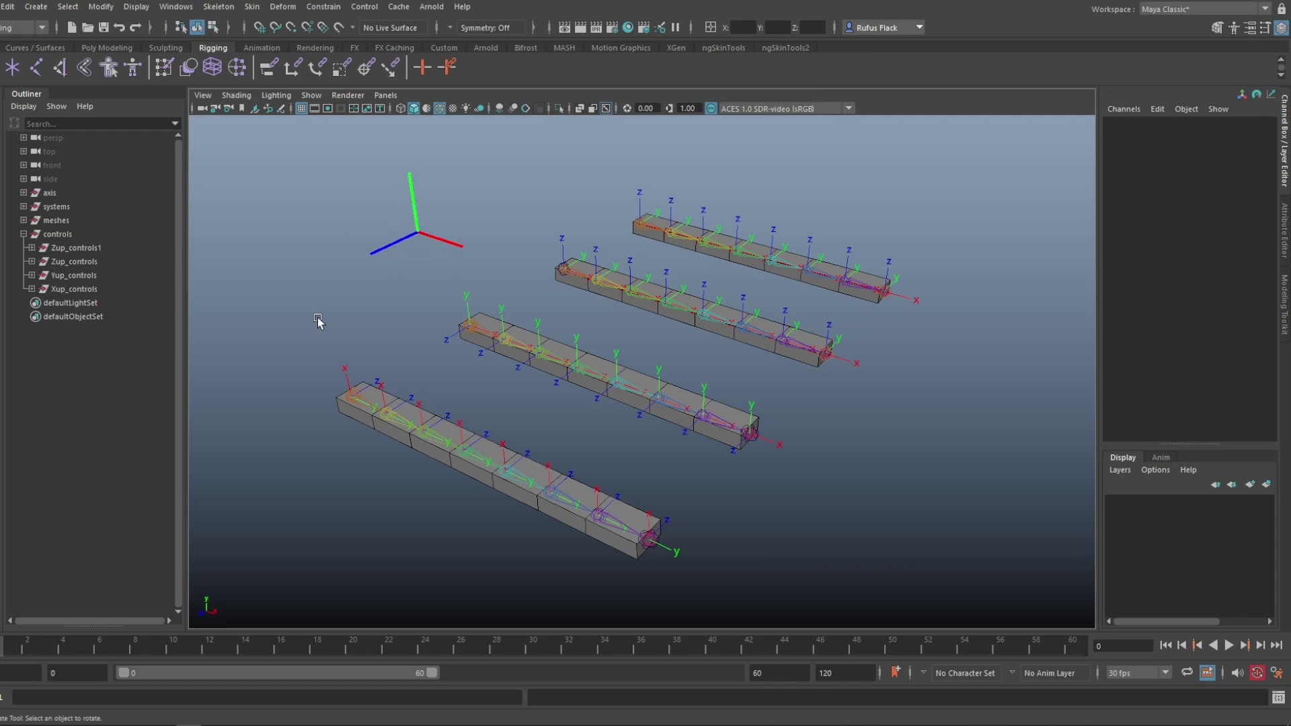
pyautogui.keyDown('alt'); pyautogui.moveTo(331, 339); pyautogui.dragTo(398, 286); pyautogui.keyUp('alt')
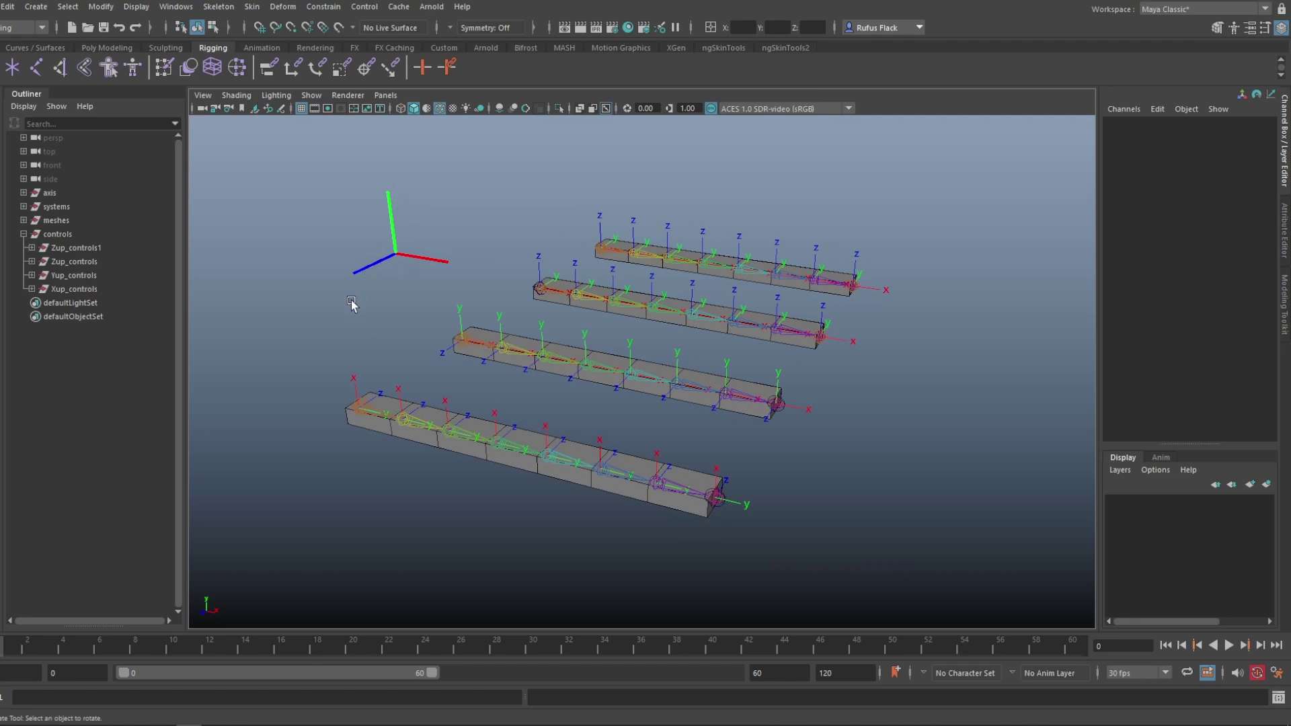
pyautogui.keyDown('alt'); pyautogui.moveTo(355, 300); pyautogui.dragTo(360, 297); pyautogui.keyUp('alt')
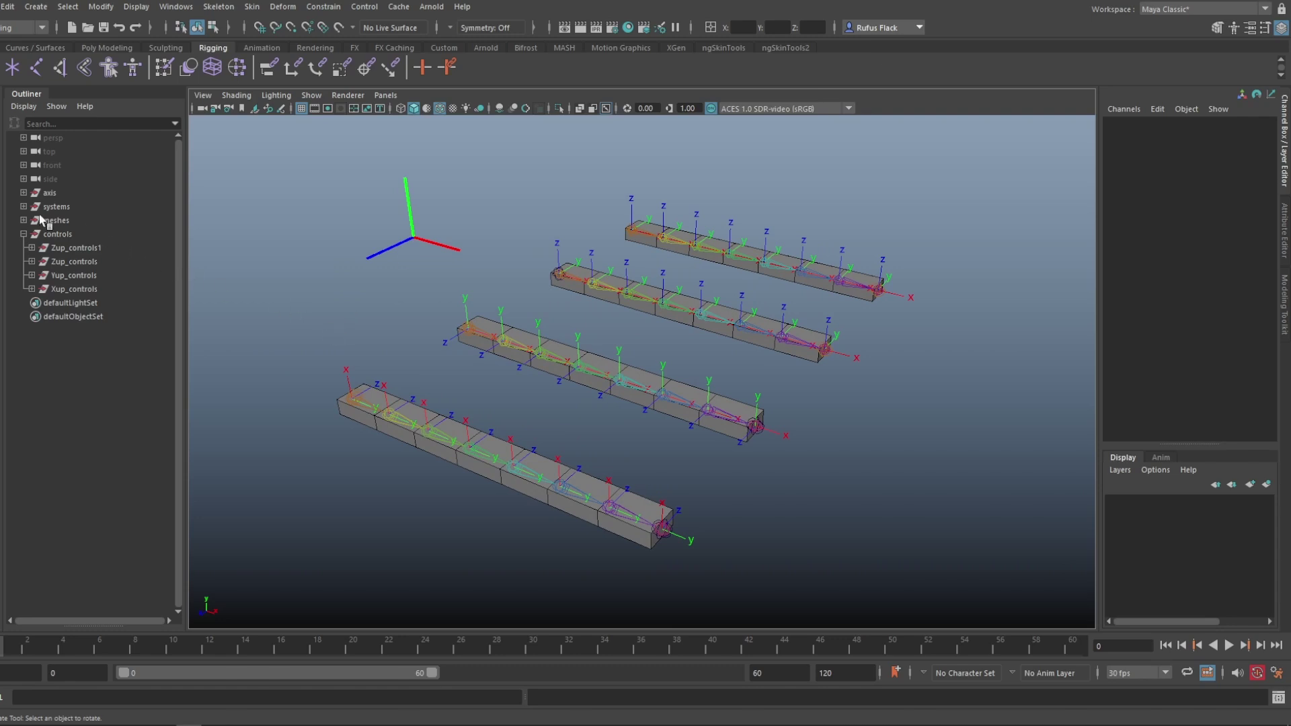
# - Expand the systems group and look inside Xup_splineIk before collapsing it again
pyautogui.click(23, 207)
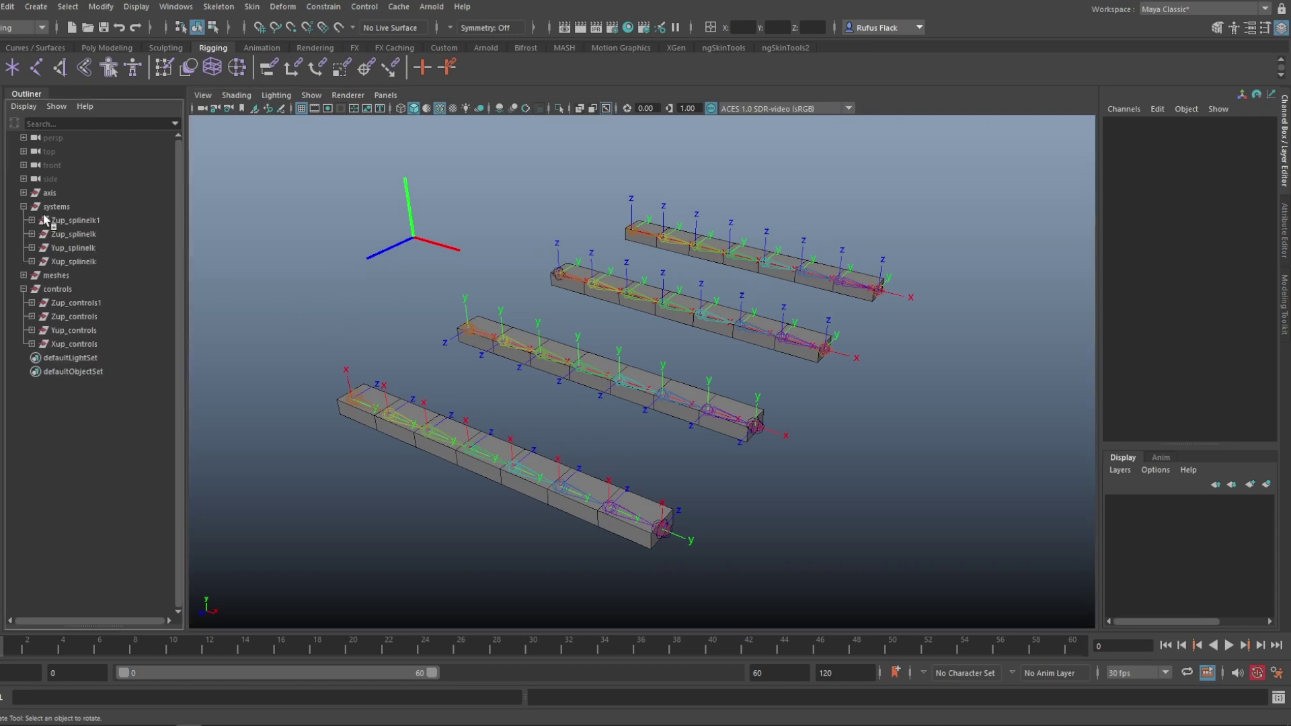
pyautogui.click(31, 262)
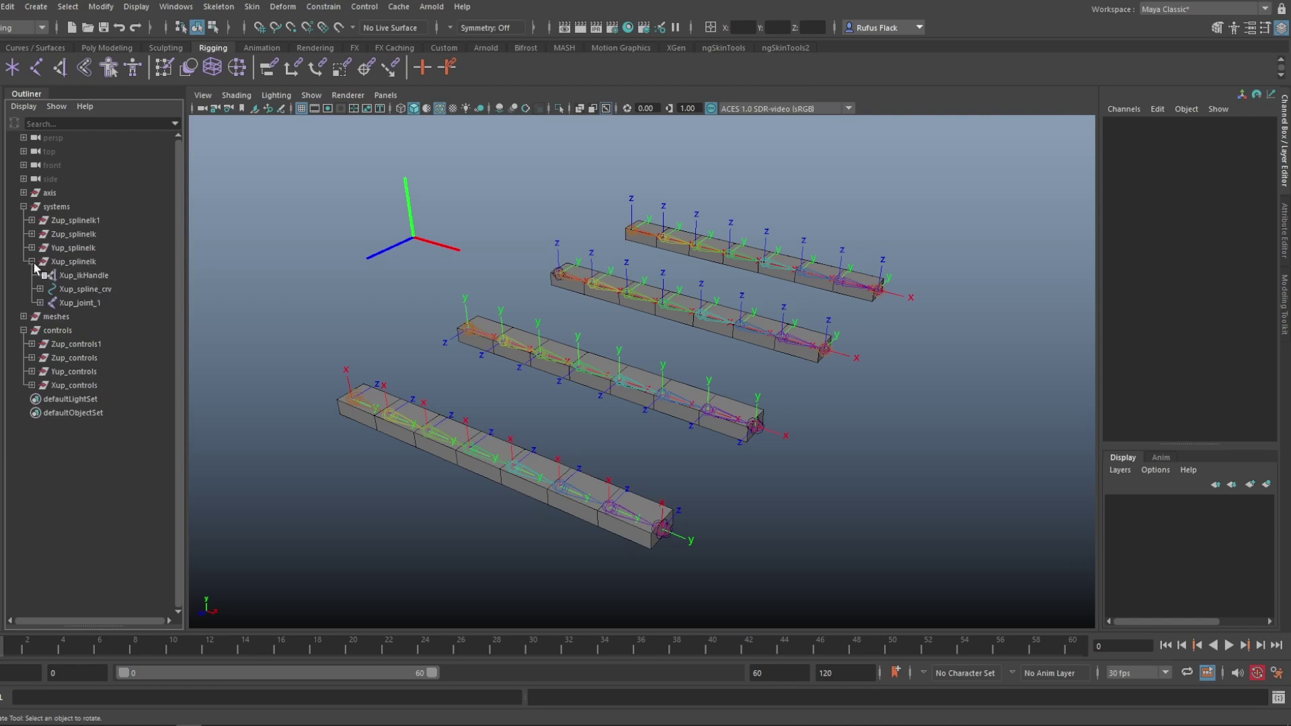
pyautogui.click(32, 261)
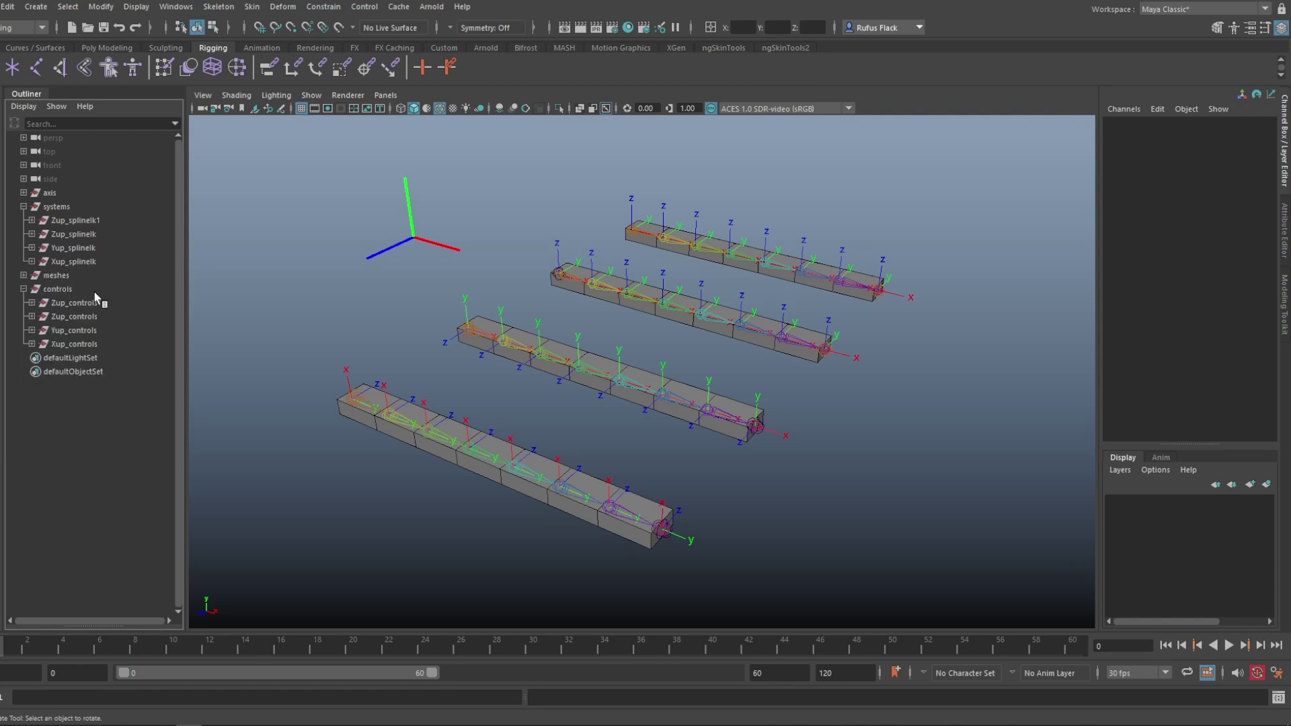
pyautogui.scroll(2, 280, 438)
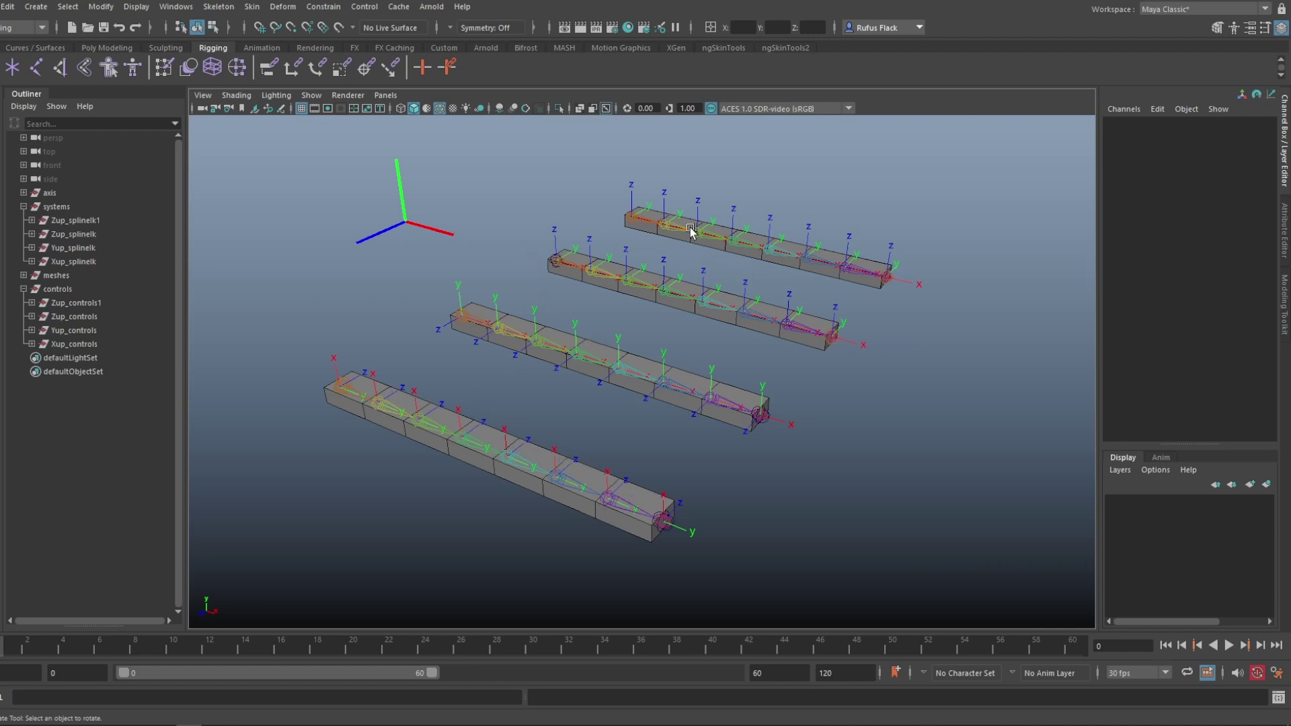
# - Select the meshes and controls groups, then expand Zup_controls1 and pick Zup_ctrl_start1
pyautogui.click(59, 276)
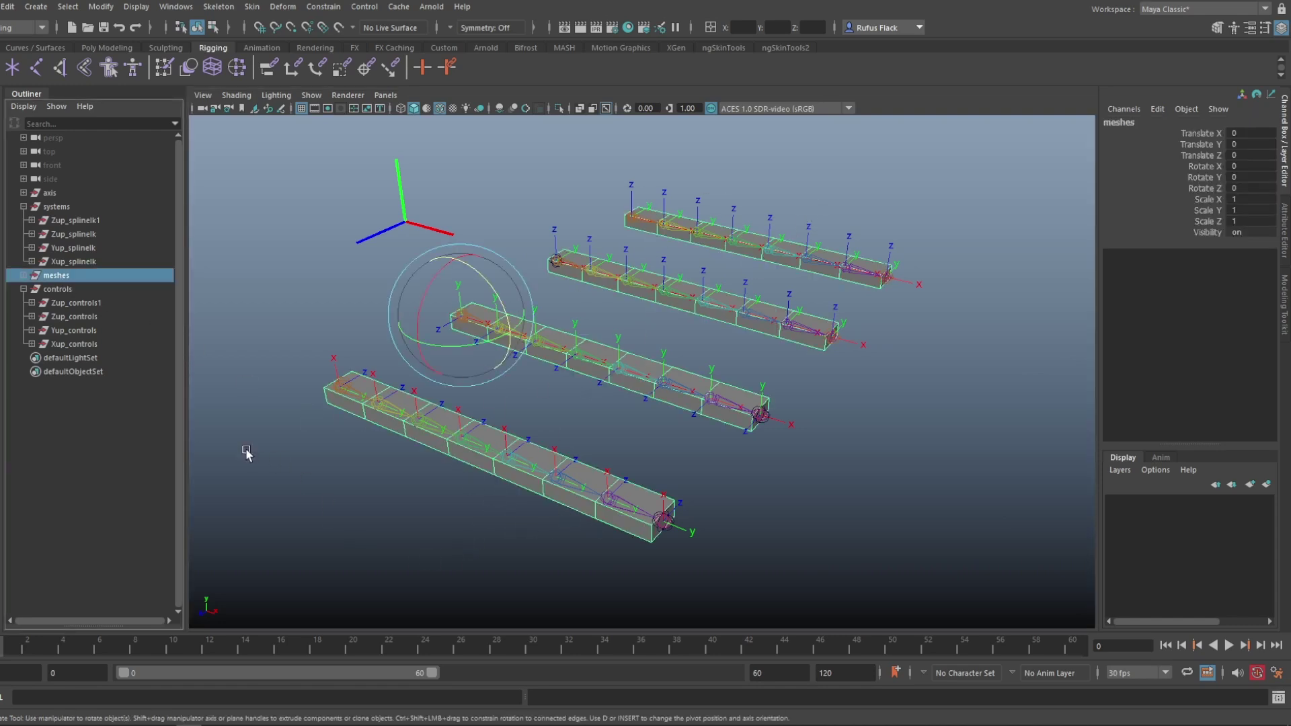
pyautogui.click(62, 291)
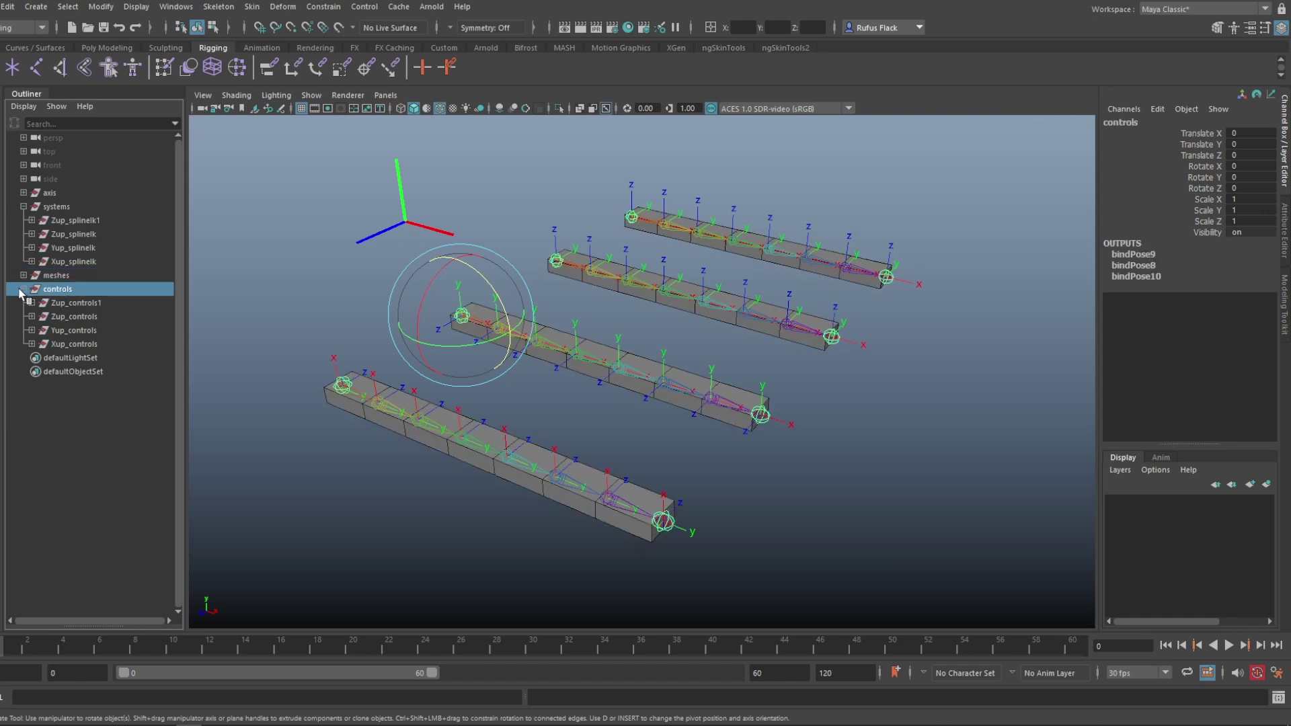
pyautogui.click(31, 303)
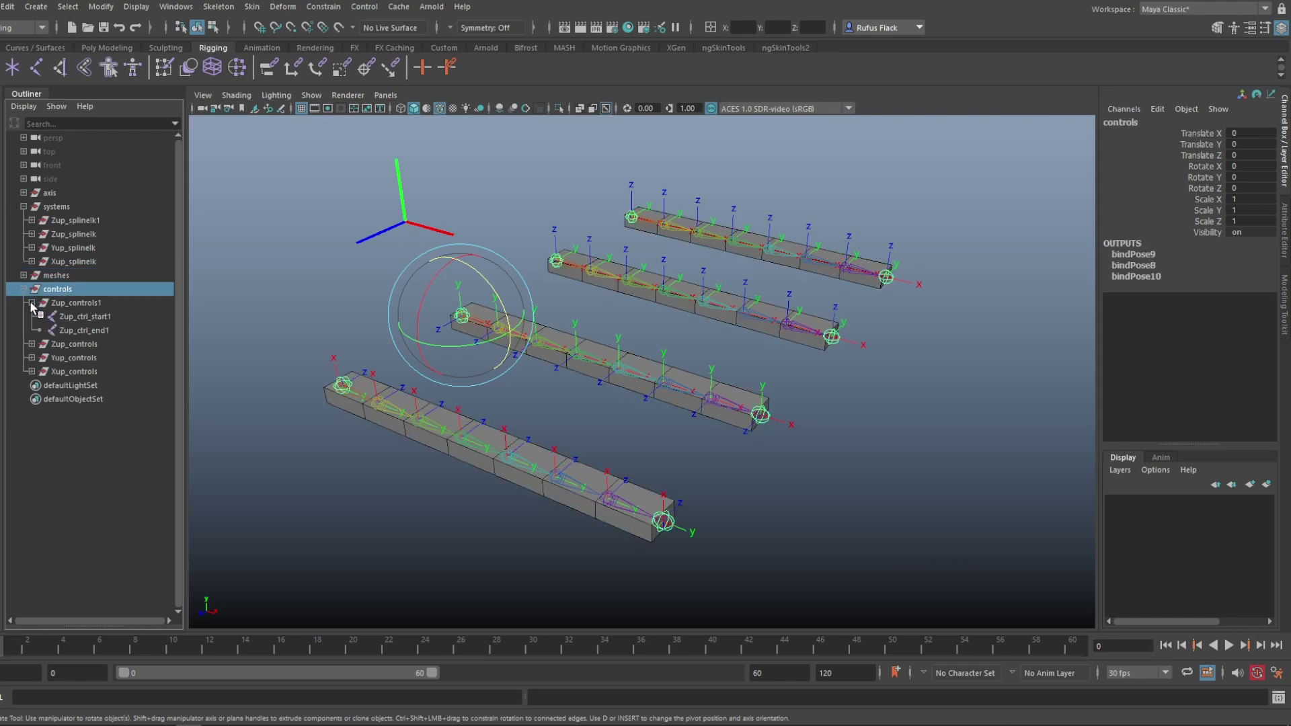
pyautogui.click(95, 318)
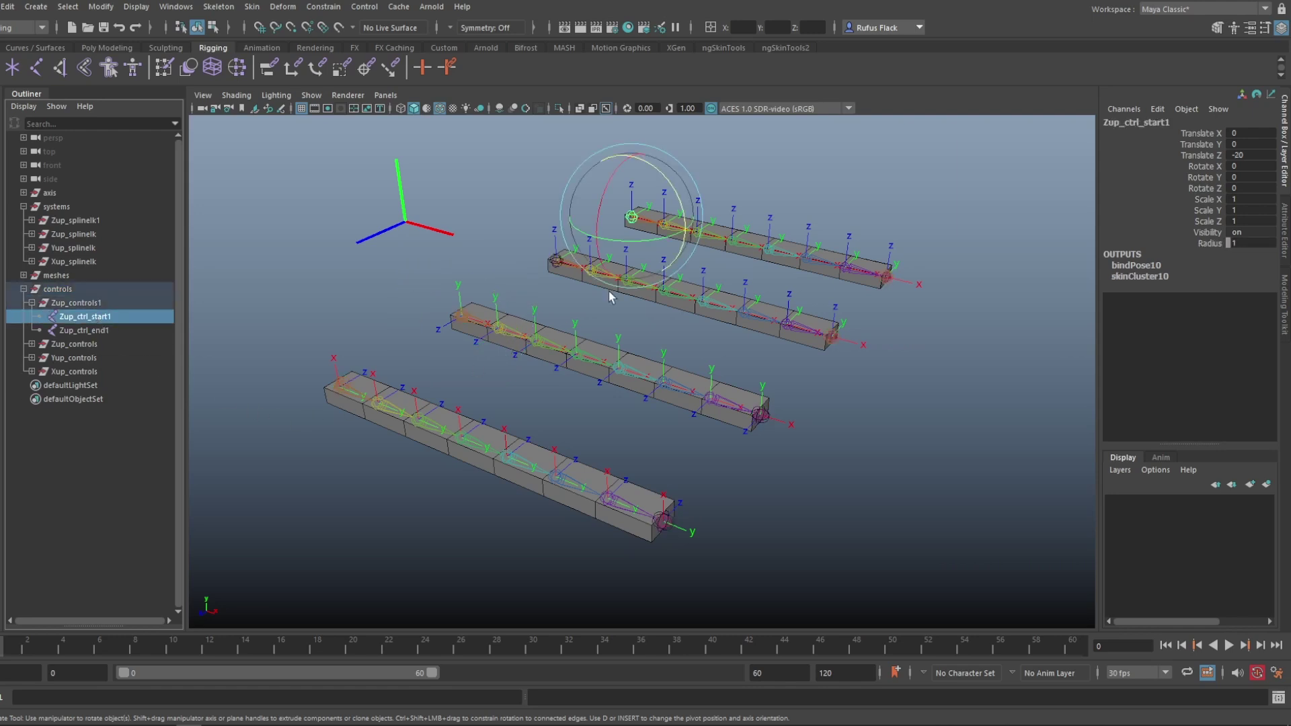
# - Test-move Xup_ctrl_start to bend the bottom chain, then undo the move
pyautogui.press('w')
pyautogui.click(32, 372)
pyautogui.click(84, 385)
pyautogui.moveTo(334, 380)
pyautogui.mouseDown()
pyautogui.moveTo(303, 409)
pyautogui.moveTo(343, 368)
pyautogui.moveTo(288, 404)
pyautogui.moveTo(380, 398)
pyautogui.moveTo(334, 354)
pyautogui.mouseUp()
pyautogui.hotkey('ctrl', 'z')
# - Test-move Xup_ctrl_end to bend the bottom chain, then undo and deselect it
pyautogui.click(82, 400)
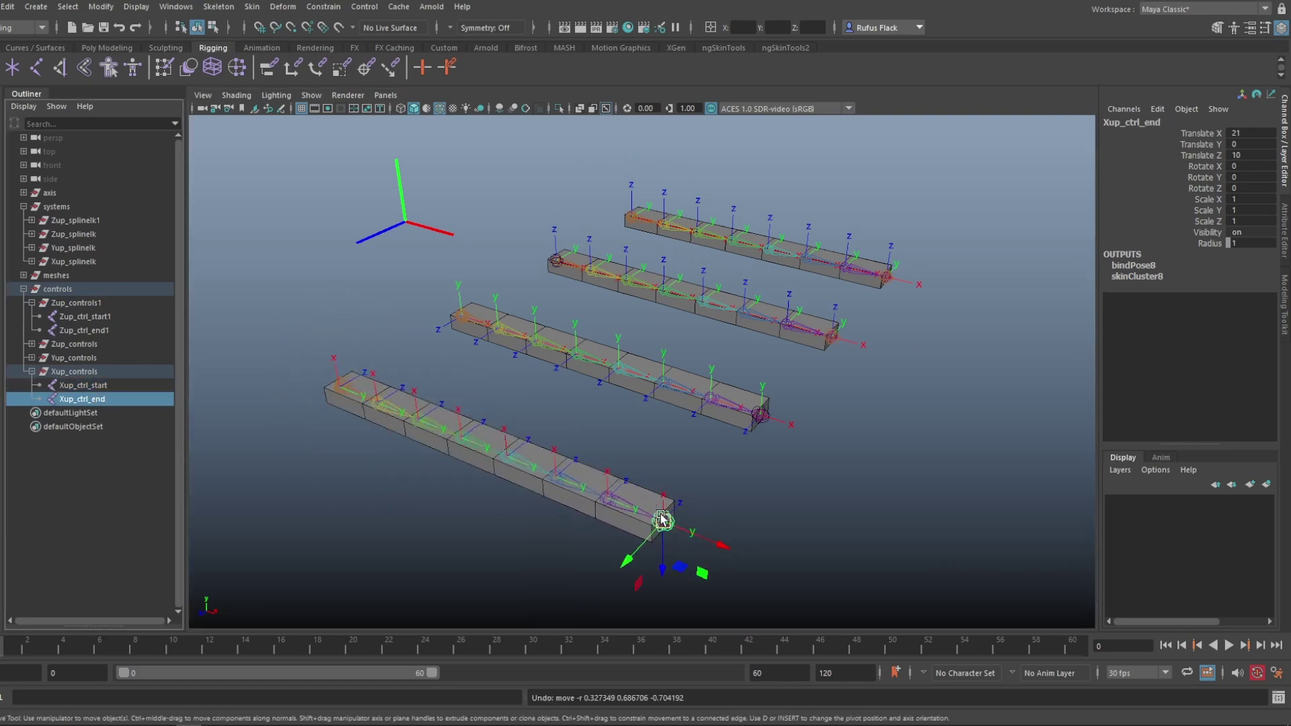
pyautogui.moveTo(663, 521)
pyautogui.mouseDown()
pyautogui.moveTo(700, 496)
pyautogui.moveTo(651, 432)
pyautogui.moveTo(659, 513)
pyautogui.mouseUp()
pyautogui.hotkey('ctrl', 'z')
pyautogui.keyDown('alt'); pyautogui.moveTo(443, 570); pyautogui.dragTo(427, 542); pyautogui.keyUp('alt')
pyautogui.click(426, 542)
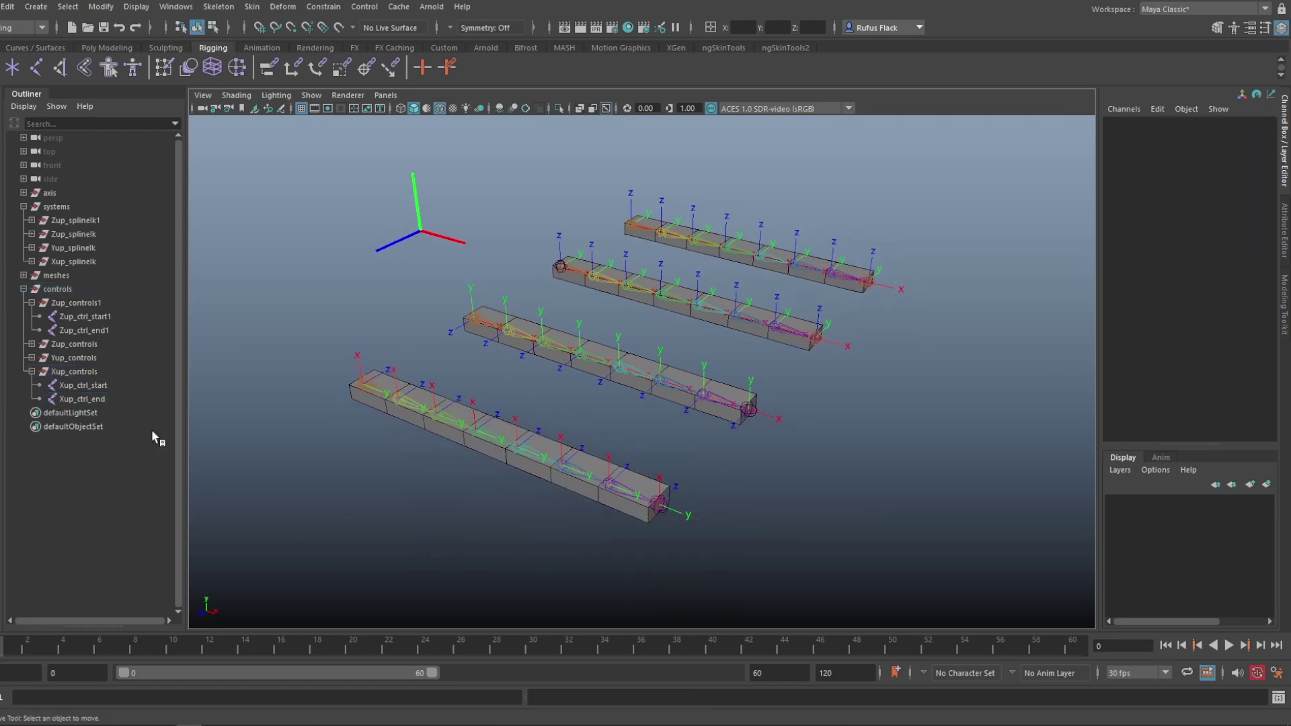
# - Expand Xup_splineIk, select Xup_spline_crv, retest Xup_ctrl_end, undo, and frame the scene
pyautogui.click(31, 262)
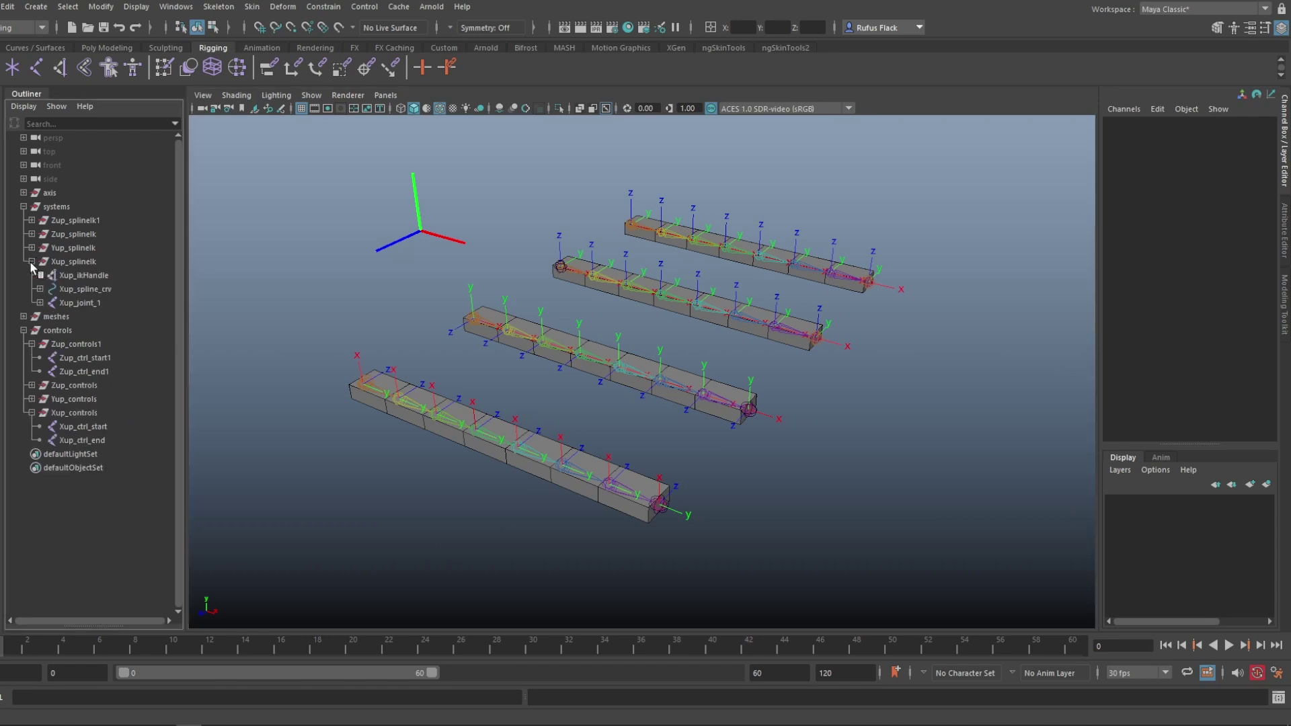
pyautogui.click(89, 288)
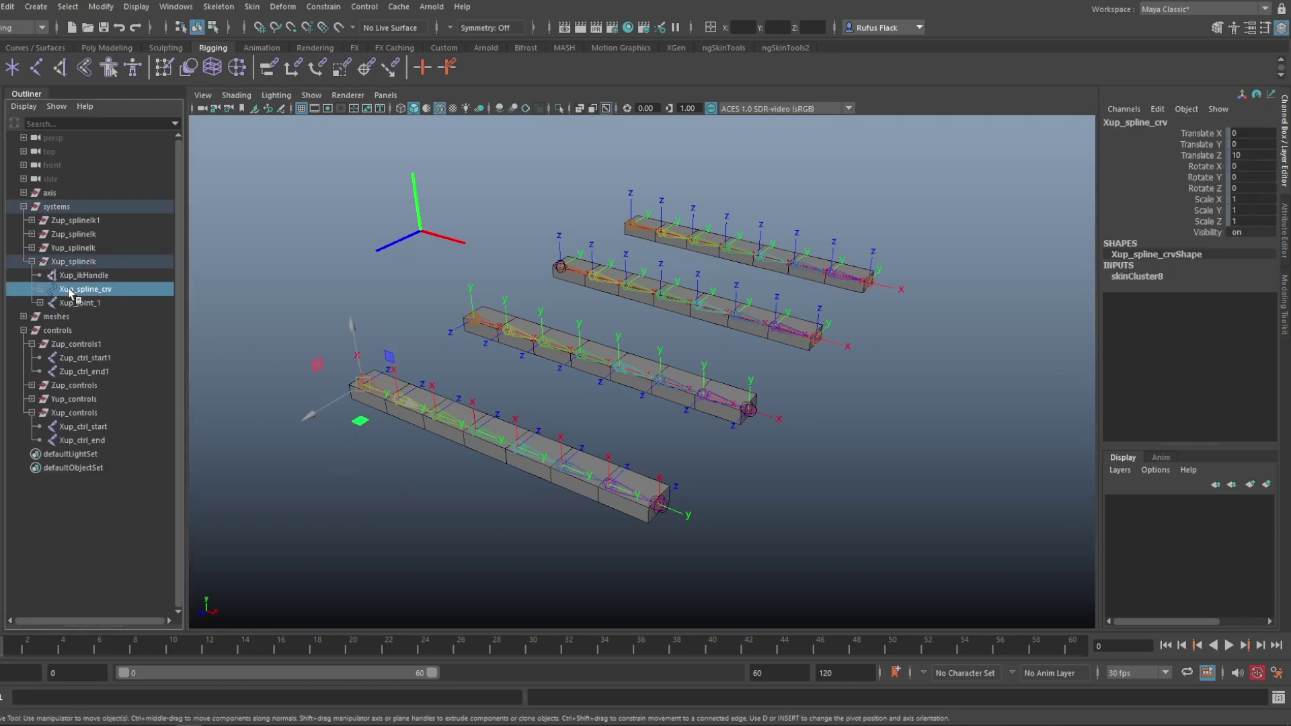
pyautogui.moveTo(72, 291); pyautogui.dragTo(111, 440, button='middle')
pyautogui.click(111, 440)
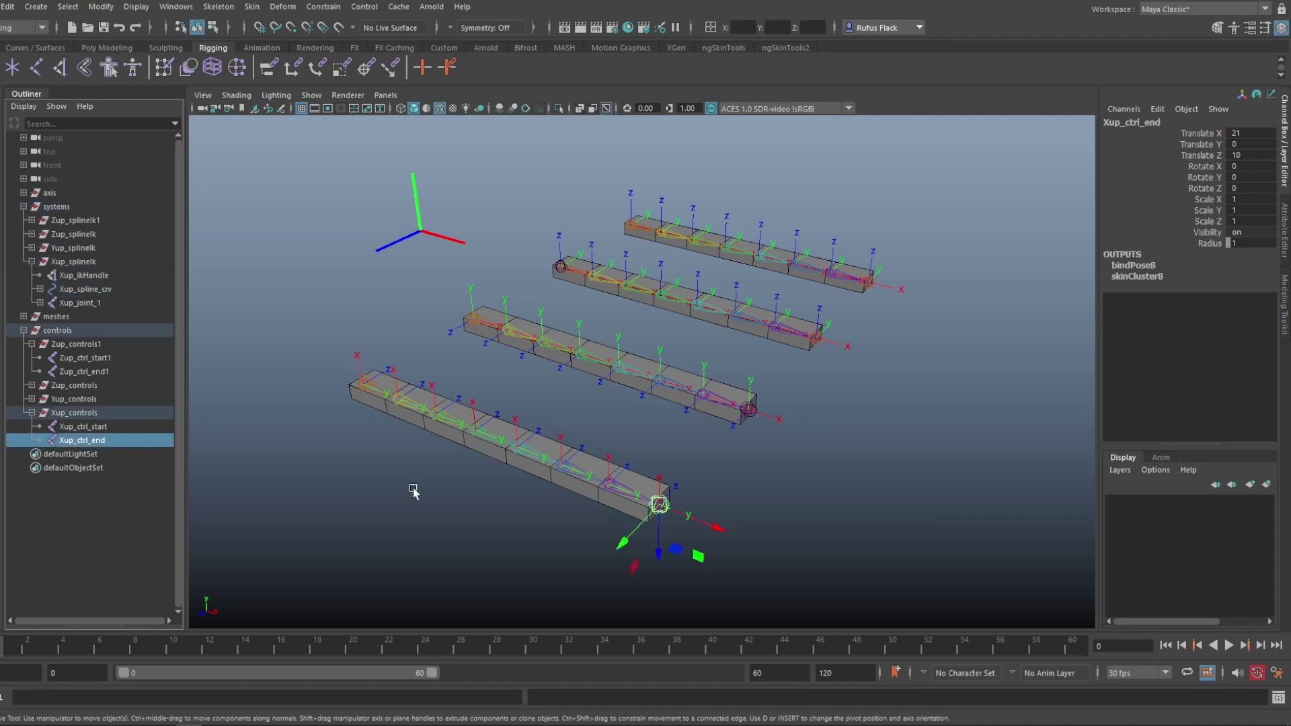
pyautogui.moveTo(659, 505); pyautogui.dragTo(696, 494)
pyautogui.hotkey('ctrl', 'z')
pyautogui.click(338, 546)
pyautogui.press('a')
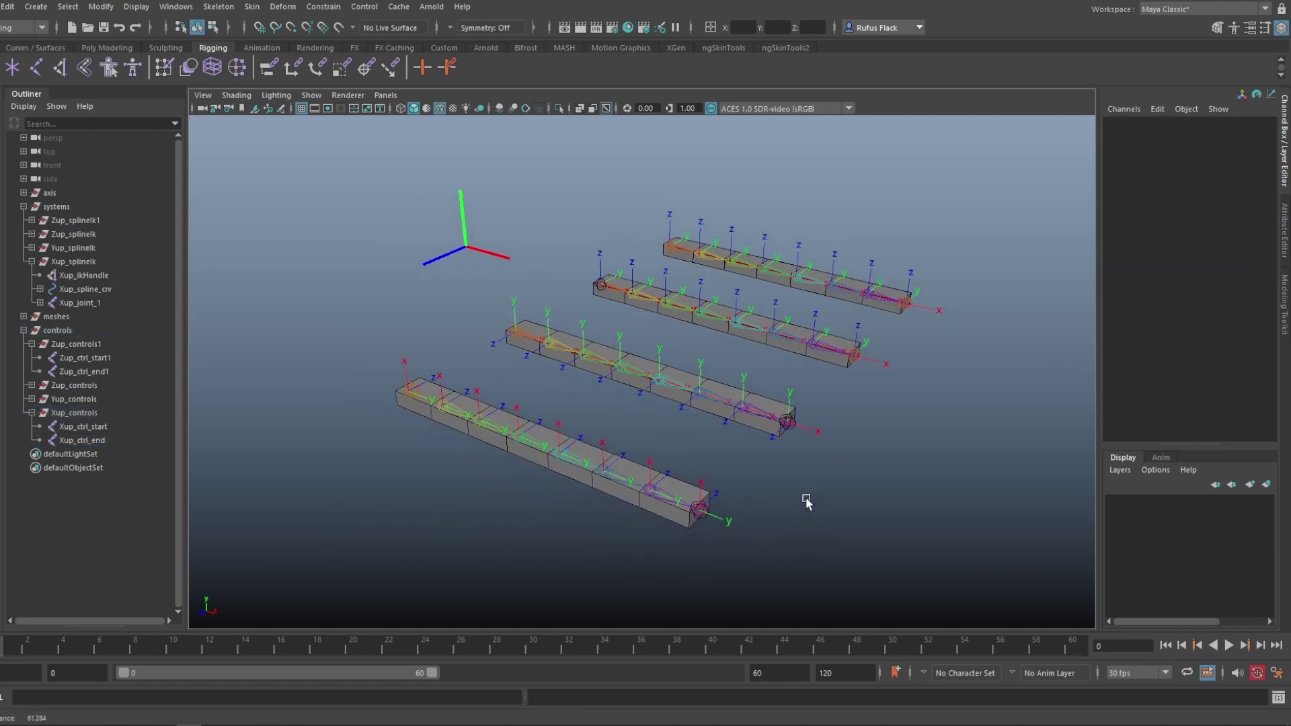
# - Select Xup_ikHandle and tick Enable Twist Controls under IK Solver Attributes > Advanced Twist Controls
pyautogui.click(107, 276)
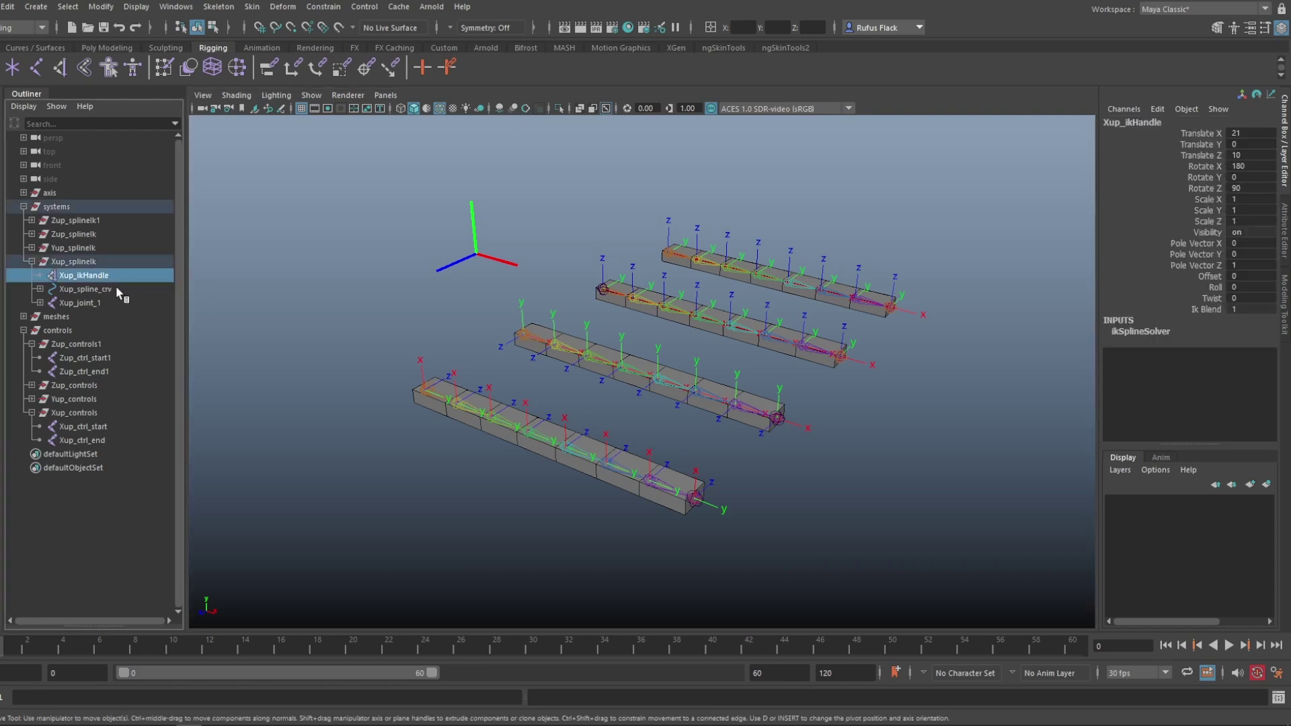
pyautogui.click(1250, 29)
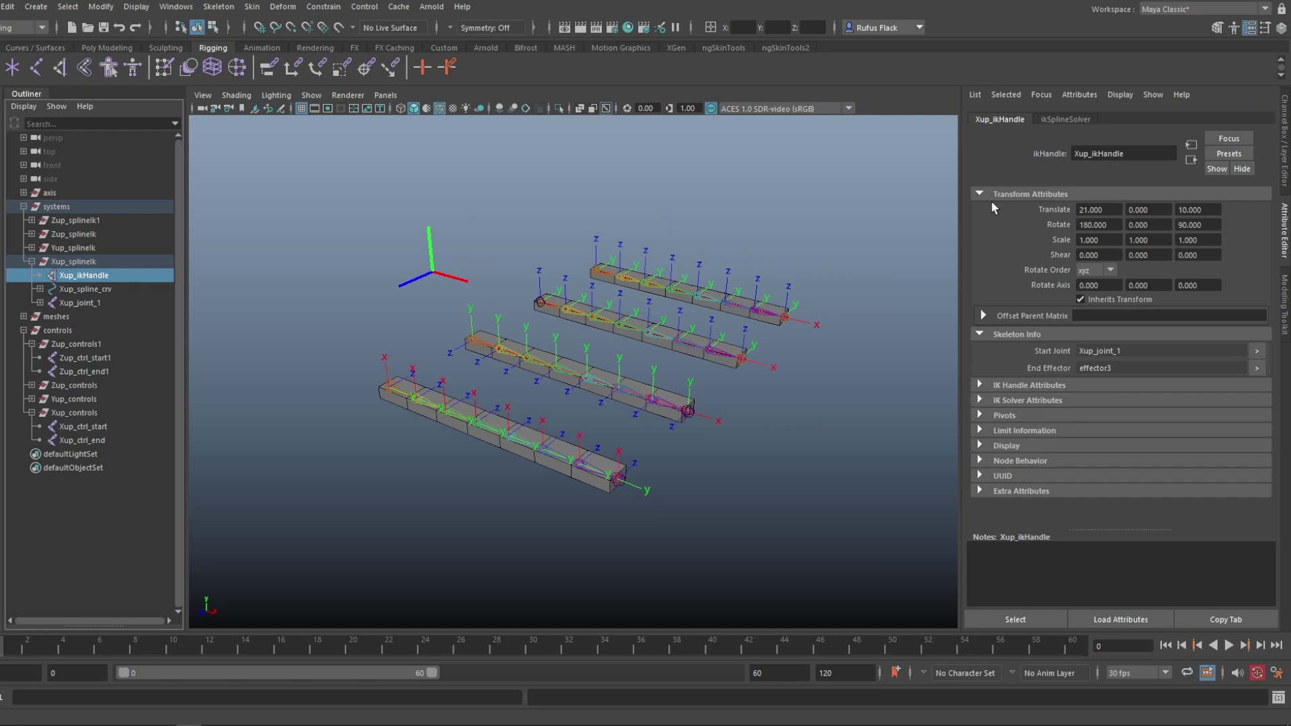
pyautogui.click(986, 401)
pyautogui.scroll(-3, 997, 401)
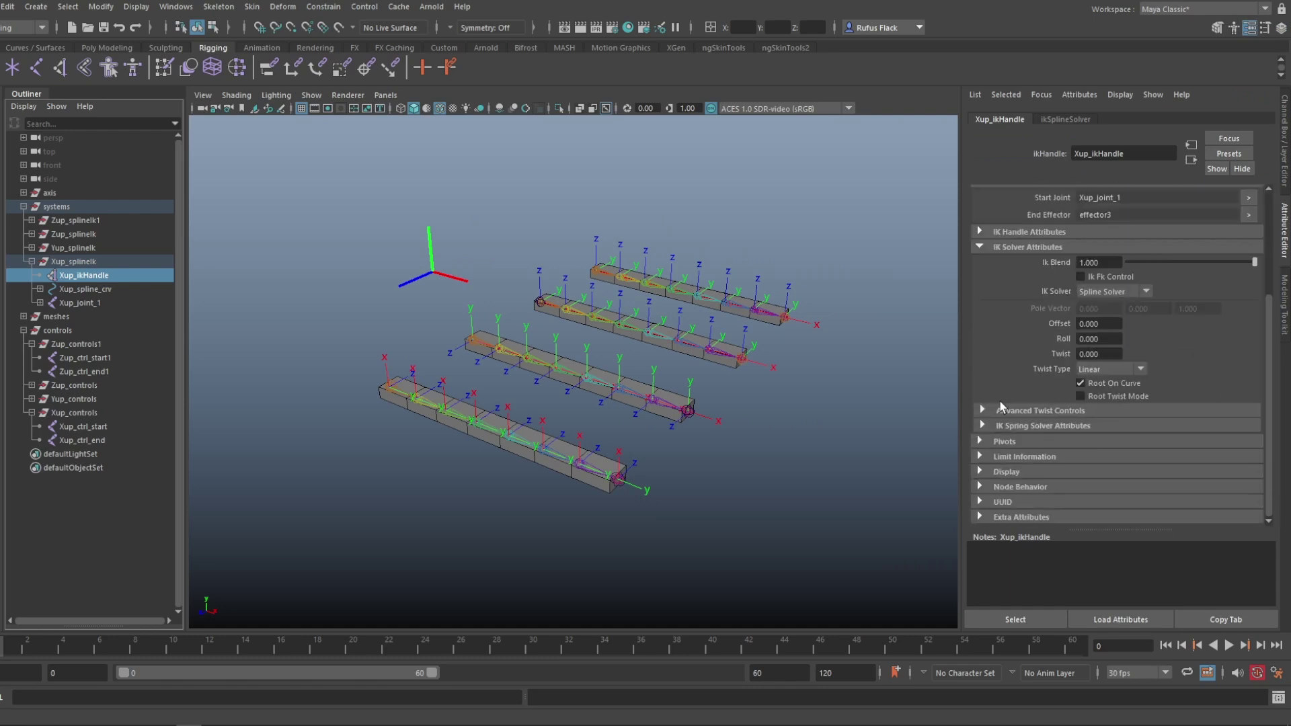
pyautogui.click(986, 414)
pyautogui.scroll(-3, 990, 382)
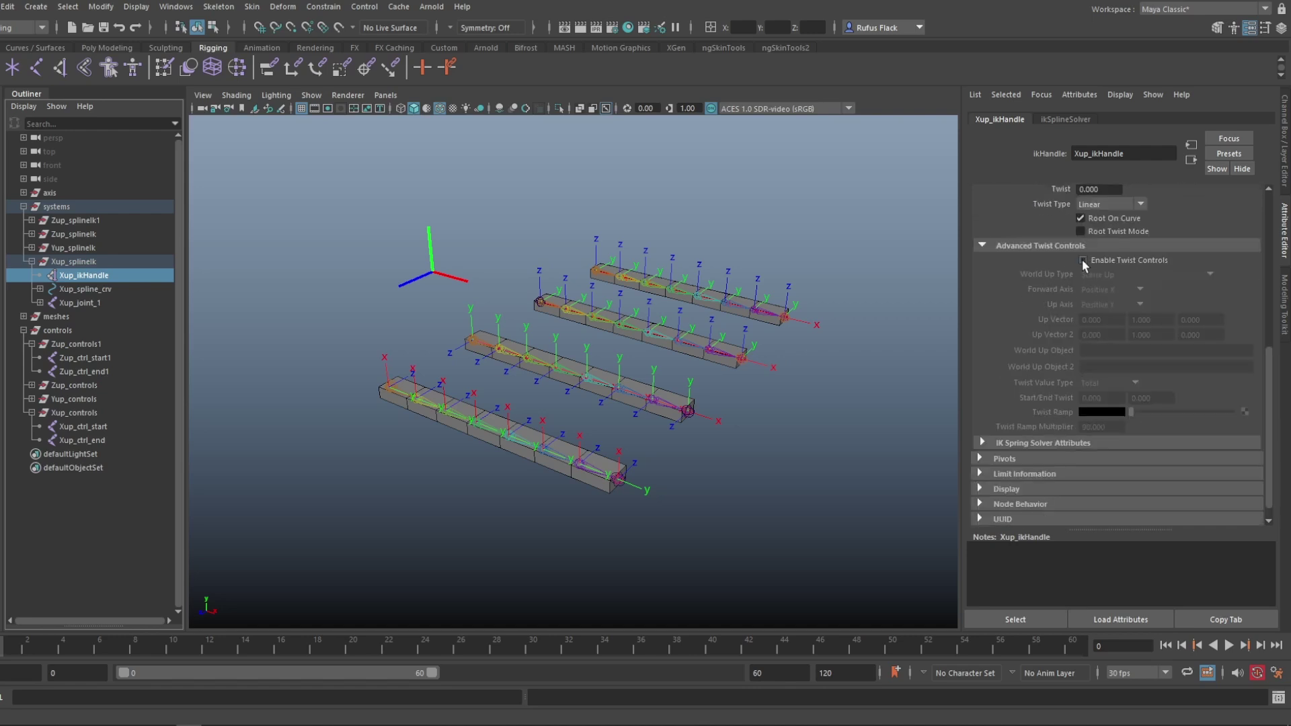
pyautogui.click(1083, 260)
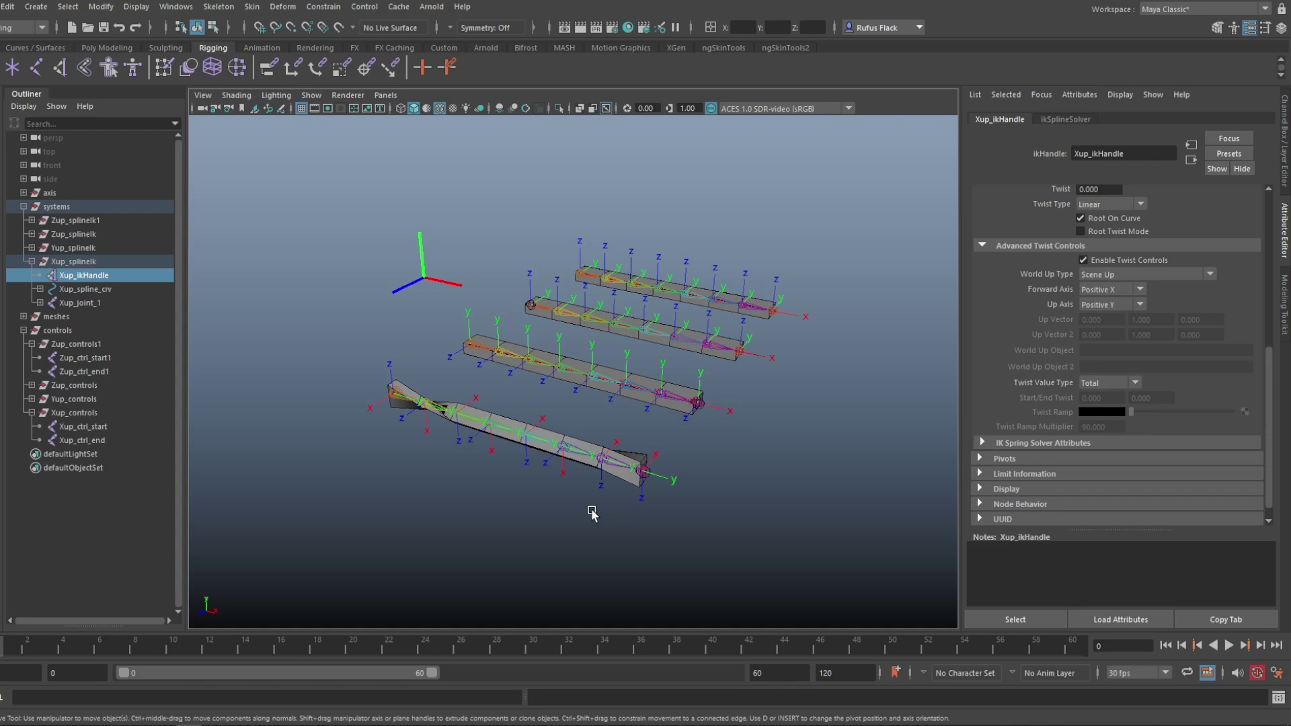
pyautogui.moveTo(591, 513)
pyautogui.keyDown('alt'); pyautogui.mouseDown()
pyautogui.moveTo(606, 518)
pyautogui.moveTo(590, 532)
pyautogui.mouseUp(); pyautogui.keyUp('alt')
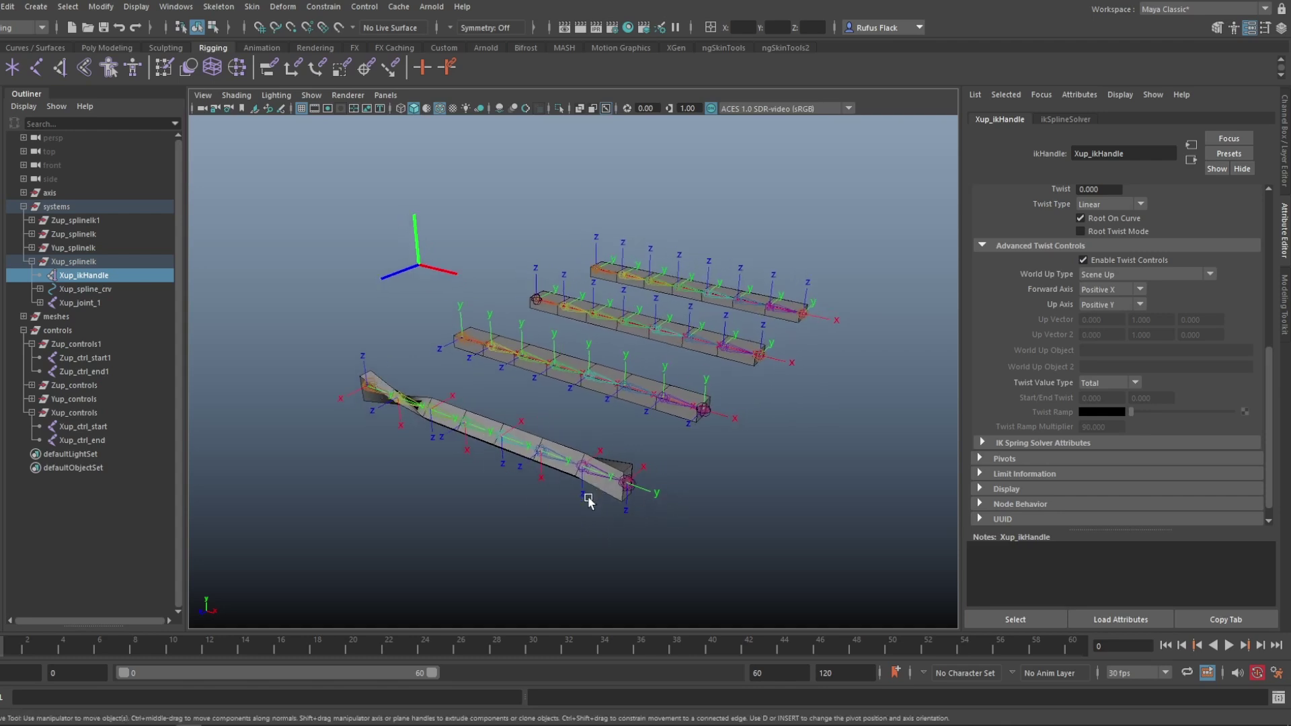
pyautogui.keyDown('alt'); pyautogui.moveTo(579, 552); pyautogui.dragTo(565, 569, button='middle'); pyautogui.keyUp('alt')
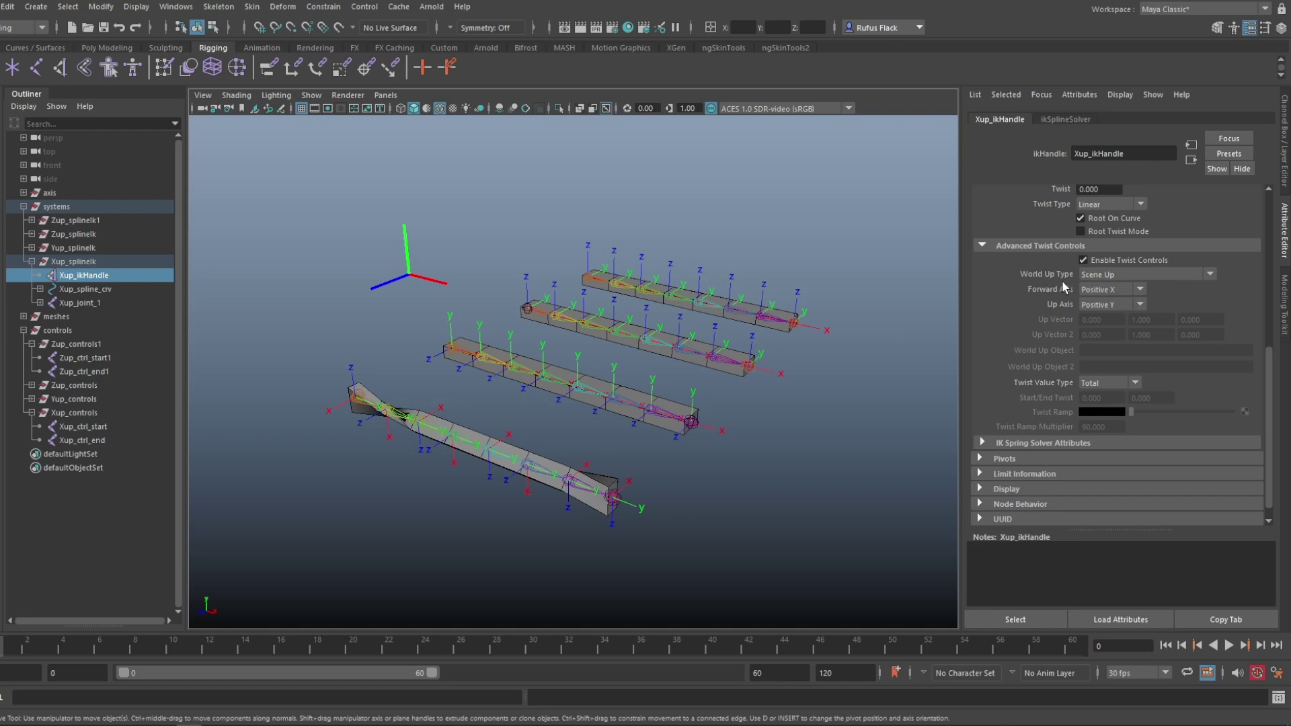
# - Check the World Up Type options unchanged, then toggle Enable Twist Controls off and on
pyautogui.click(1089, 277)
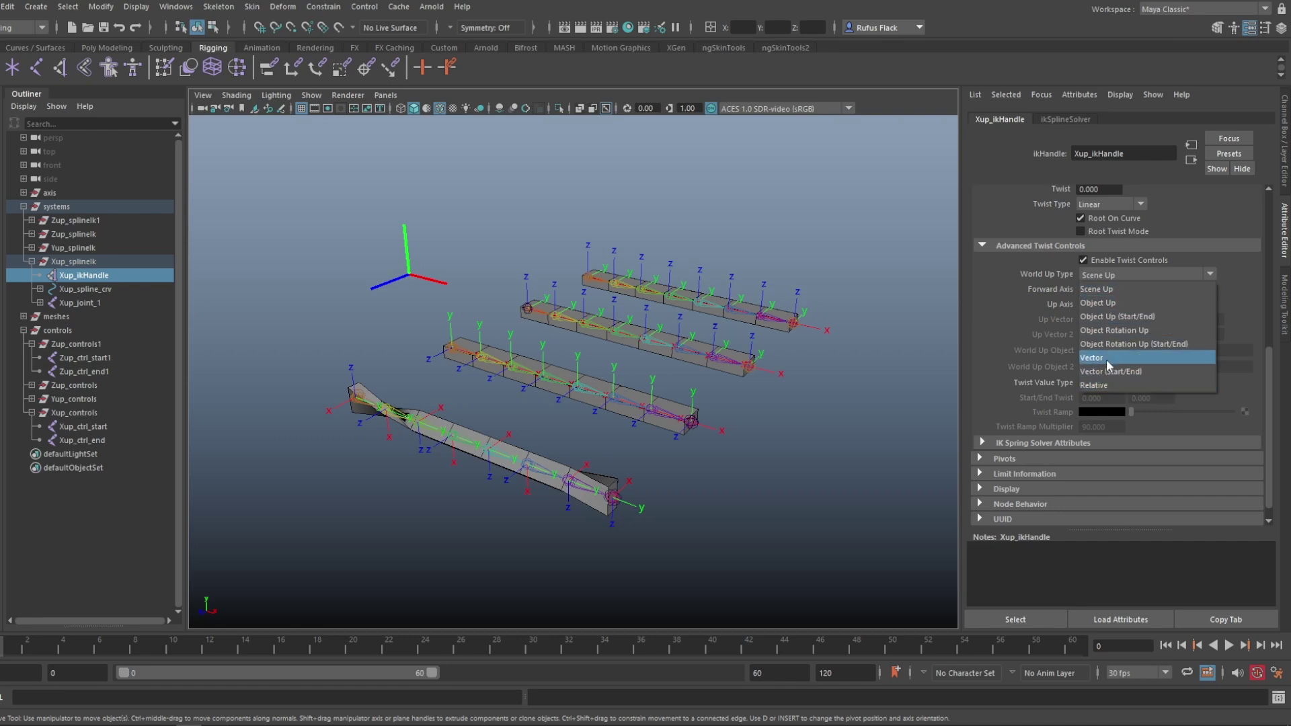
pyautogui.click(1052, 270)
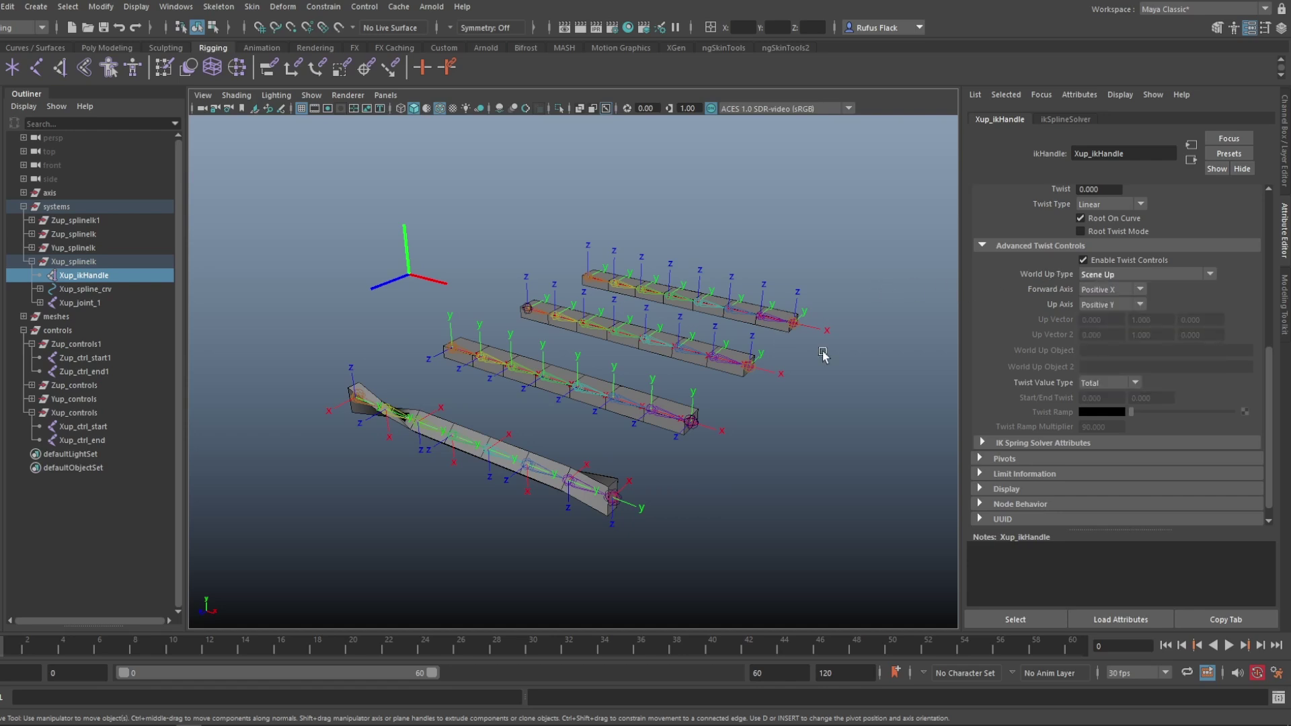
pyautogui.click(1084, 261)
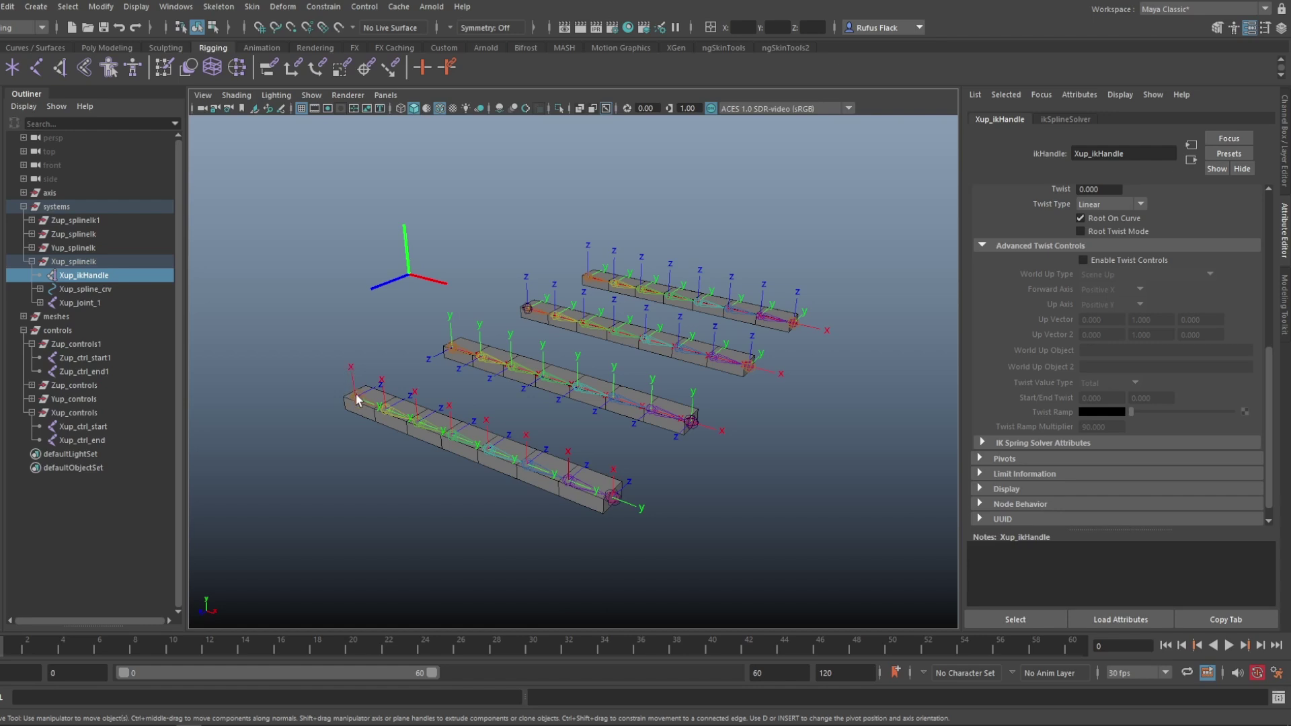
pyautogui.click(1093, 259)
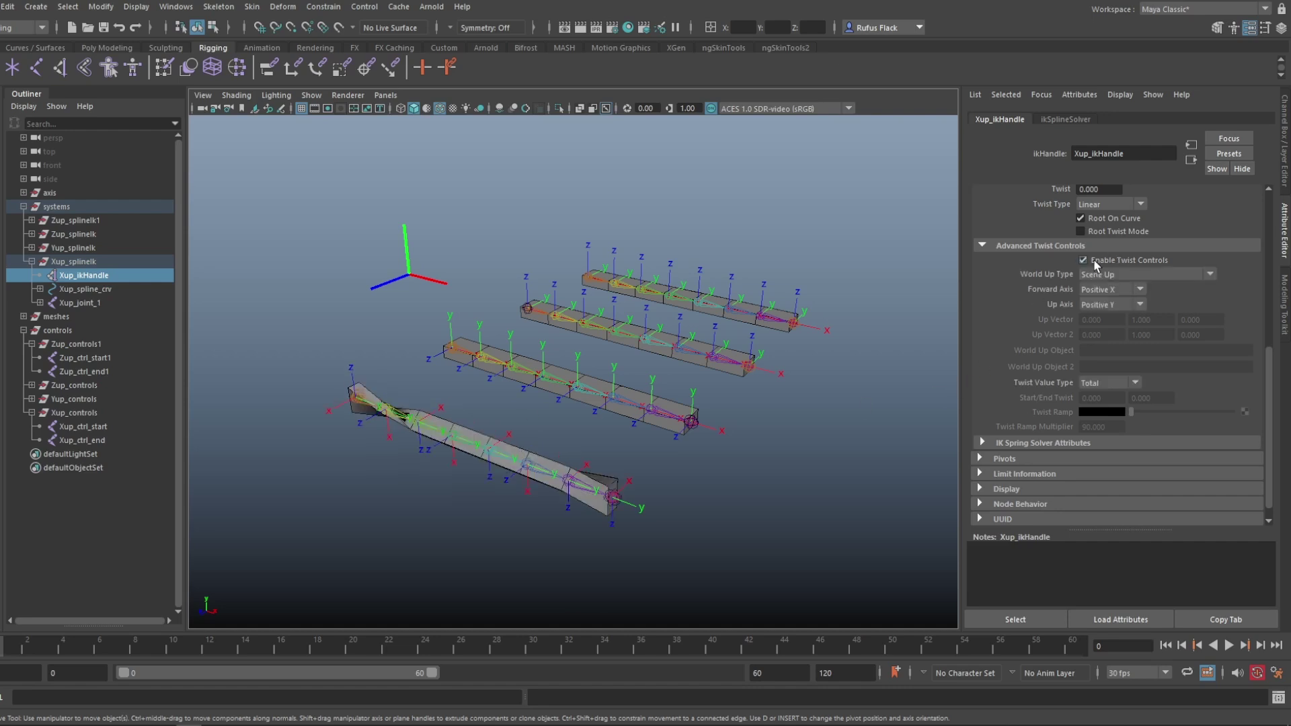
# - Set Xup_ikHandle's Forward Axis to Positive Y and Up Axis to Positive X
pyautogui.click(1092, 296)
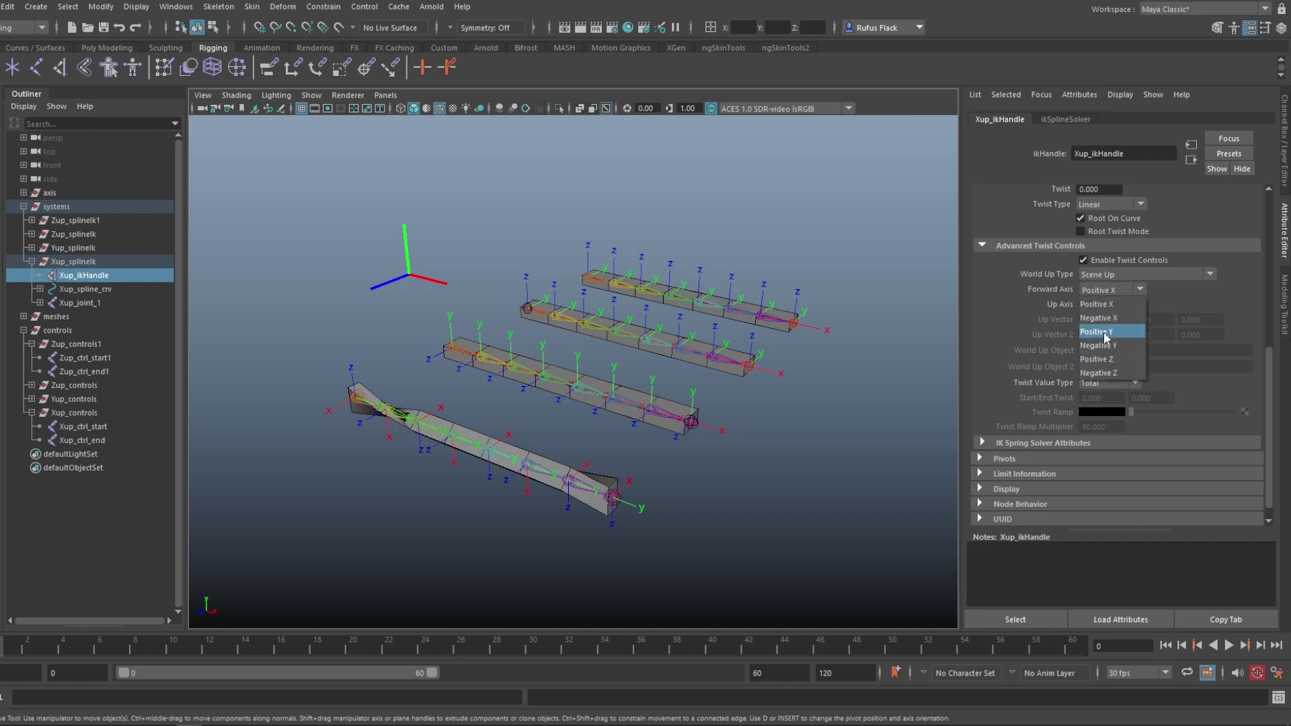
pyautogui.click(1106, 333)
pyautogui.click(1100, 307)
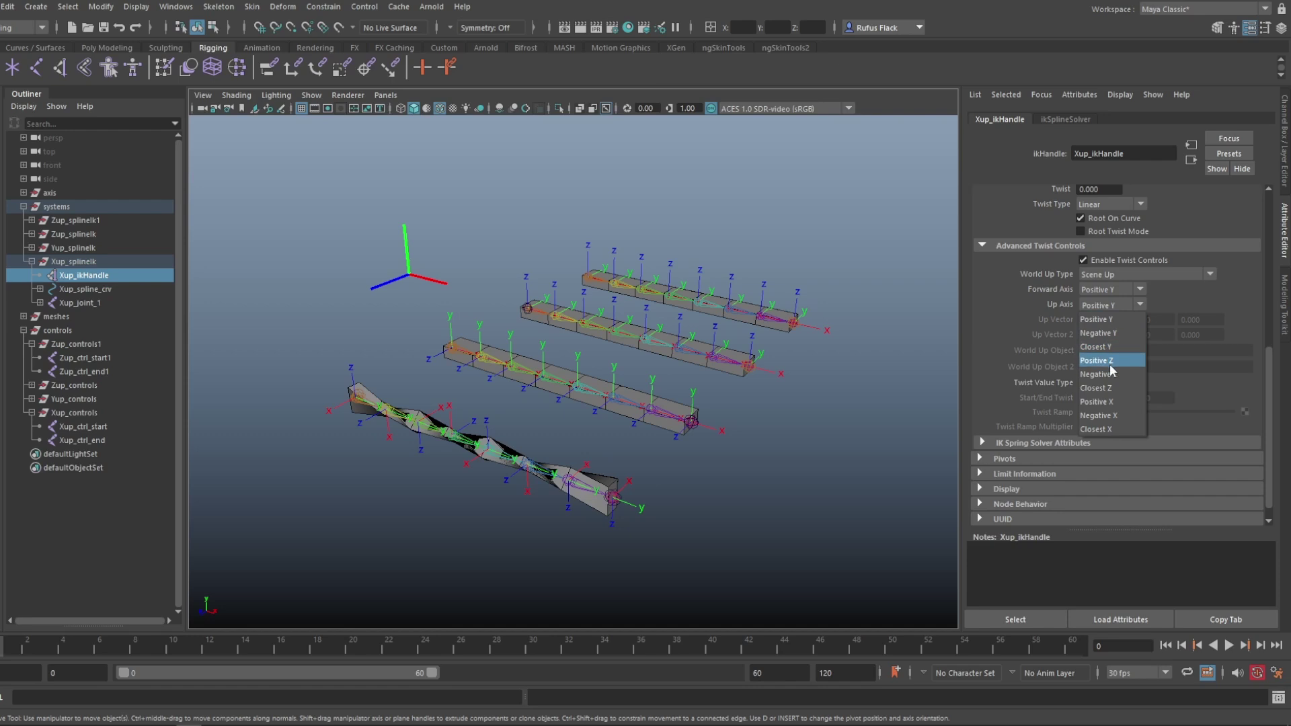
pyautogui.click(1109, 402)
pyautogui.keyDown('alt'); pyautogui.moveTo(564, 538); pyautogui.dragTo(475, 484); pyautogui.keyUp('alt')
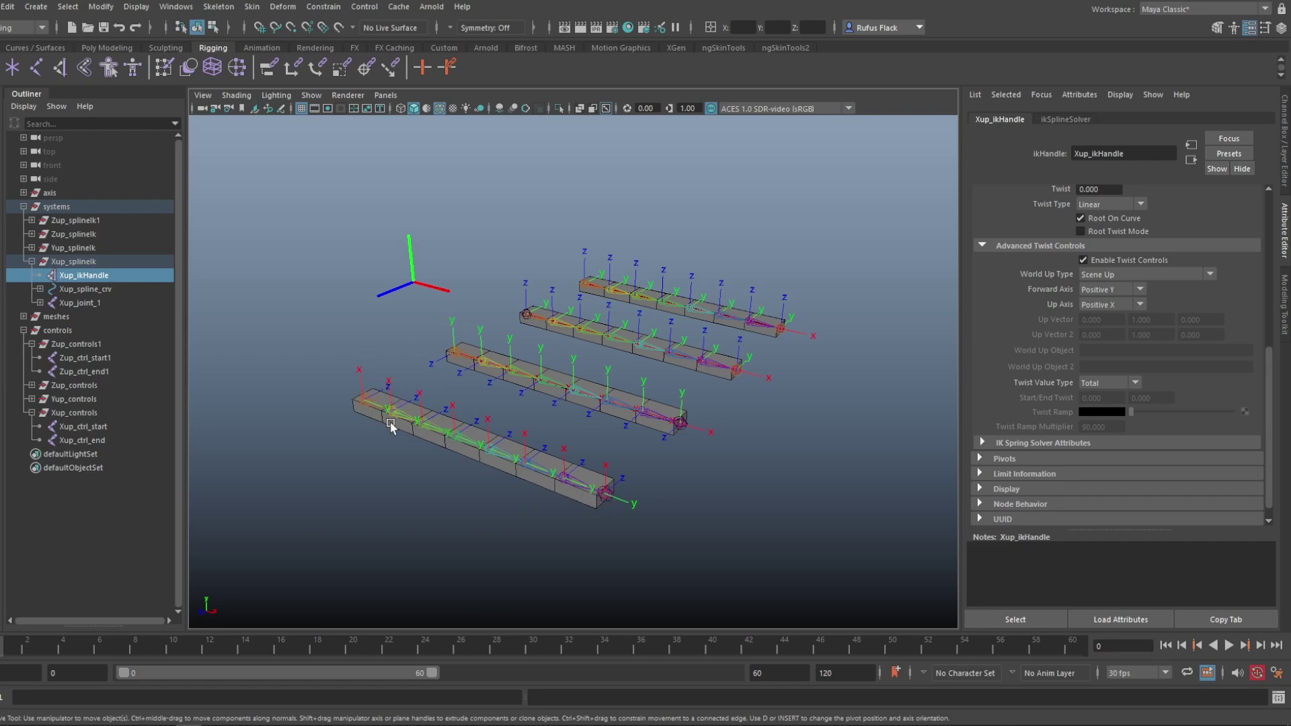
pyautogui.scroll(2, 430, 478)
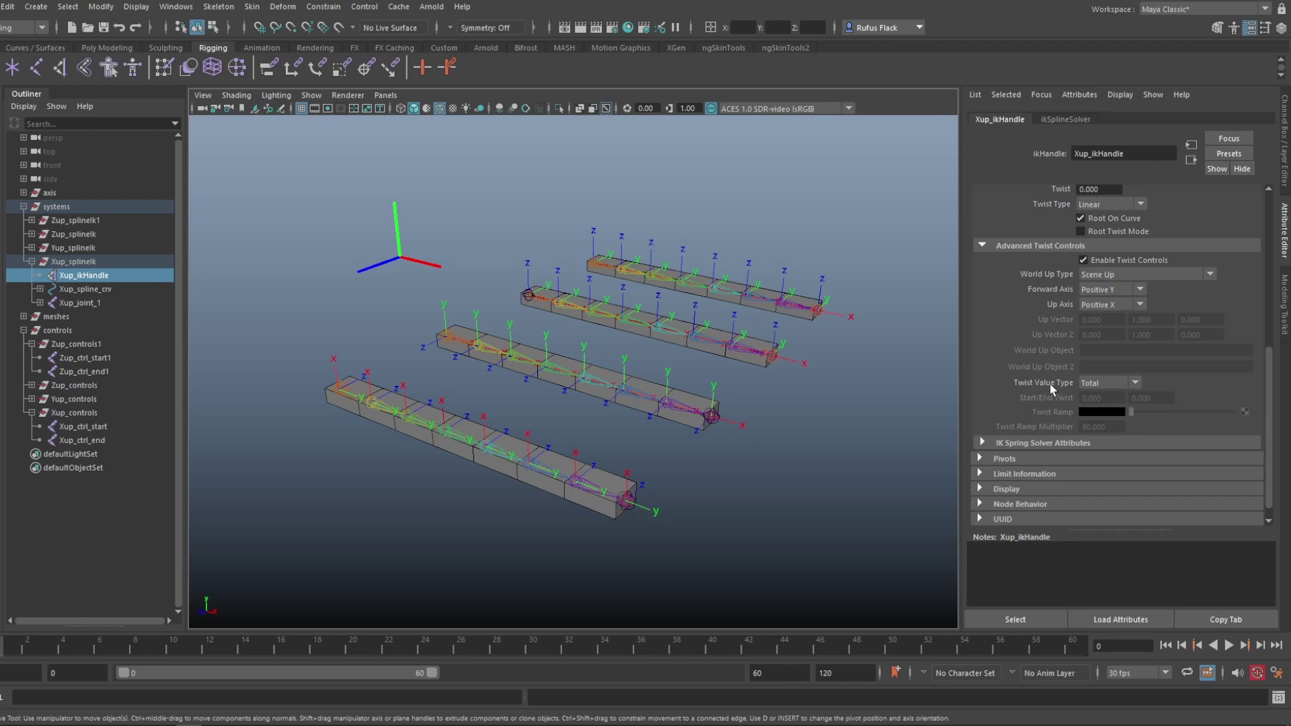
# - Set Twist Value Type to Start/End and drag the end twist to -288.7
pyautogui.click(1102, 379)
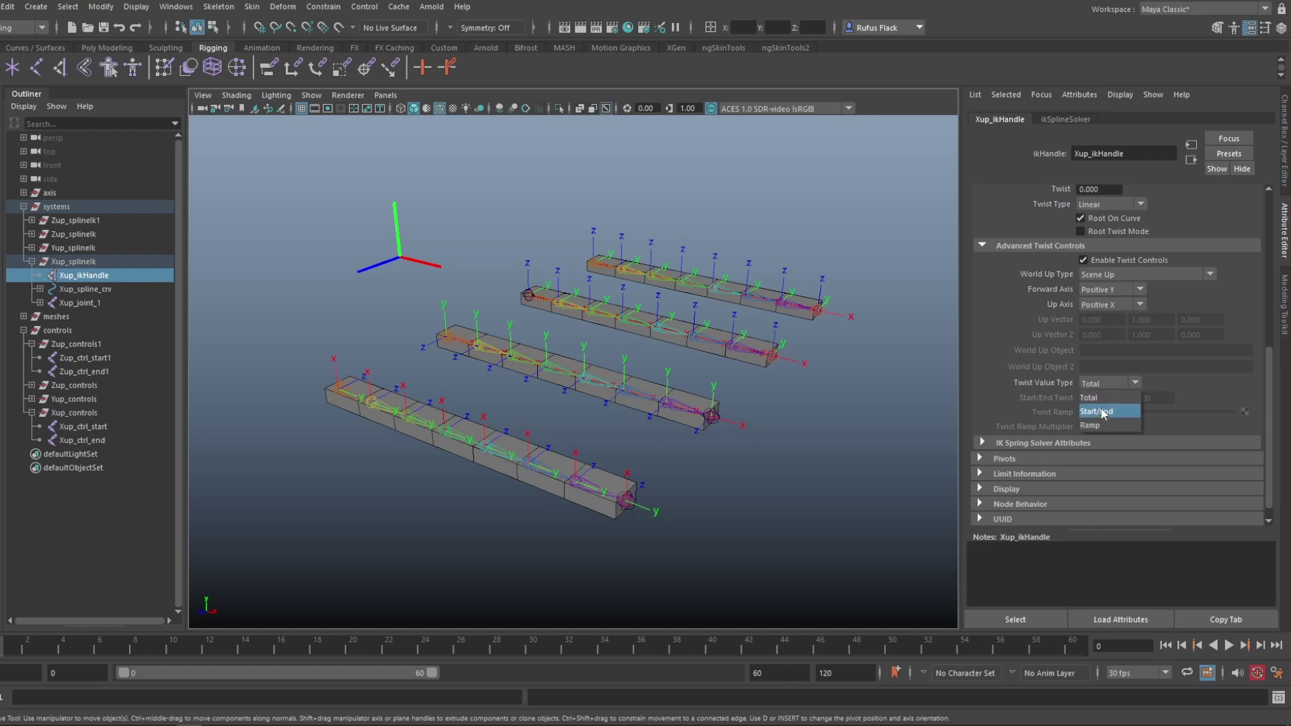
pyautogui.click(1101, 413)
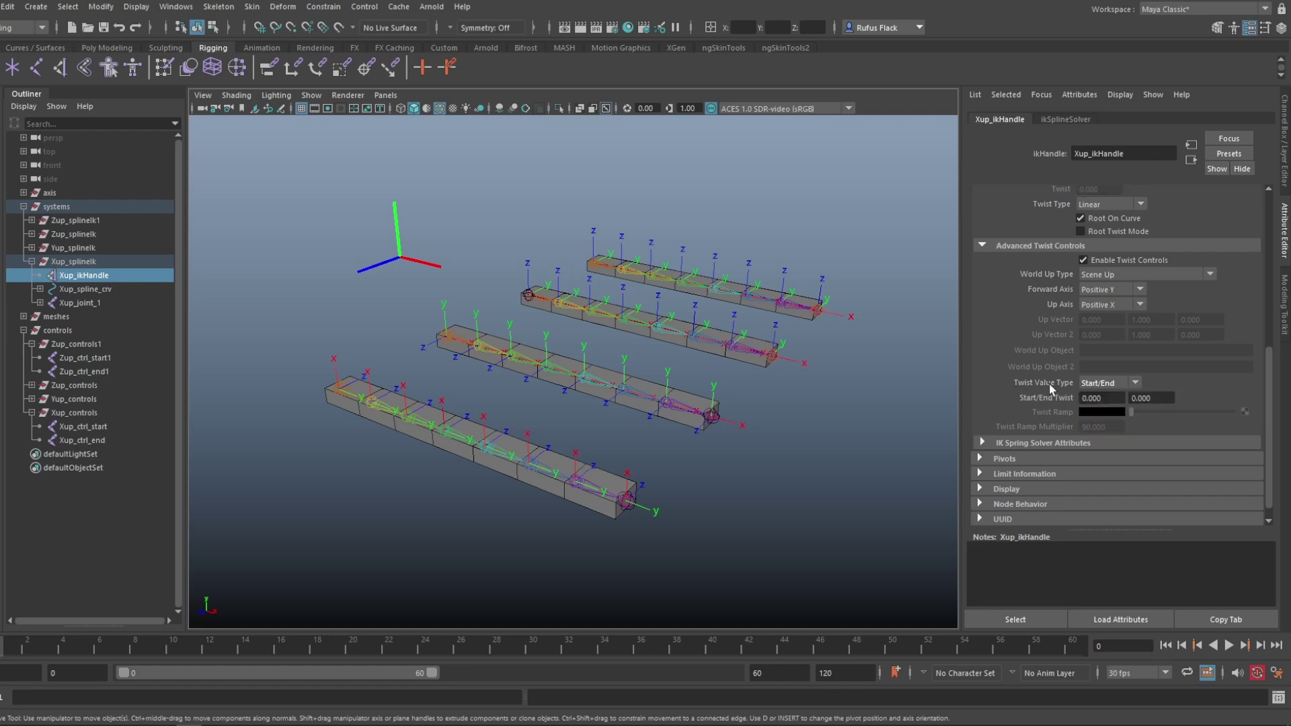
pyautogui.keyDown('ctrl'); pyautogui.moveTo(1153, 398); pyautogui.dragTo(135, 449); pyautogui.keyUp('ctrl')
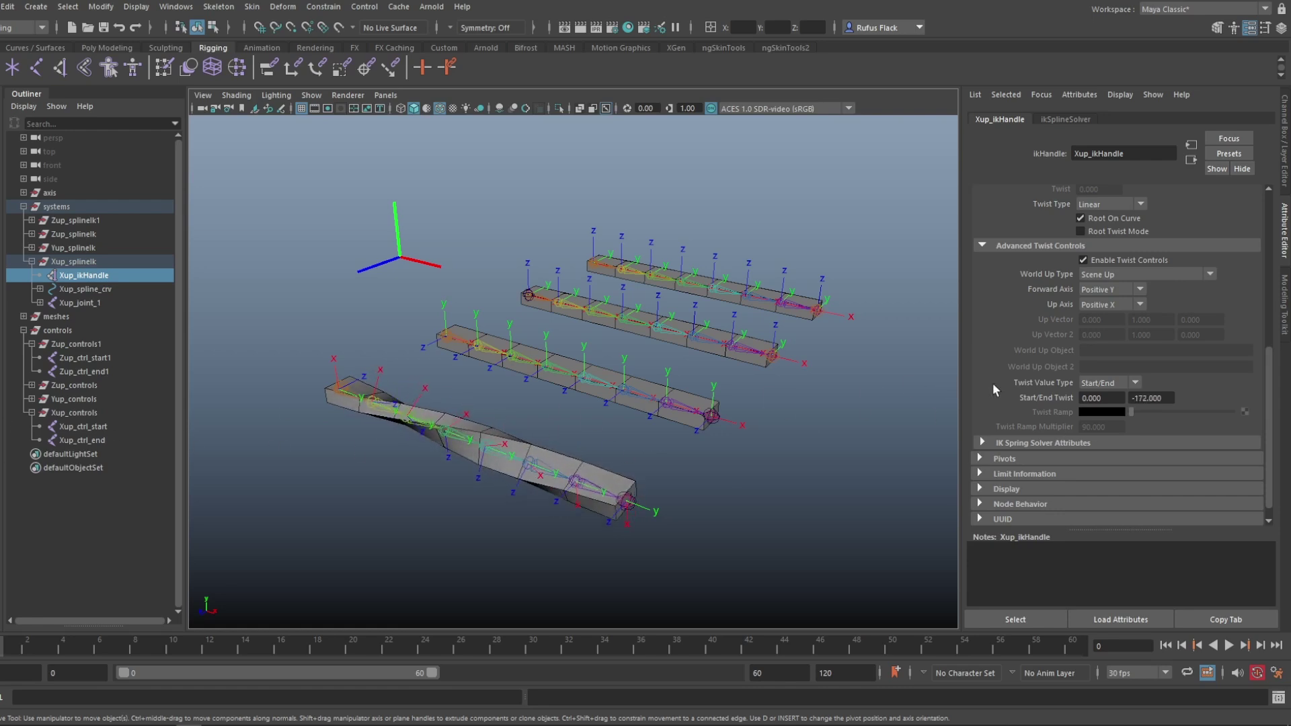
pyautogui.keyDown('ctrl'); pyautogui.moveTo(1160, 402); pyautogui.dragTo(524, 543); pyautogui.keyUp('ctrl')
pyautogui.scroll(-2, 523, 541)
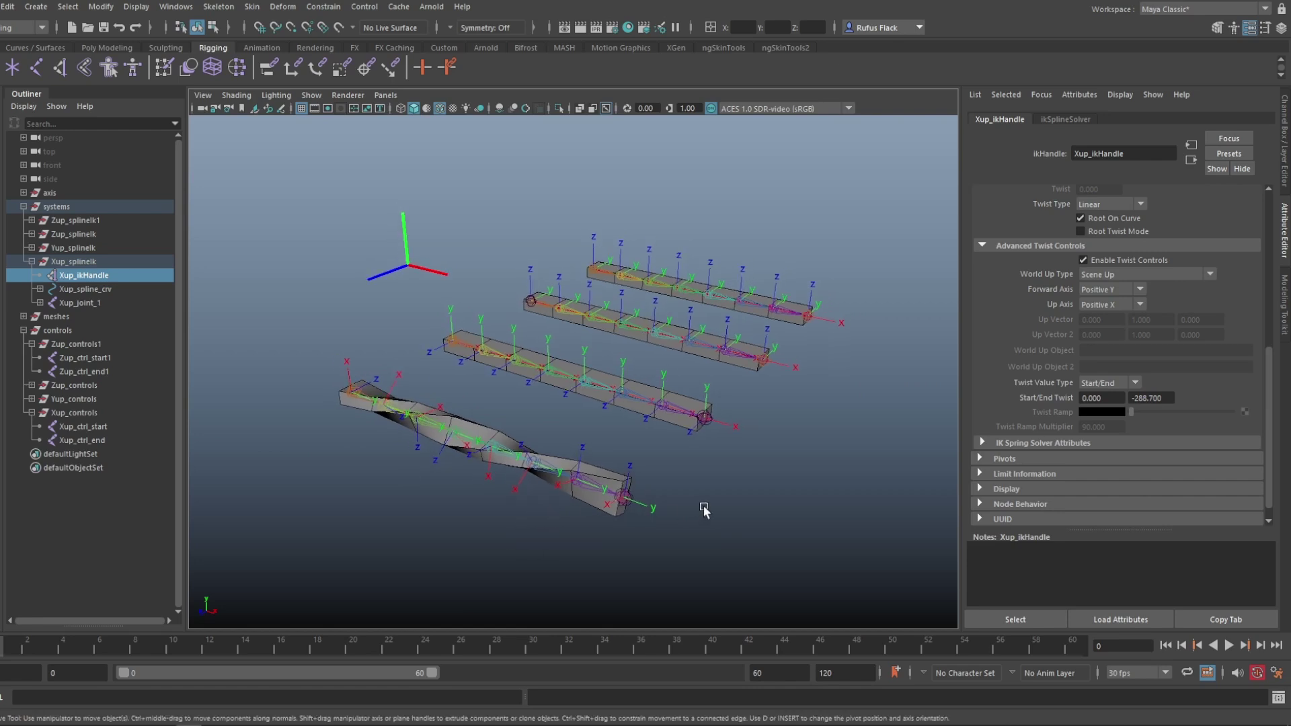
pyautogui.keyDown('alt'); pyautogui.moveTo(810, 367); pyautogui.dragTo(784, 479); pyautogui.keyUp('alt')
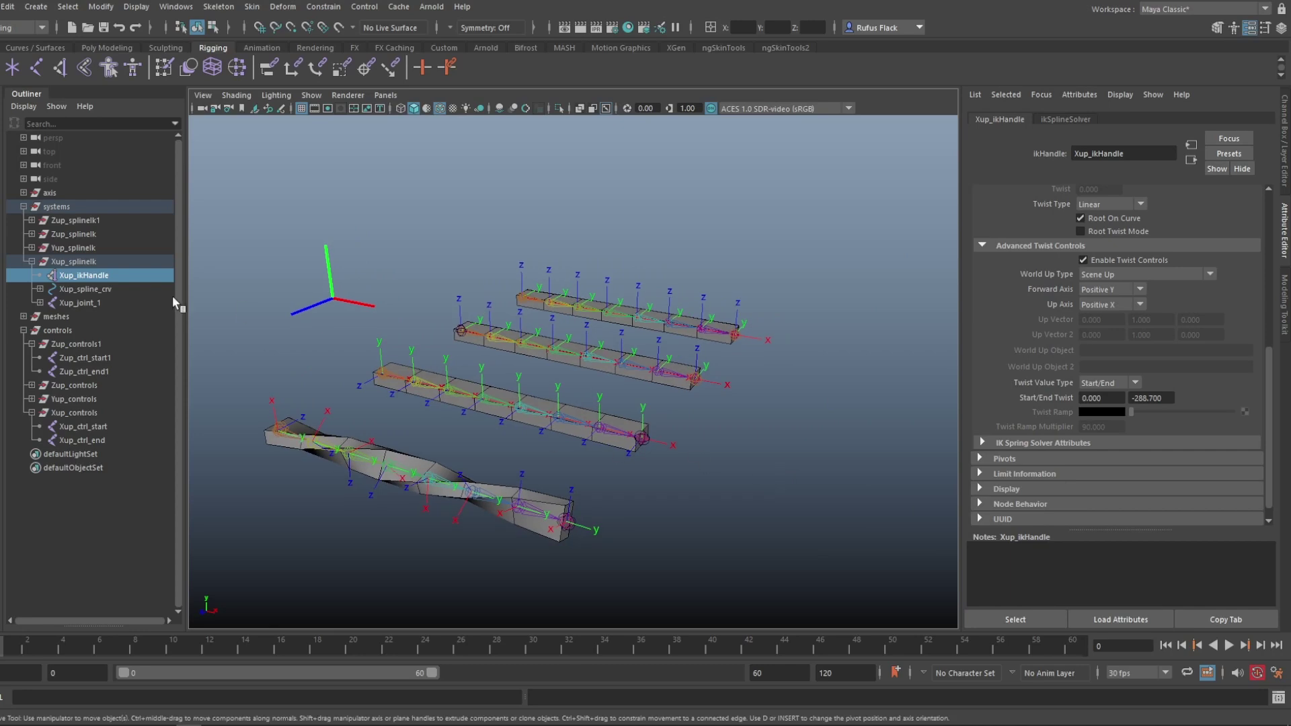
# - Expand Yup_splineIk, select Yup_ikHandle, and tick Enable Twist Controls
pyautogui.click(32, 248)
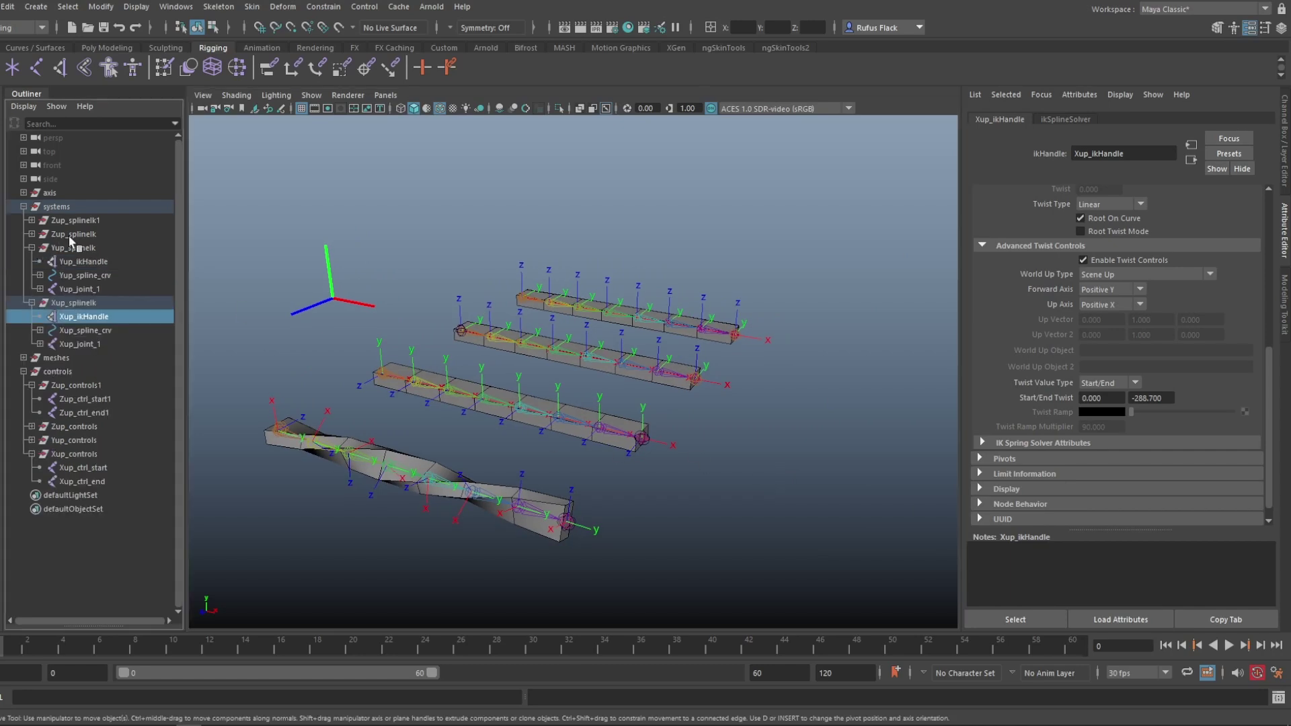
pyautogui.click(80, 261)
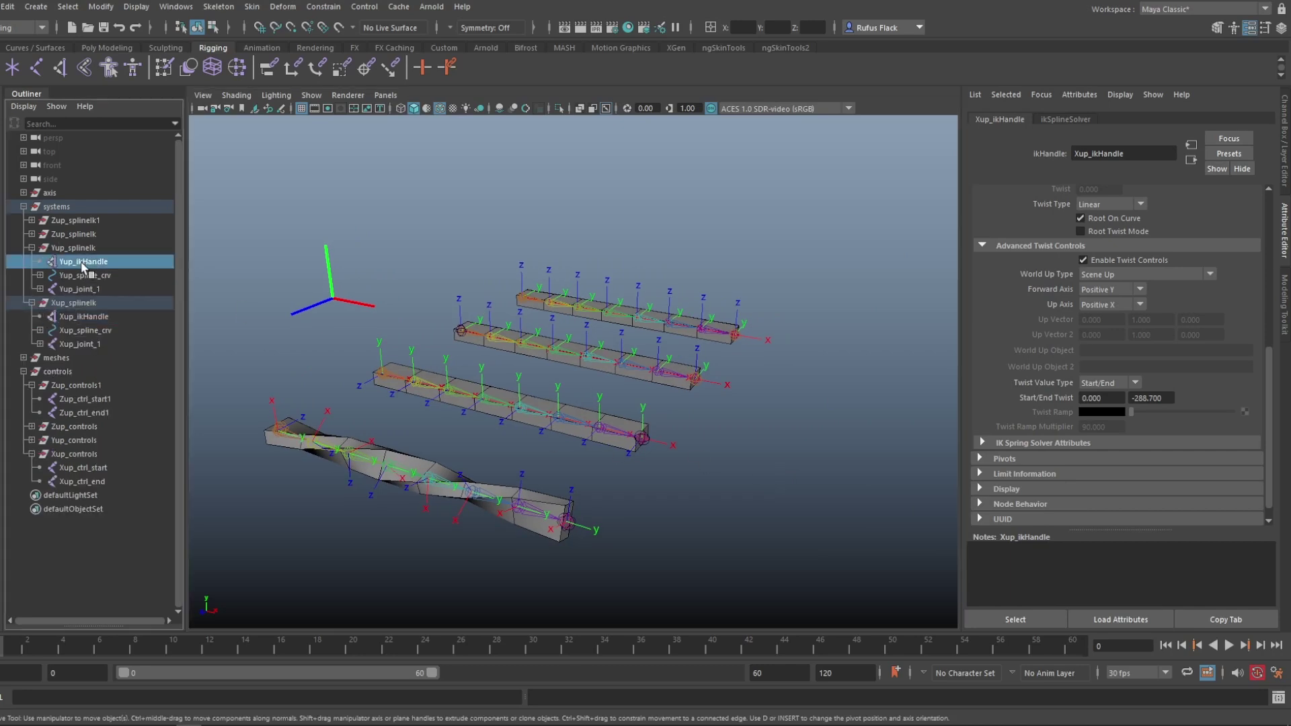
pyautogui.keyDown('alt'); pyautogui.moveTo(376, 361); pyautogui.dragTo(362, 397); pyautogui.keyUp('alt')
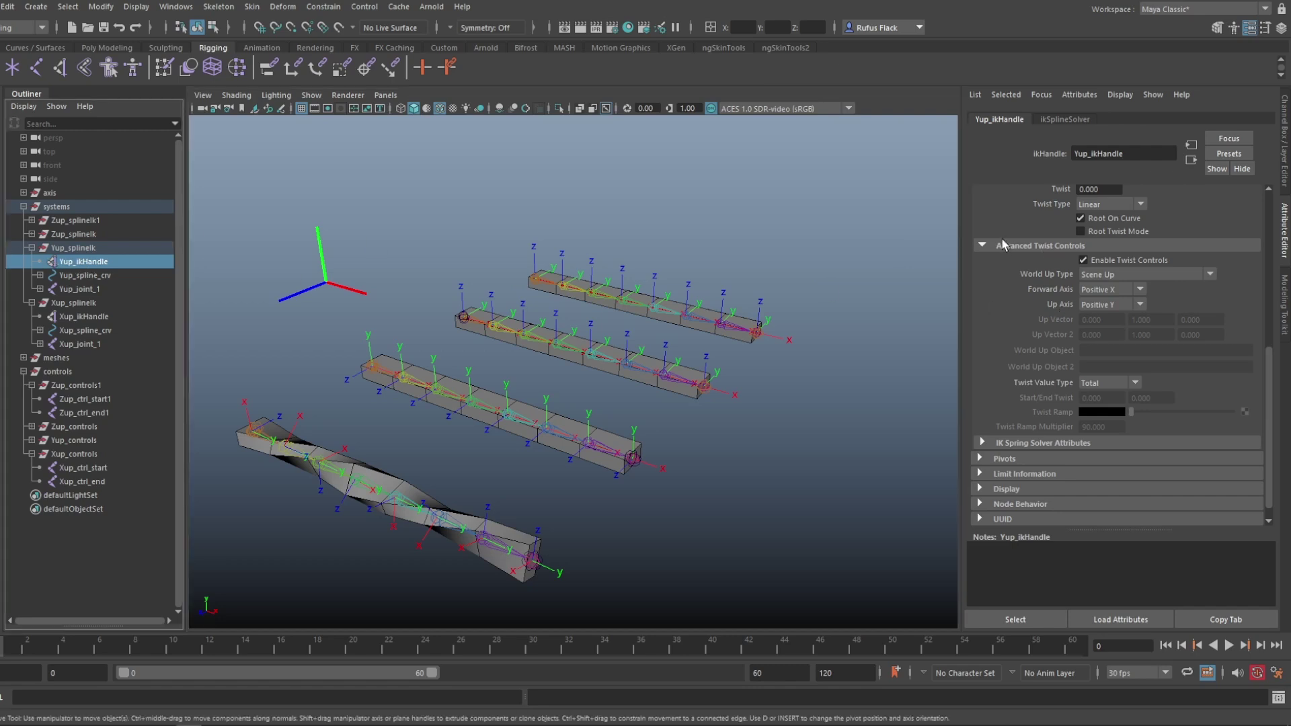
pyautogui.click(1080, 261)
# - Set World Up Type to Object Up and make a new locator1 the World Up Object
pyautogui.click(1099, 275)
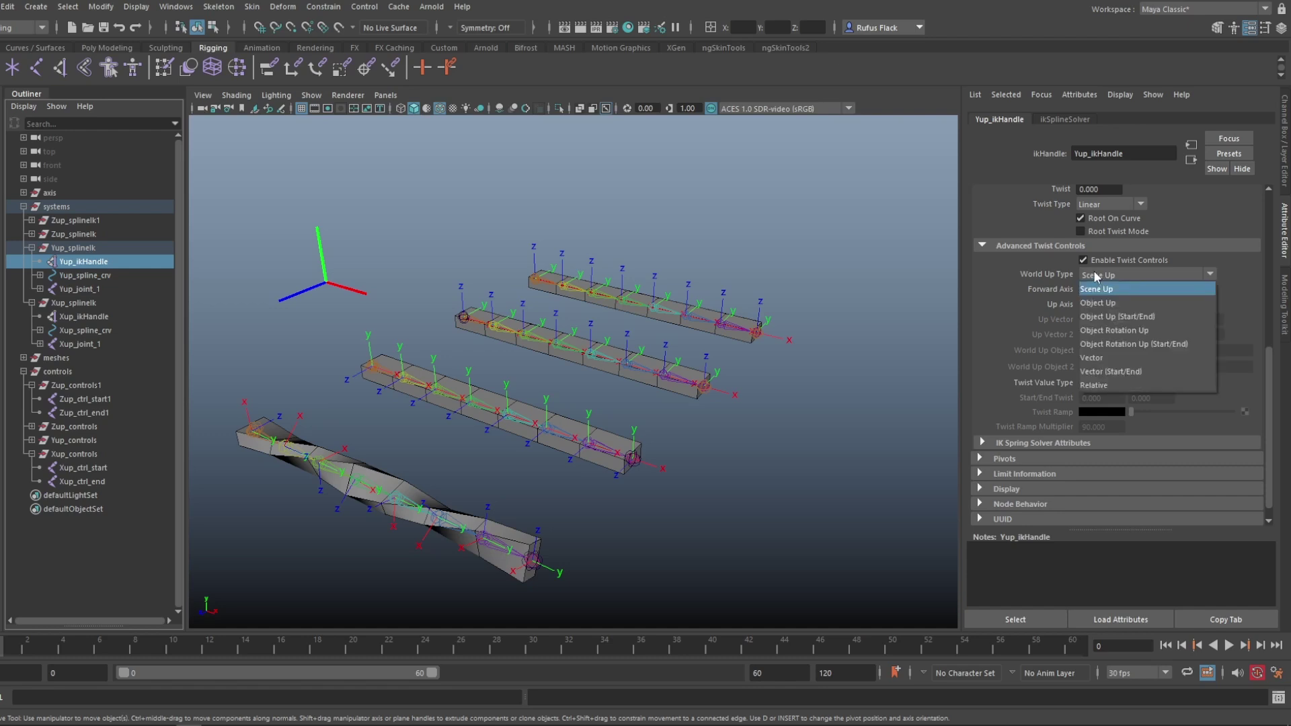
pyautogui.click(1100, 304)
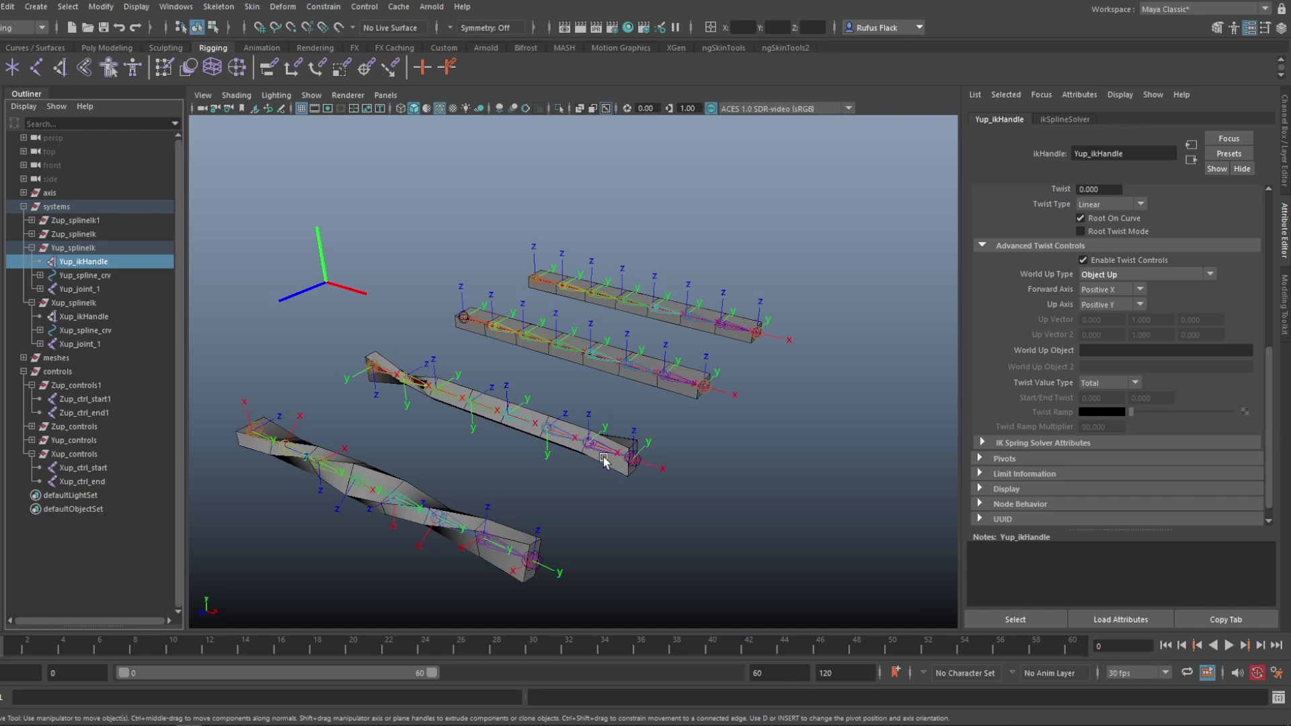
pyautogui.moveTo(604, 461)
pyautogui.keyDown('alt'); pyautogui.mouseDown()
pyautogui.moveTo(589, 423)
pyautogui.moveTo(608, 437)
pyautogui.mouseUp(); pyautogui.keyUp('alt')
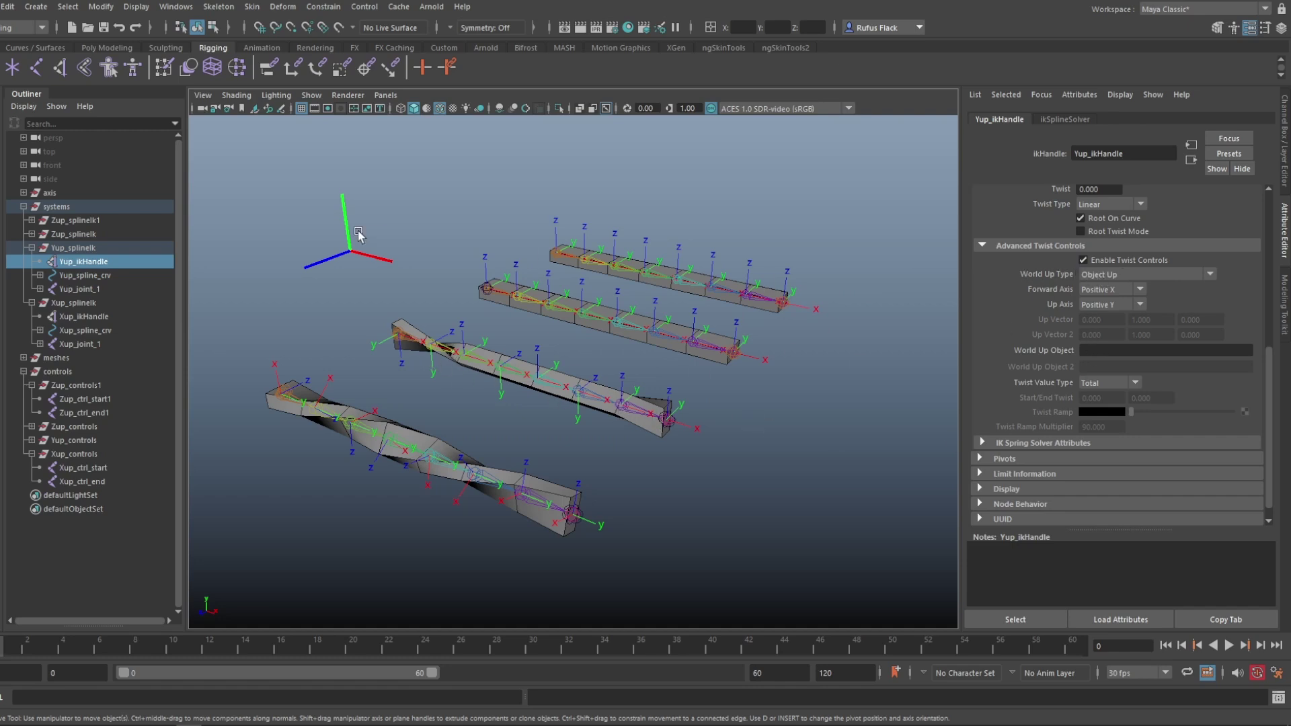
pyautogui.click(11, 68)
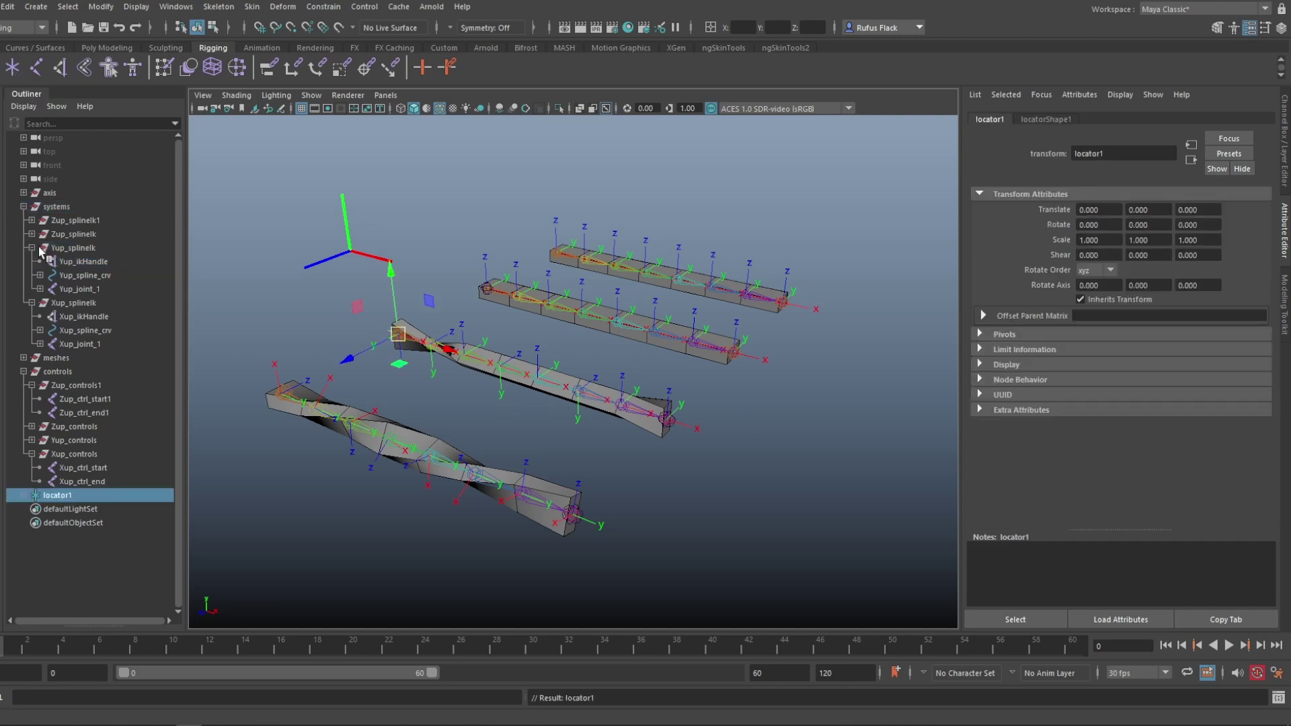
pyautogui.click(1115, 154)
pyautogui.hotkey('ctrl', 'c')
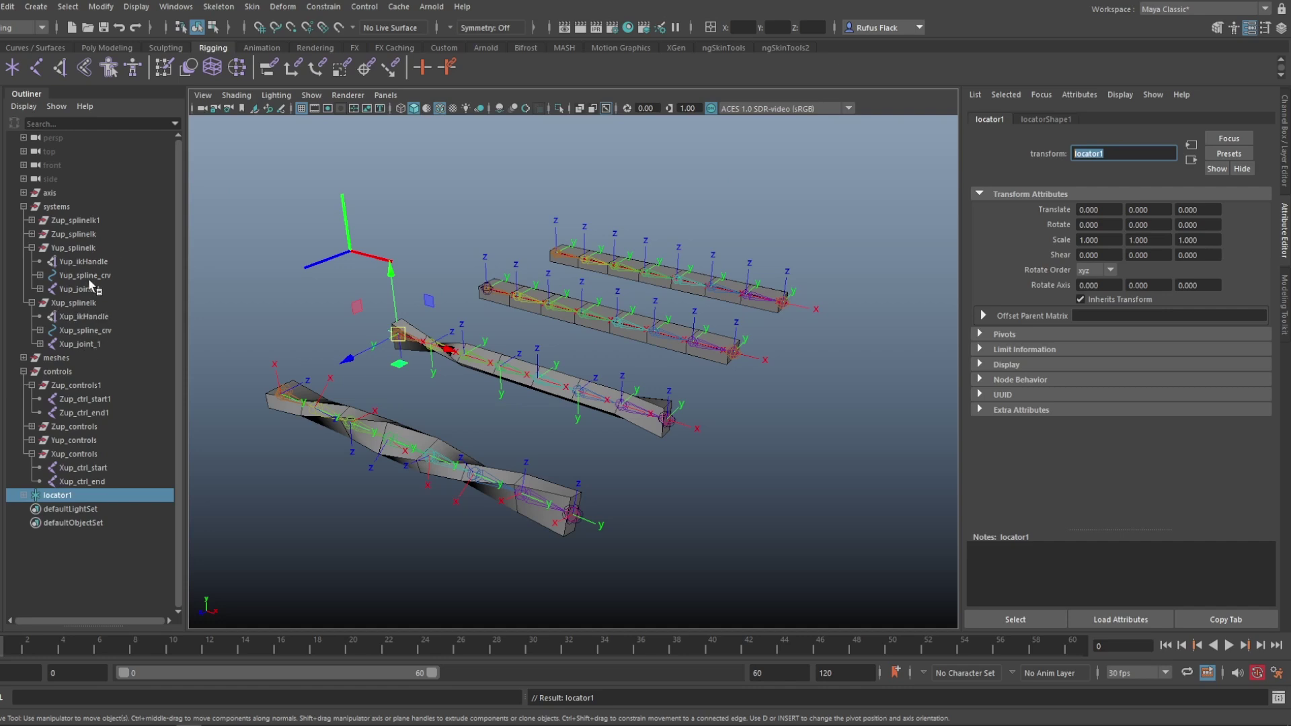
pyautogui.click(95, 249)
pyautogui.click(98, 263)
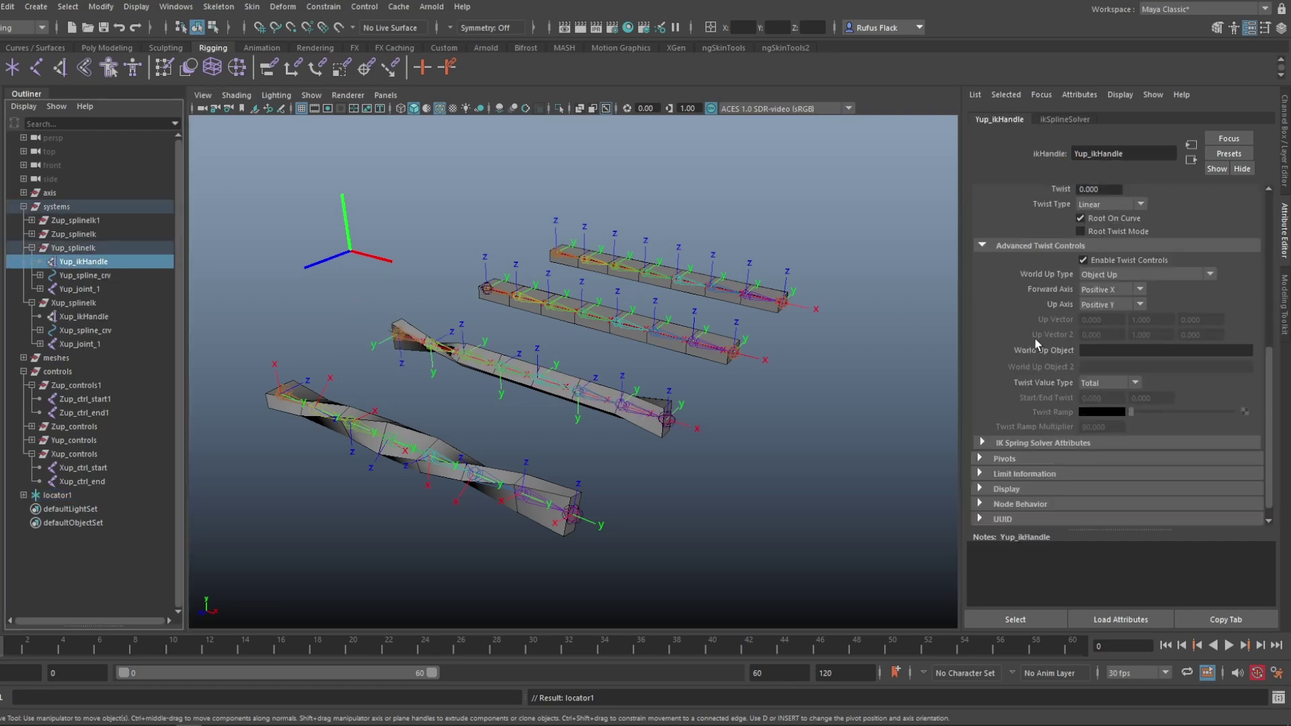
pyautogui.click(1101, 351)
pyautogui.hotkey('ctrl', 'v')
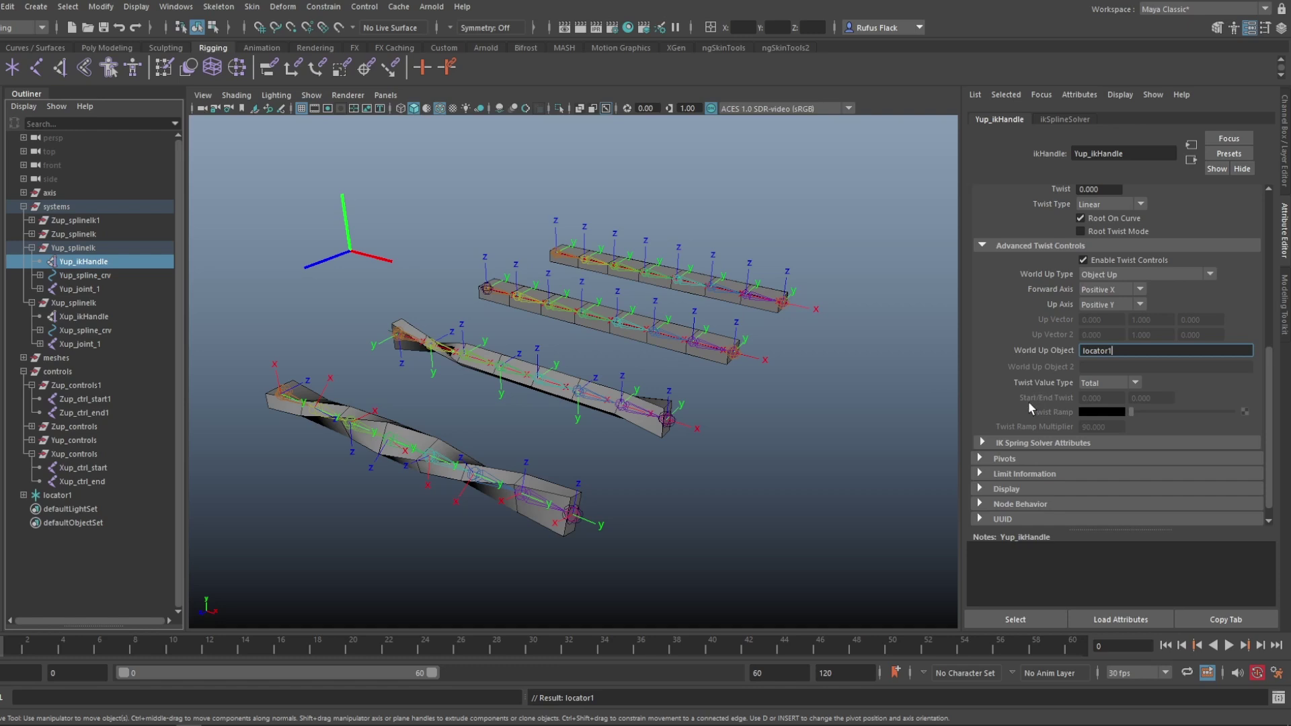
pyautogui.press('Return')
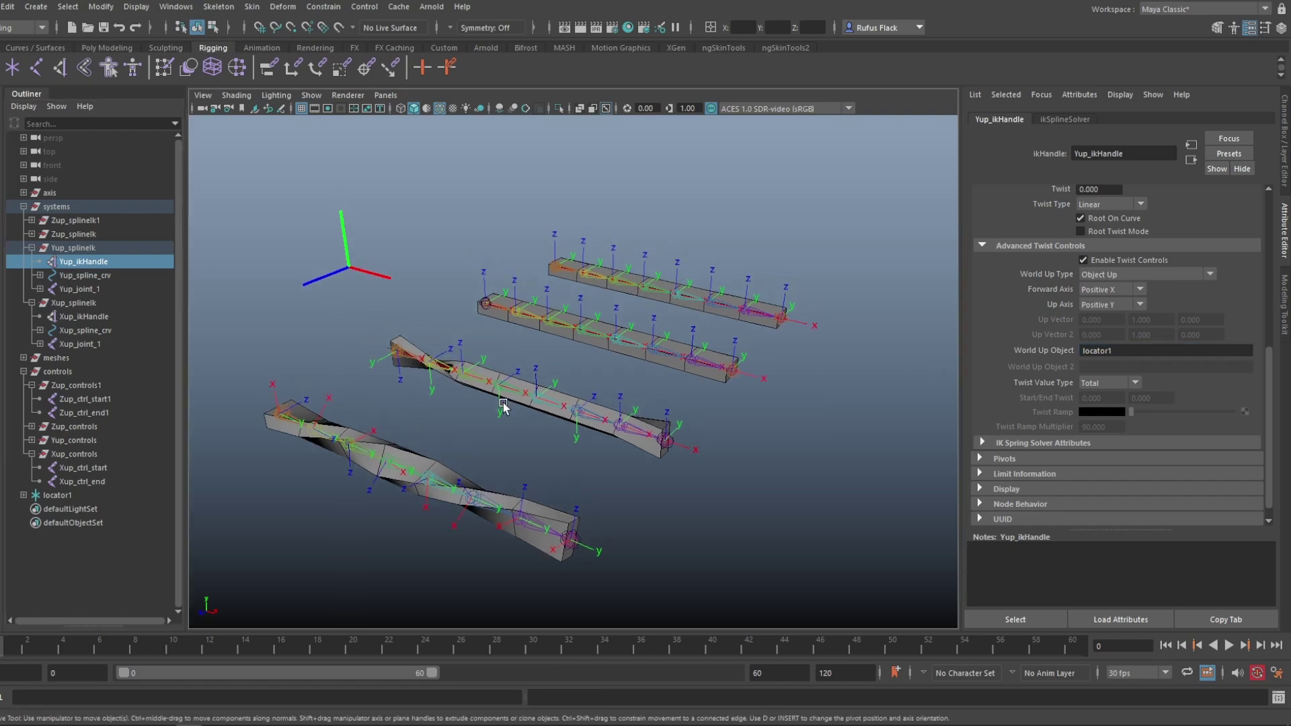
# - Select locator1 and nudge it upward to re-aim the Yup chain's twist
pyautogui.click(58, 496)
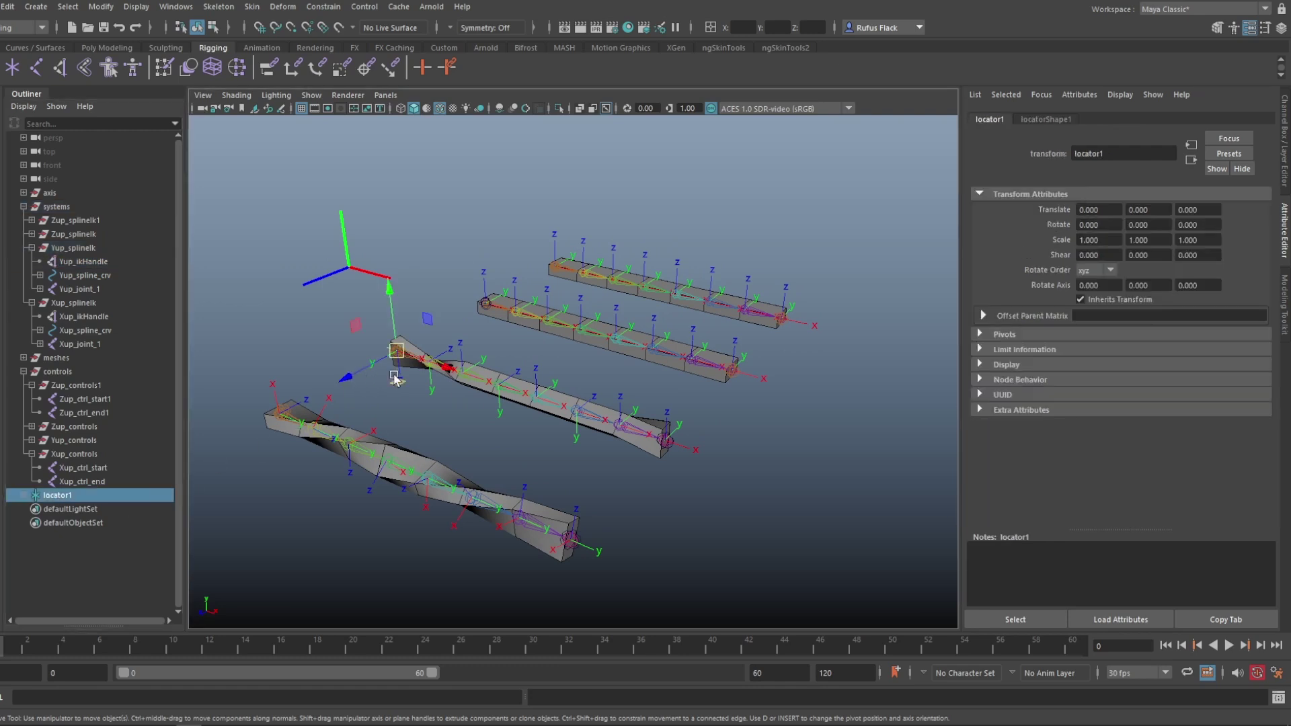
pyautogui.keyDown('alt'); pyautogui.moveTo(403, 382); pyautogui.dragTo(418, 404); pyautogui.keyUp('alt')
pyautogui.keyDown('alt'); pyautogui.moveTo(418, 403); pyautogui.dragTo(405, 380, button='middle'); pyautogui.keyUp('alt')
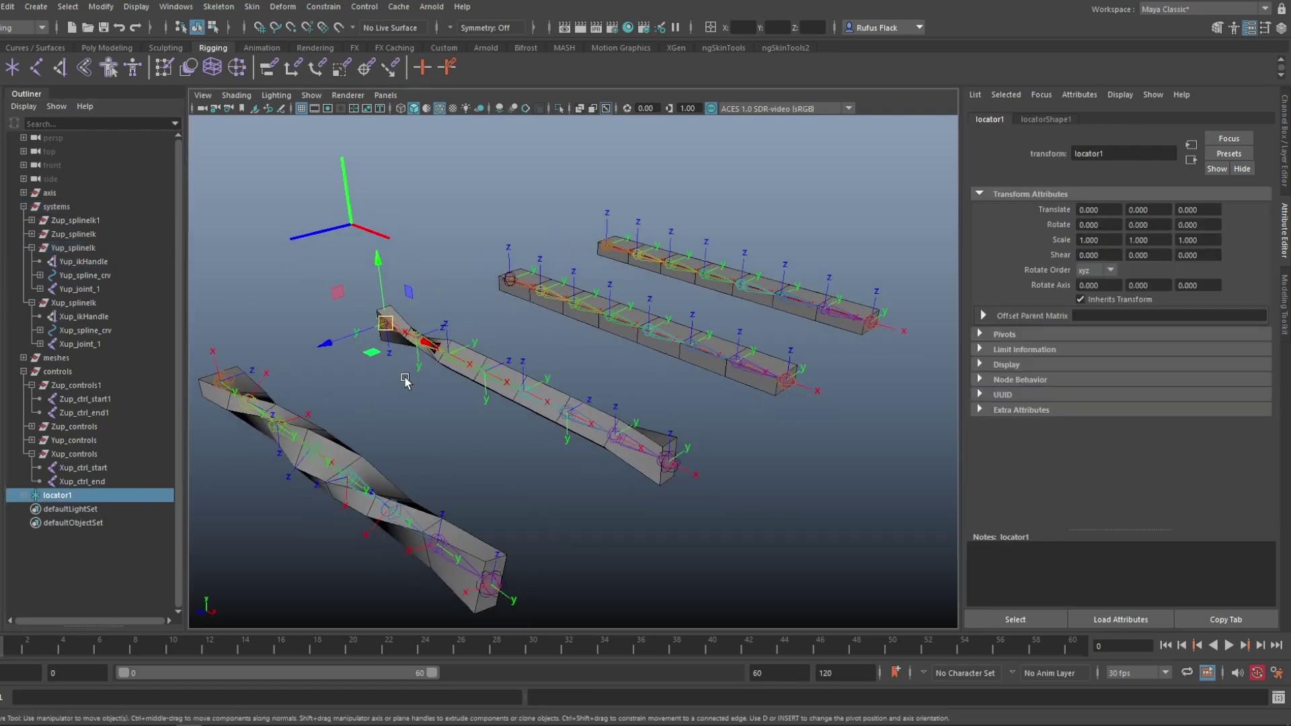
pyautogui.moveTo(386, 322)
pyautogui.mouseDown()
pyautogui.moveTo(397, 297)
pyautogui.moveTo(317, 283)
pyautogui.moveTo(409, 276)
pyautogui.moveTo(395, 337)
pyautogui.moveTo(374, 259)
pyautogui.moveTo(340, 355)
pyautogui.moveTo(418, 281)
pyautogui.moveTo(337, 286)
pyautogui.moveTo(401, 335)
pyautogui.moveTo(374, 265)
pyautogui.moveTo(355, 306)
pyautogui.moveTo(384, 296)
pyautogui.moveTo(346, 291)
pyautogui.moveTo(390, 311)
pyautogui.moveTo(380, 285)
pyautogui.moveTo(361, 273)
pyautogui.moveTo(375, 333)
pyautogui.moveTo(385, 324)
pyautogui.mouseUp()
pyautogui.keyDown('alt'); pyautogui.moveTo(414, 392); pyautogui.dragTo(449, 447); pyautogui.keyUp('alt')
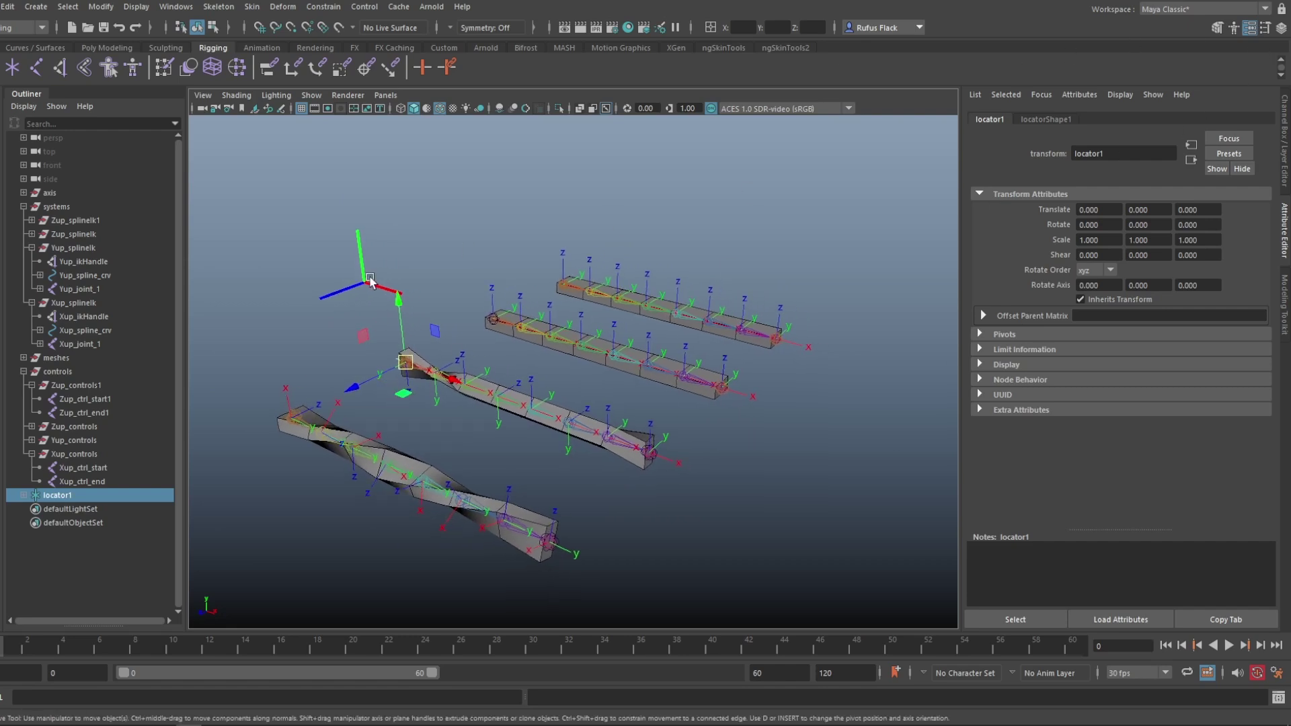
# - Set locator1's Translate Y to 90, straightening the Yup chain, then select Yup_ikHandle
pyautogui.click(1280, 28)
pyautogui.click(1238, 144)
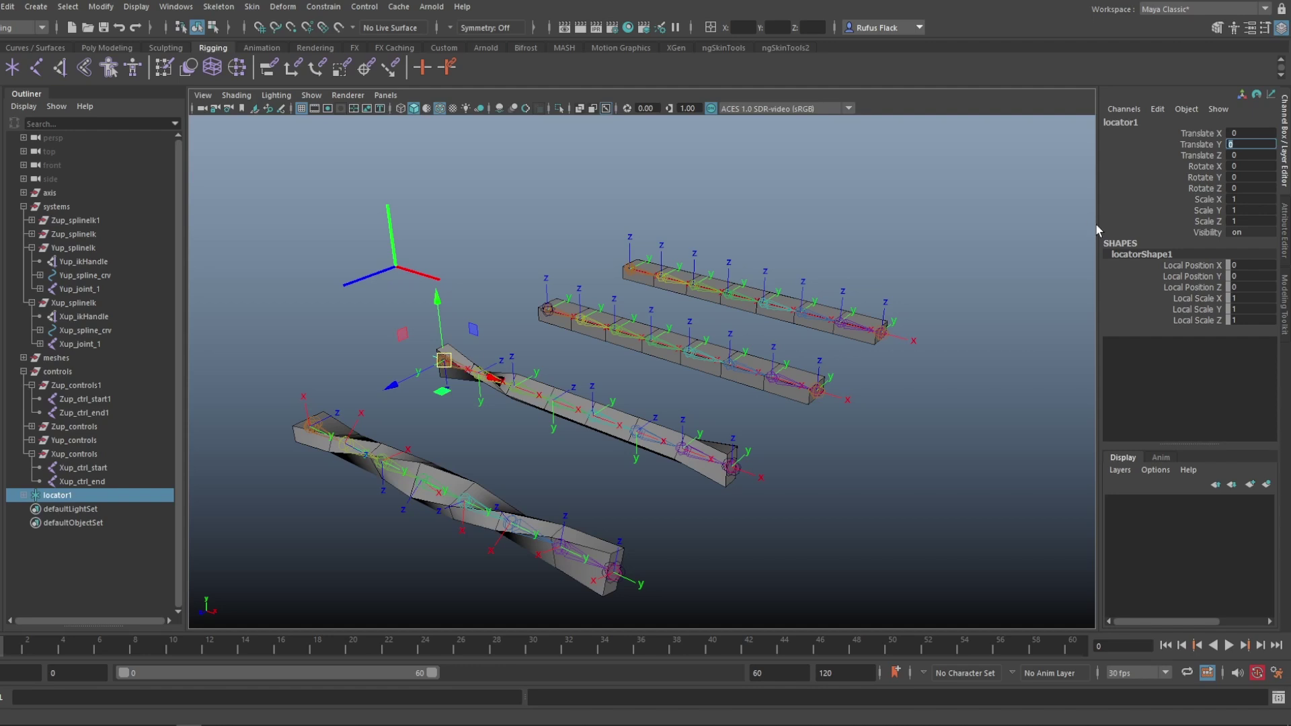
pyautogui.write('9')
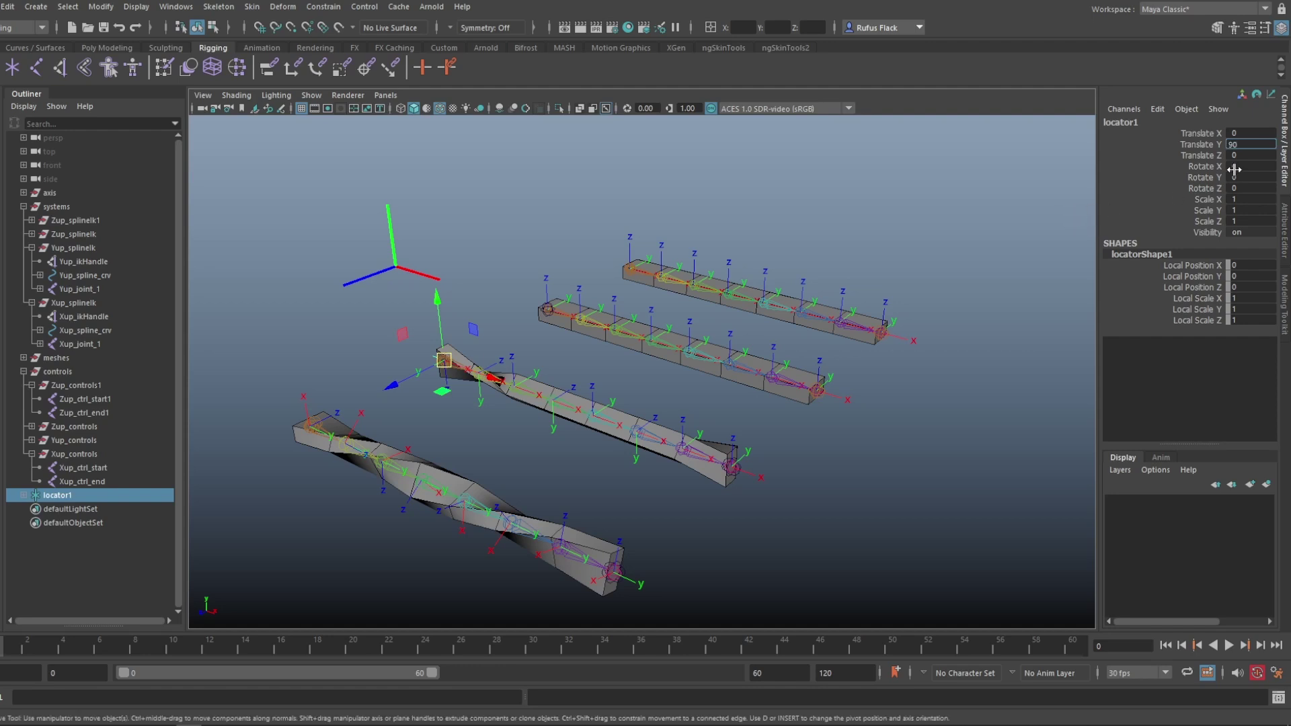
pyautogui.press('Return')
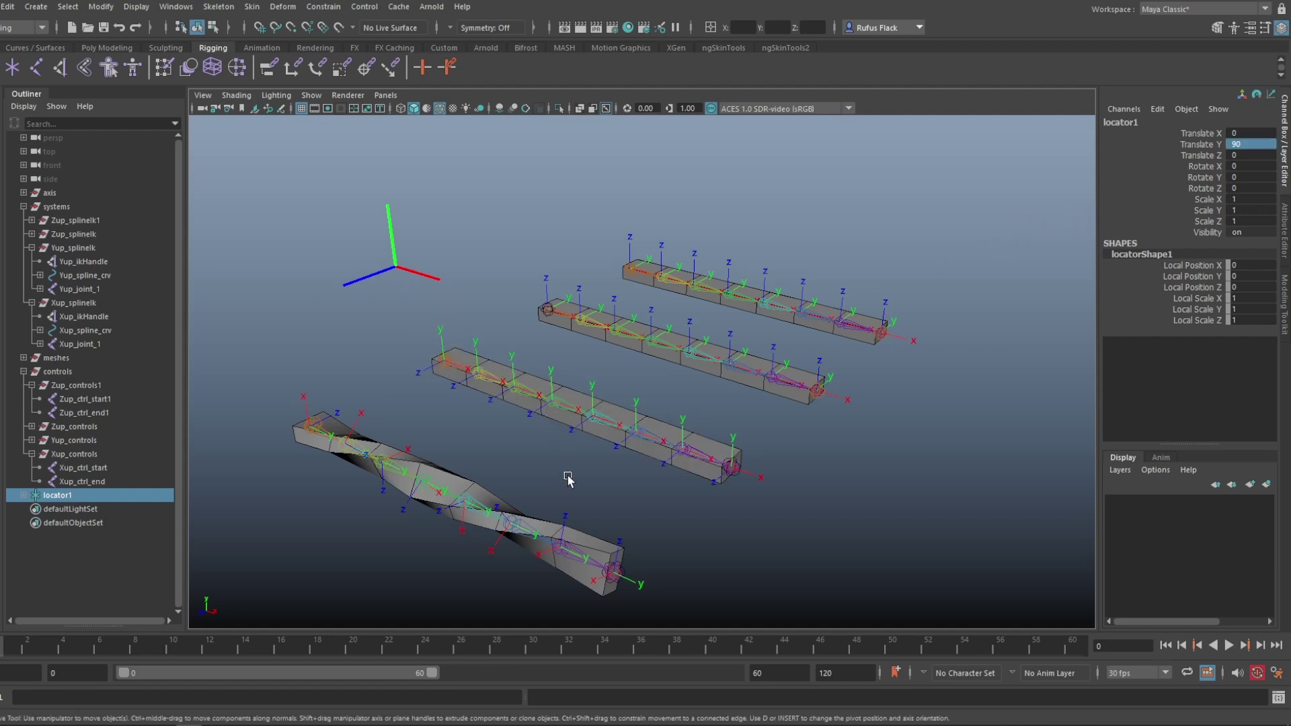
pyautogui.keyDown('alt'); pyautogui.moveTo(570, 479); pyautogui.dragTo(480, 400, button='middle'); pyautogui.keyUp('alt')
pyautogui.keyDown('alt'); pyautogui.moveTo(481, 400); pyautogui.dragTo(409, 409, button='right'); pyautogui.keyUp('alt')
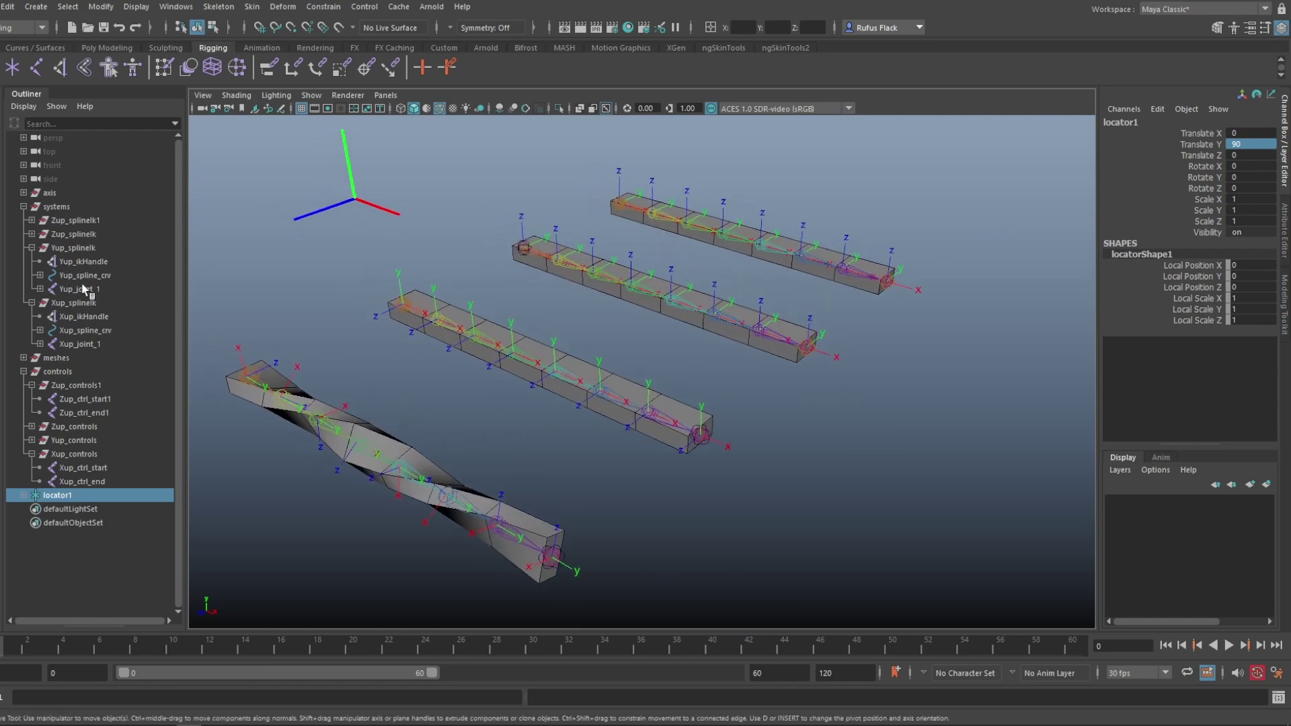
pyautogui.moveTo(92, 262); pyautogui.dragTo(106, 277)
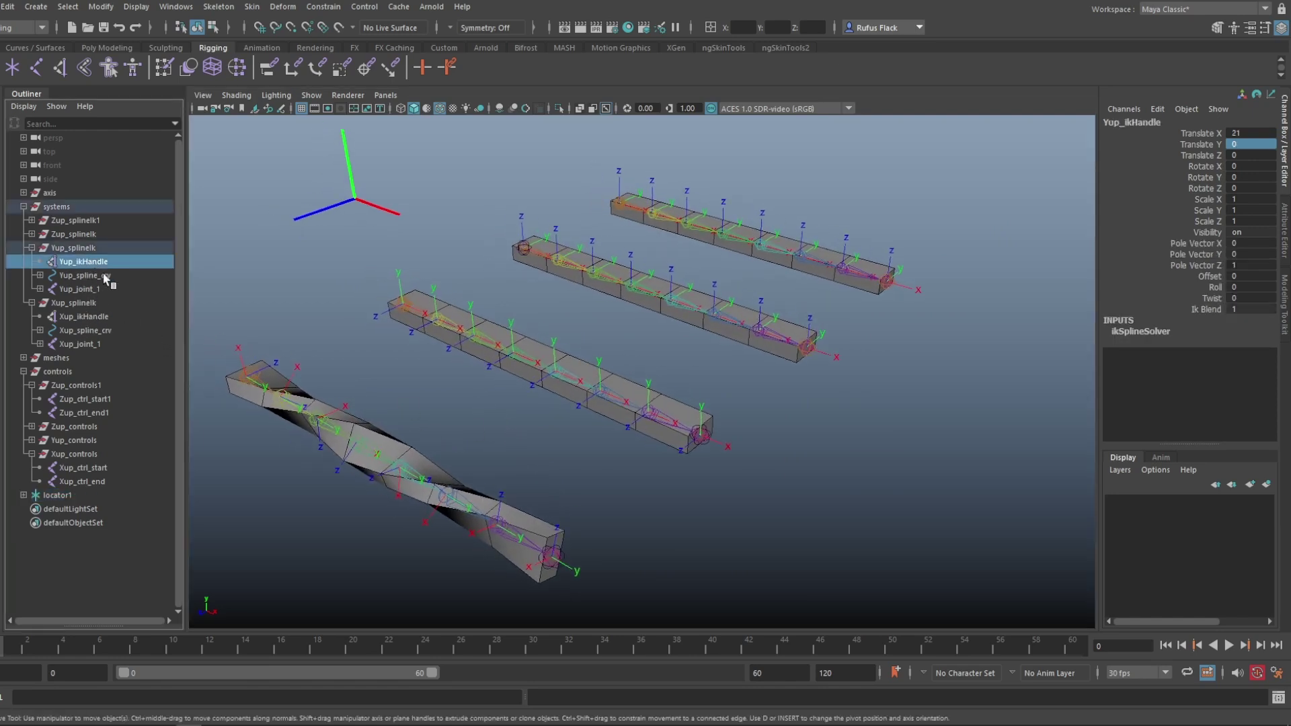
# - Set Yup_ikHandle's Twist Value Type to Start/End with an end twist of -245.9
pyautogui.click(1247, 29)
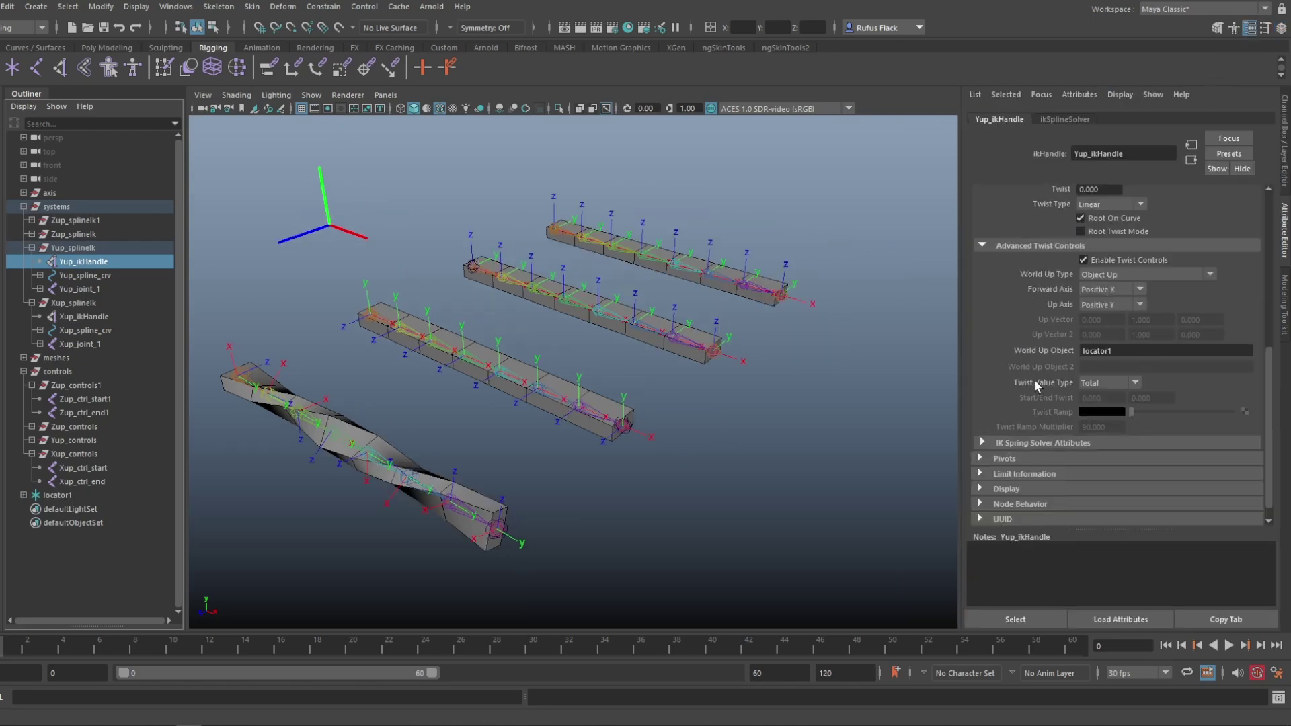
pyautogui.click(1079, 383)
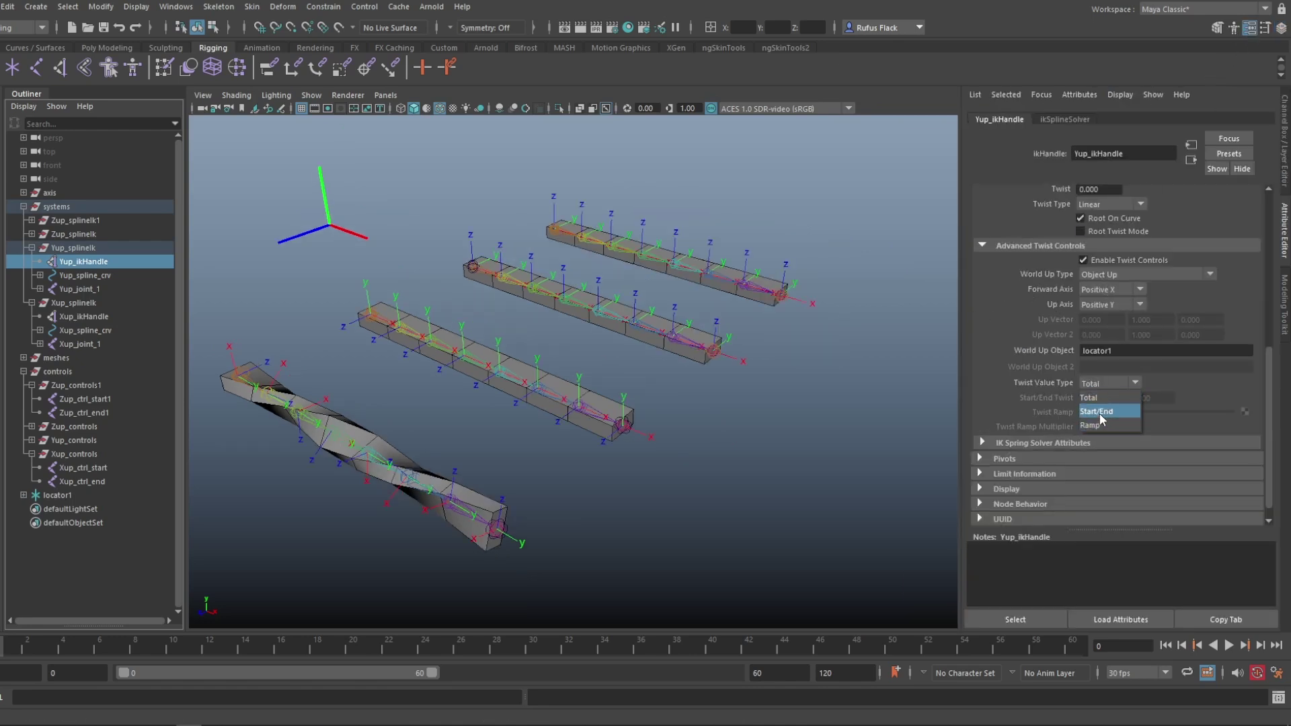
pyautogui.click(1099, 412)
pyautogui.keyDown('ctrl'); pyautogui.moveTo(1153, 398); pyautogui.dragTo(33, 390); pyautogui.keyUp('ctrl')
pyautogui.keyDown('ctrl'); pyautogui.moveTo(1155, 400); pyautogui.dragTo(557, 397); pyautogui.keyUp('ctrl')
# - Test-rotate Yup_ctrl_end, undo it, and select locator1 with the Move Tool
pyautogui.click(32, 440)
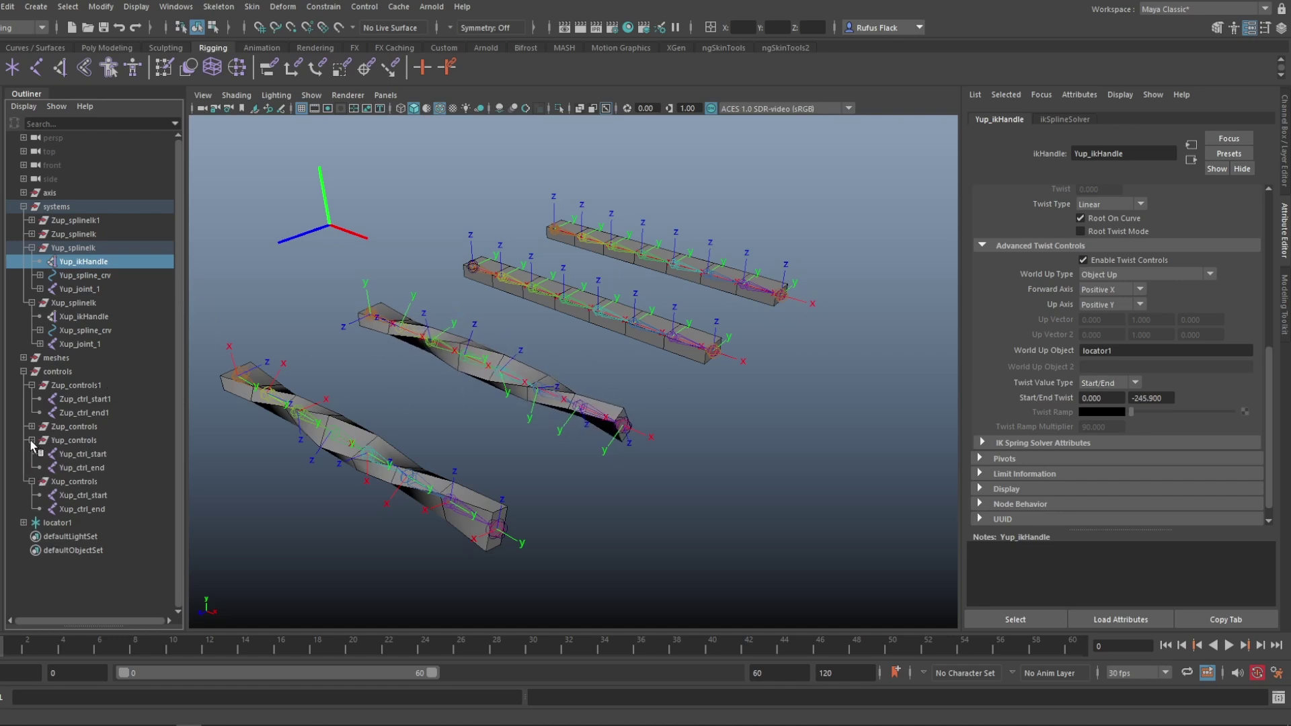
pyautogui.click(91, 468)
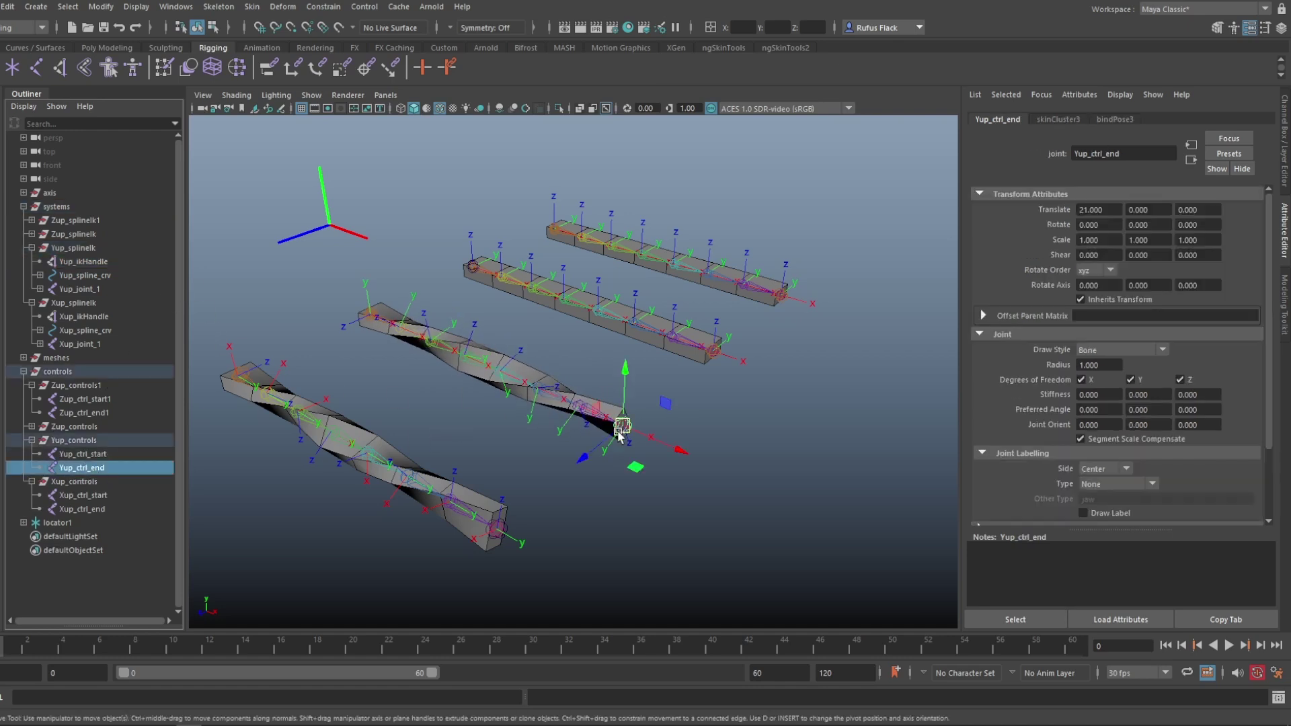
pyautogui.press('e')
pyautogui.moveTo(605, 452); pyautogui.dragTo(665, 432)
pyautogui.hotkey('ctrl', 'z')
pyautogui.keyDown('alt'); pyautogui.moveTo(507, 478); pyautogui.dragTo(482, 396); pyautogui.keyUp('alt')
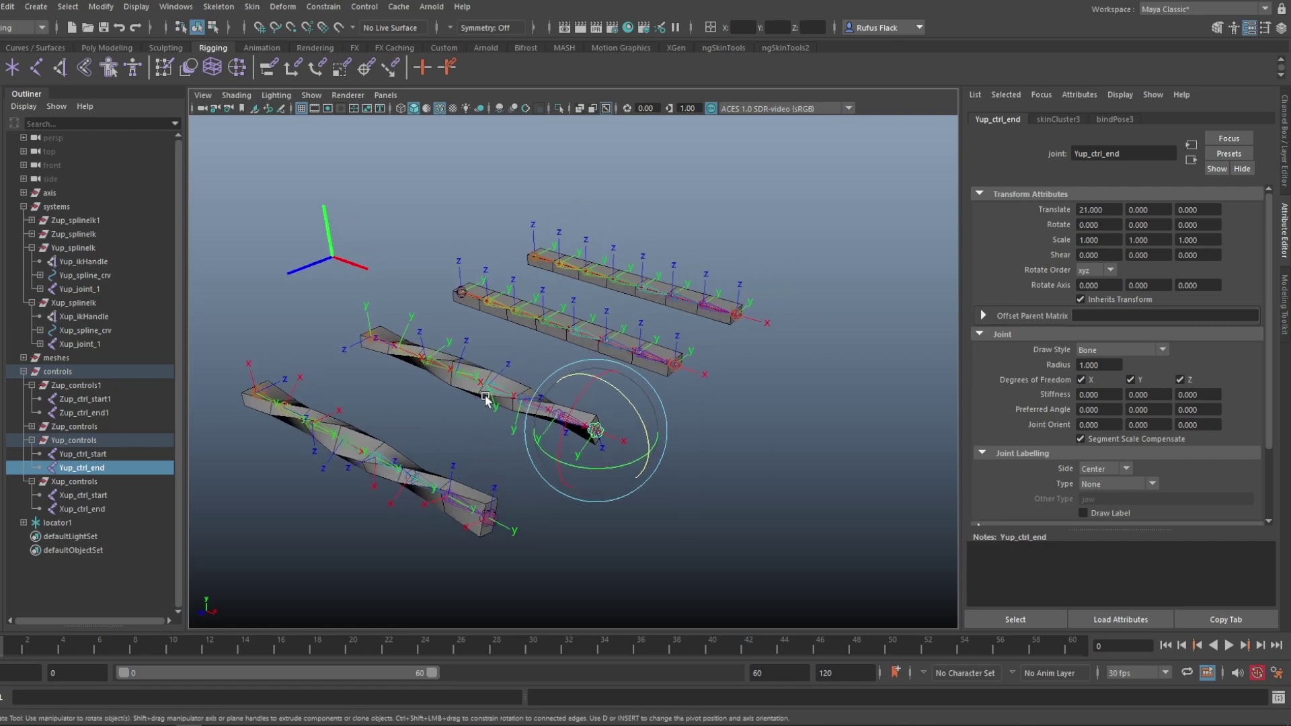
pyautogui.press('w')
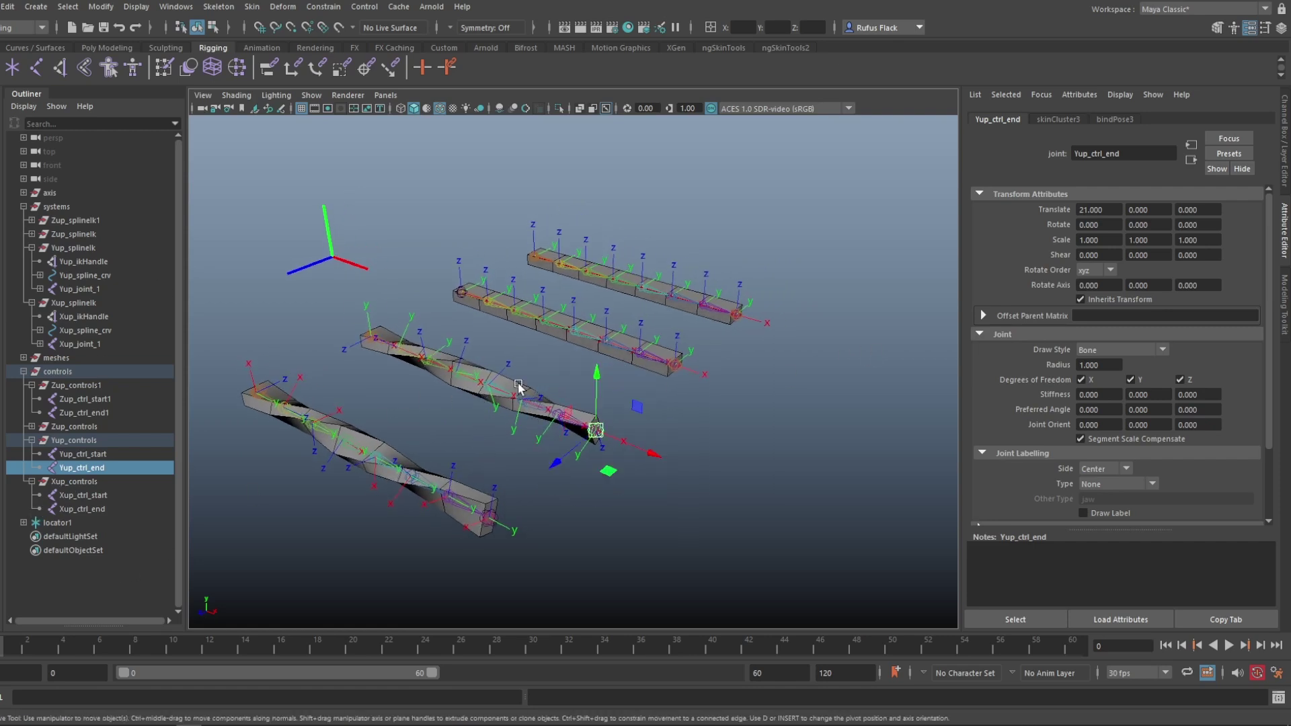
pyautogui.click(101, 523)
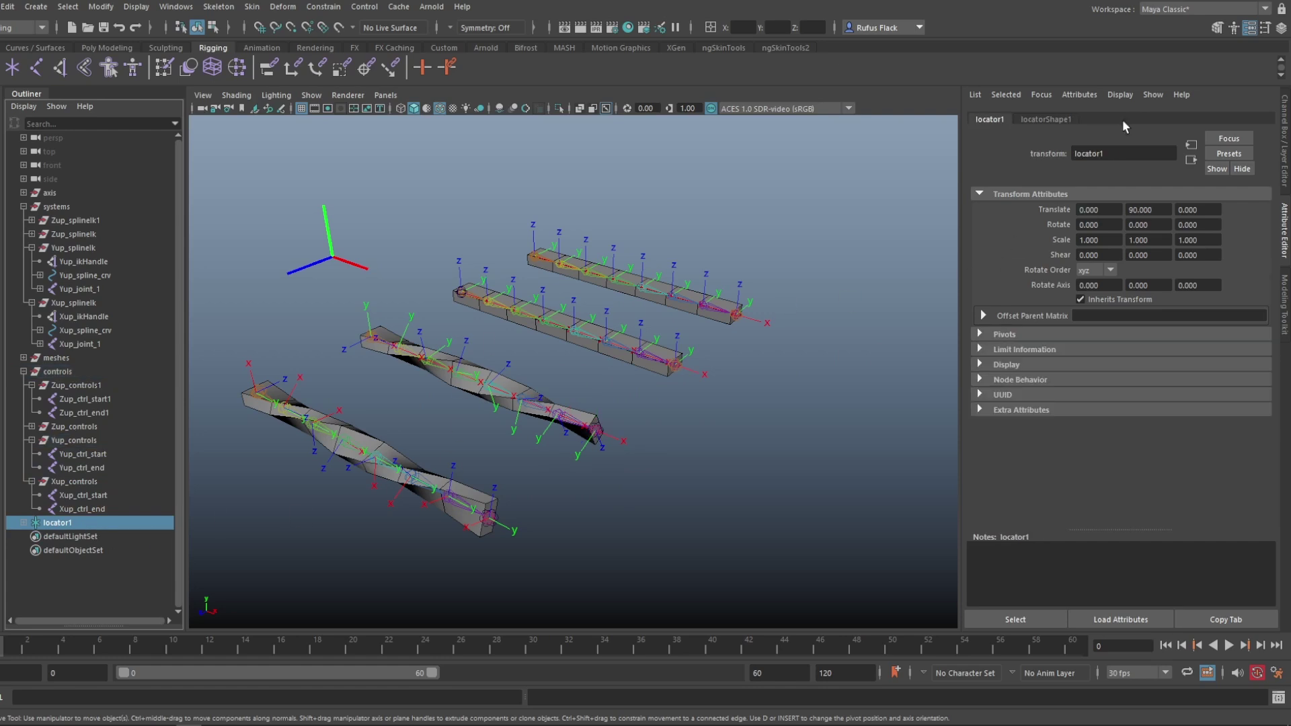
# - Switch from the Channel Box back to the Attribute Editor and re-centre the view on the rigs
pyautogui.click(1279, 28)
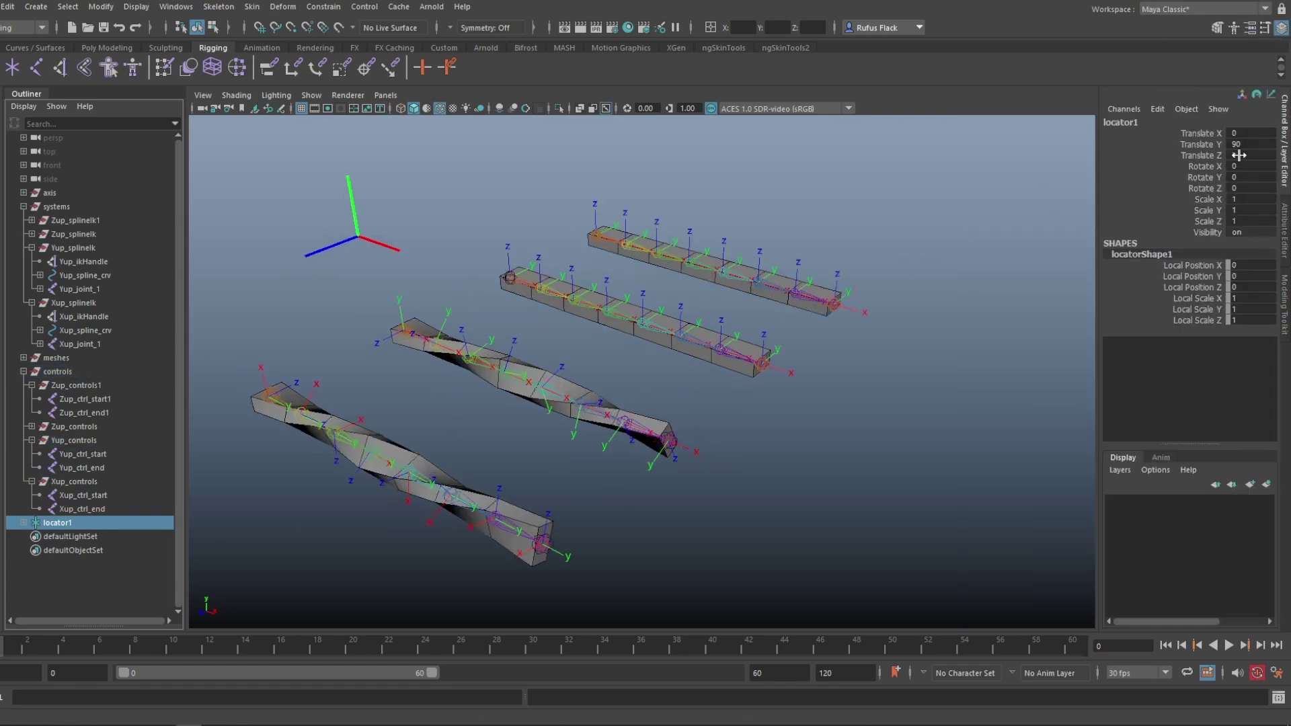
pyautogui.hotkey('ctrl', 'a')
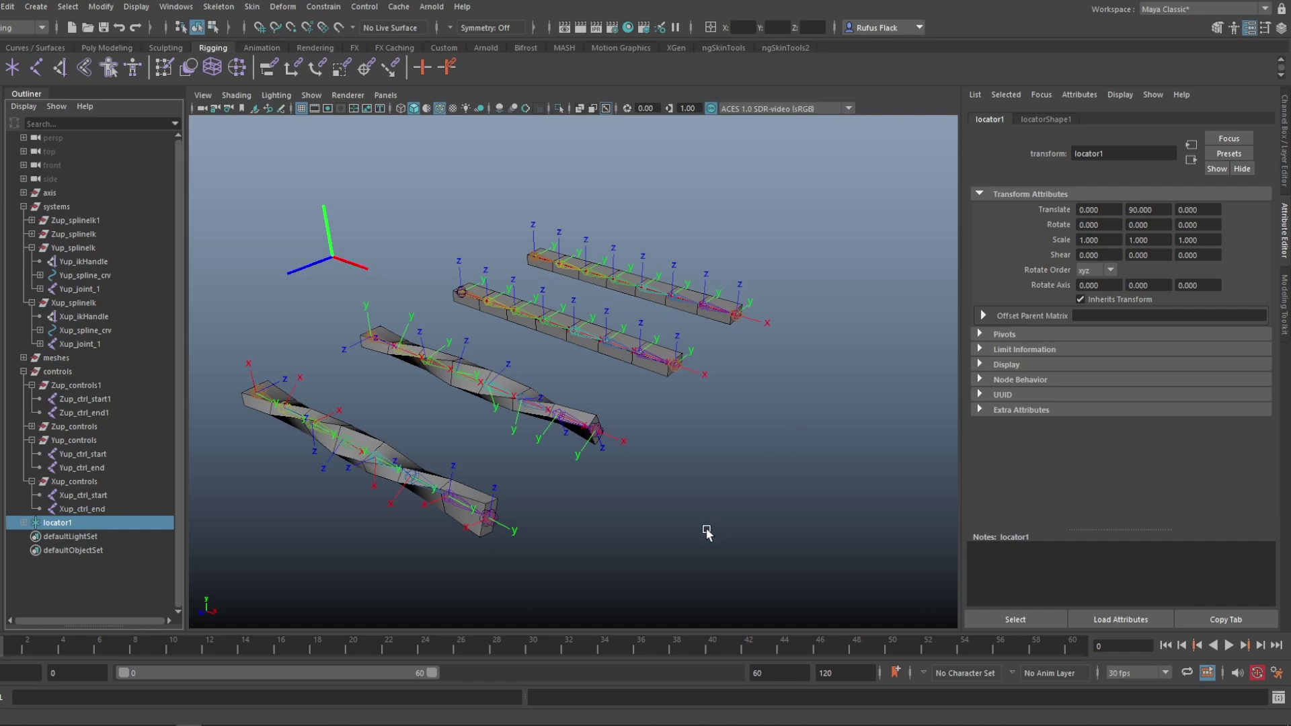
pyautogui.scroll(2, 656, 522)
pyautogui.keyDown('alt'); pyautogui.moveTo(669, 545); pyautogui.dragTo(700, 539, button='middle'); pyautogui.keyUp('alt')
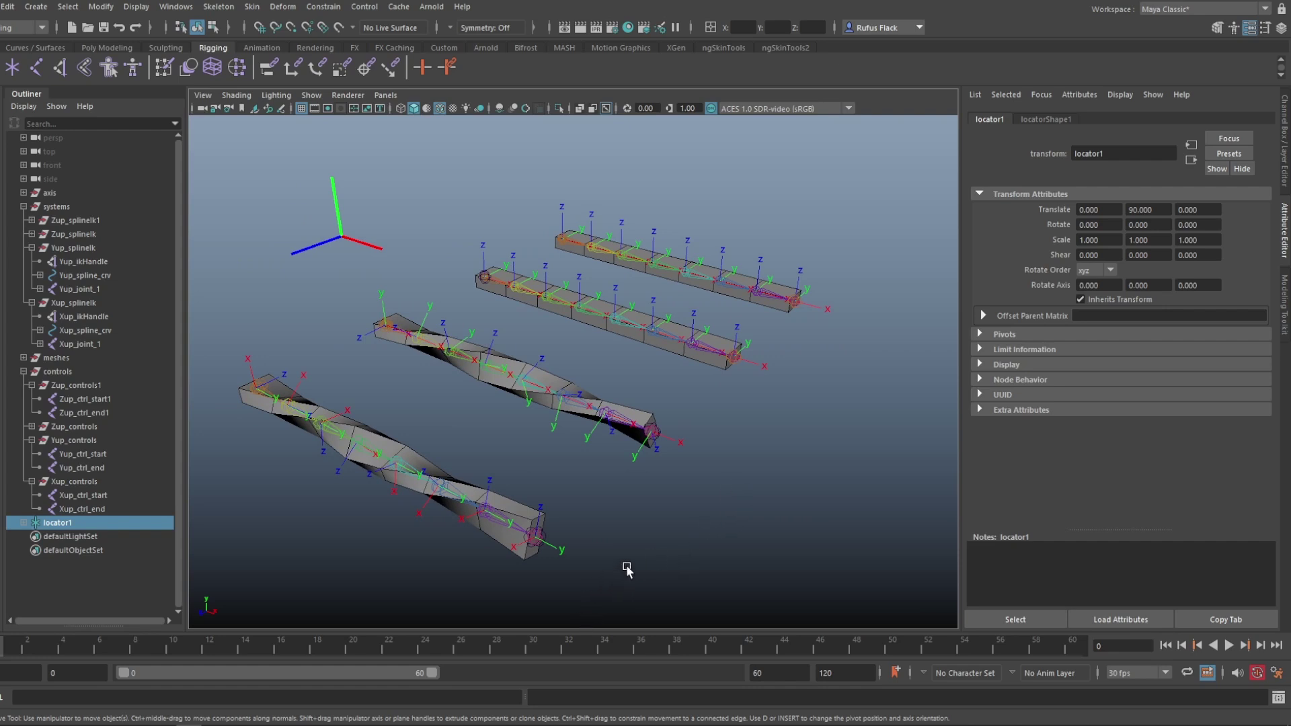
pyautogui.scroll(2, 636, 564)
pyautogui.keyDown('alt'); pyautogui.moveTo(611, 513); pyautogui.dragTo(666, 543, button='middle'); pyautogui.keyUp('alt')
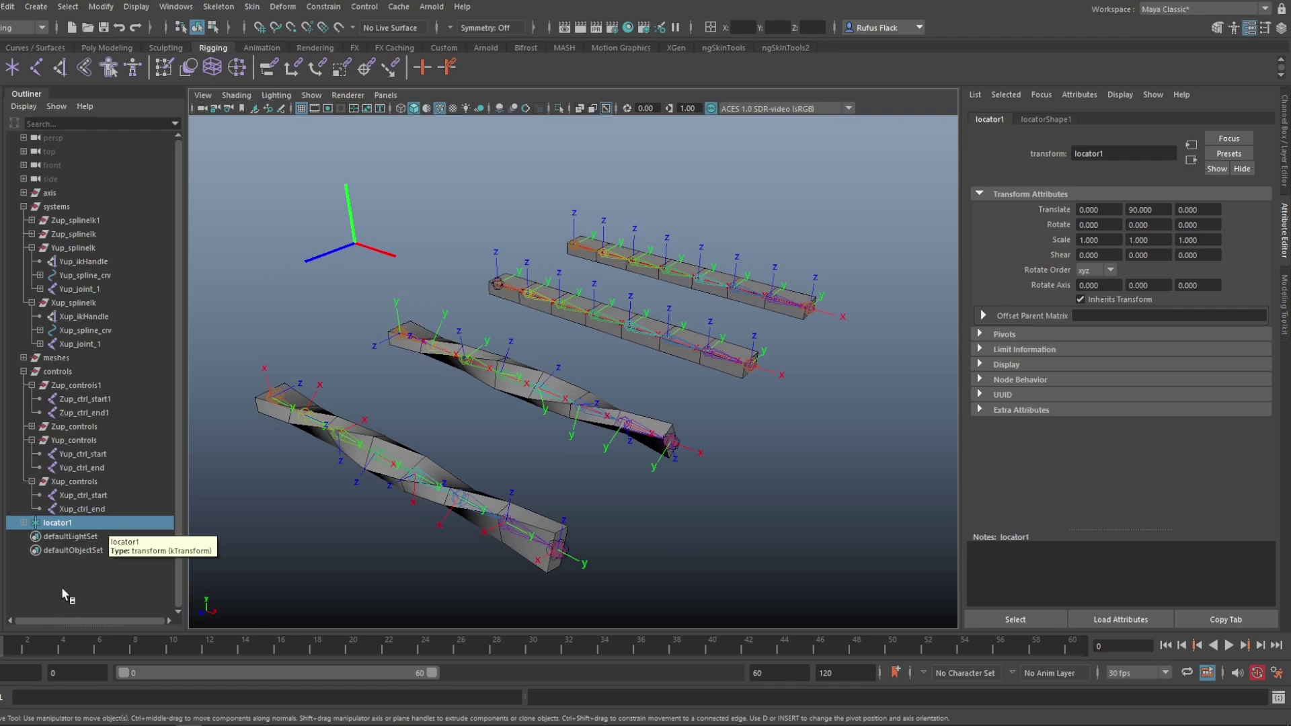
# - Select Yup_ikHandle in the Outliner to review its twist settings, then clear the selection
pyautogui.moveTo(98, 523); pyautogui.dragTo(108, 269, button='middle')
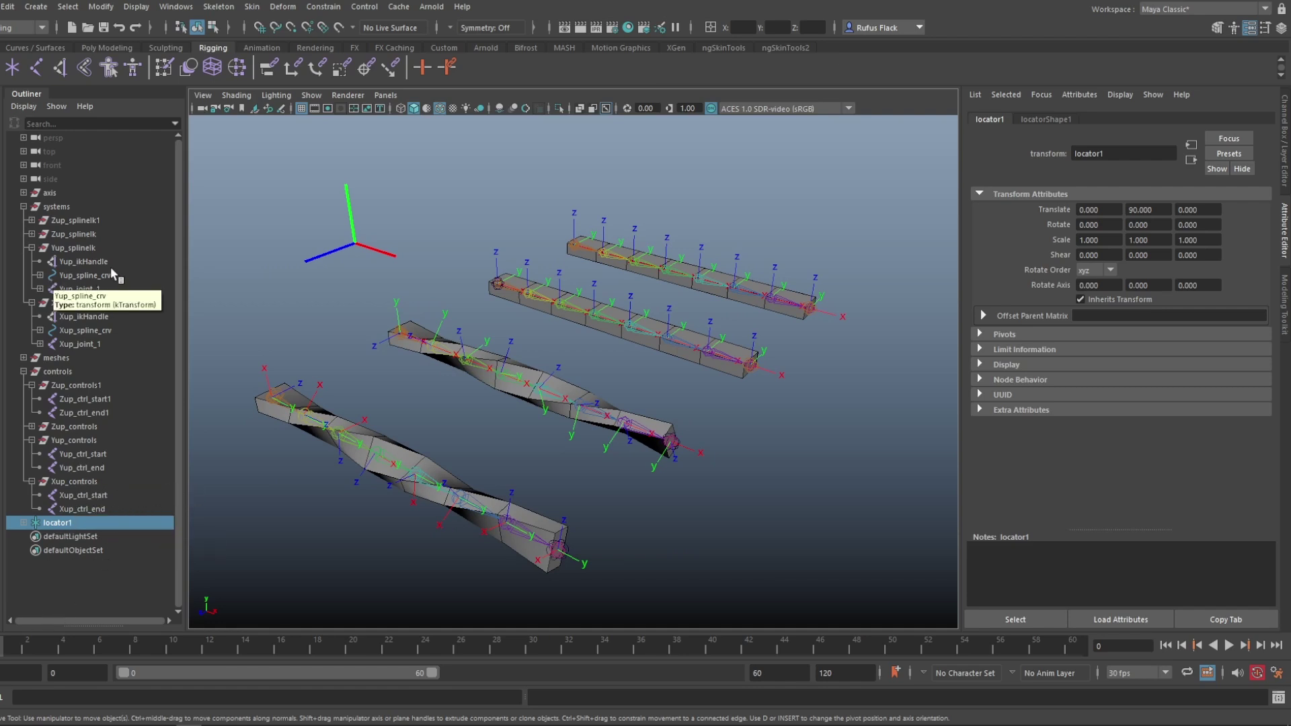
pyautogui.click(83, 261)
pyautogui.moveTo(1088, 281); pyautogui.dragTo(683, 536, button='middle')
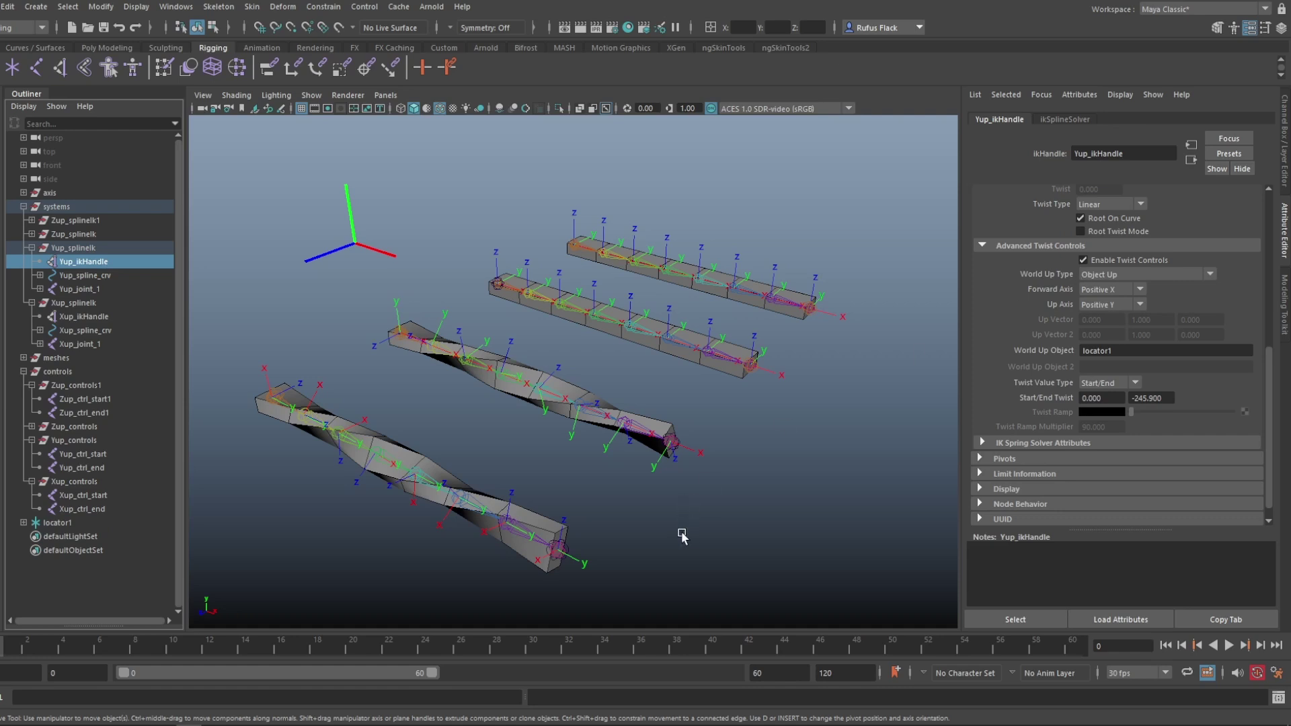
pyautogui.click(767, 433)
# - Expand Zup_splineIk1 in the Outliner to show Zup_ikHandle1, Zup_spline_crv1 and Zup1_joint_1
pyautogui.keyDown('alt'); pyautogui.moveTo(766, 432); pyautogui.dragTo(773, 411, button='right'); pyautogui.keyUp('alt')
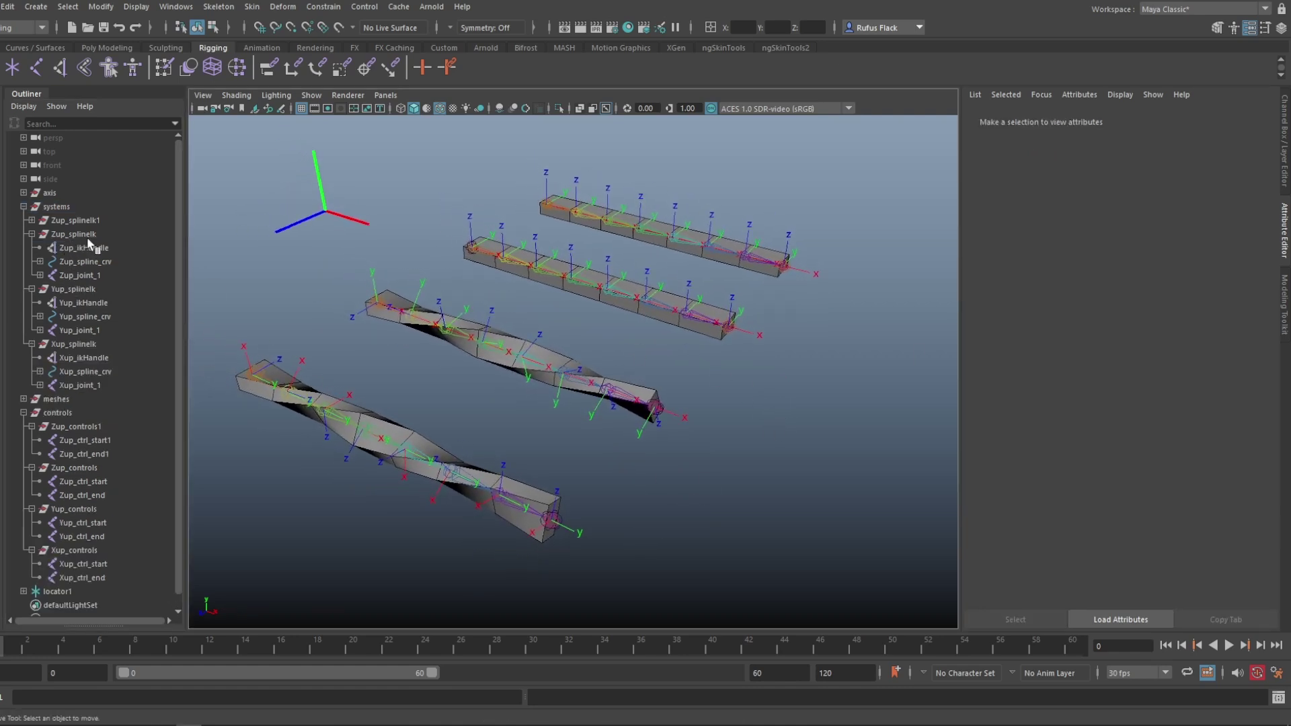
pyautogui.keyDown('alt'); pyautogui.moveTo(709, 247); pyautogui.dragTo(681, 296); pyautogui.keyUp('alt')
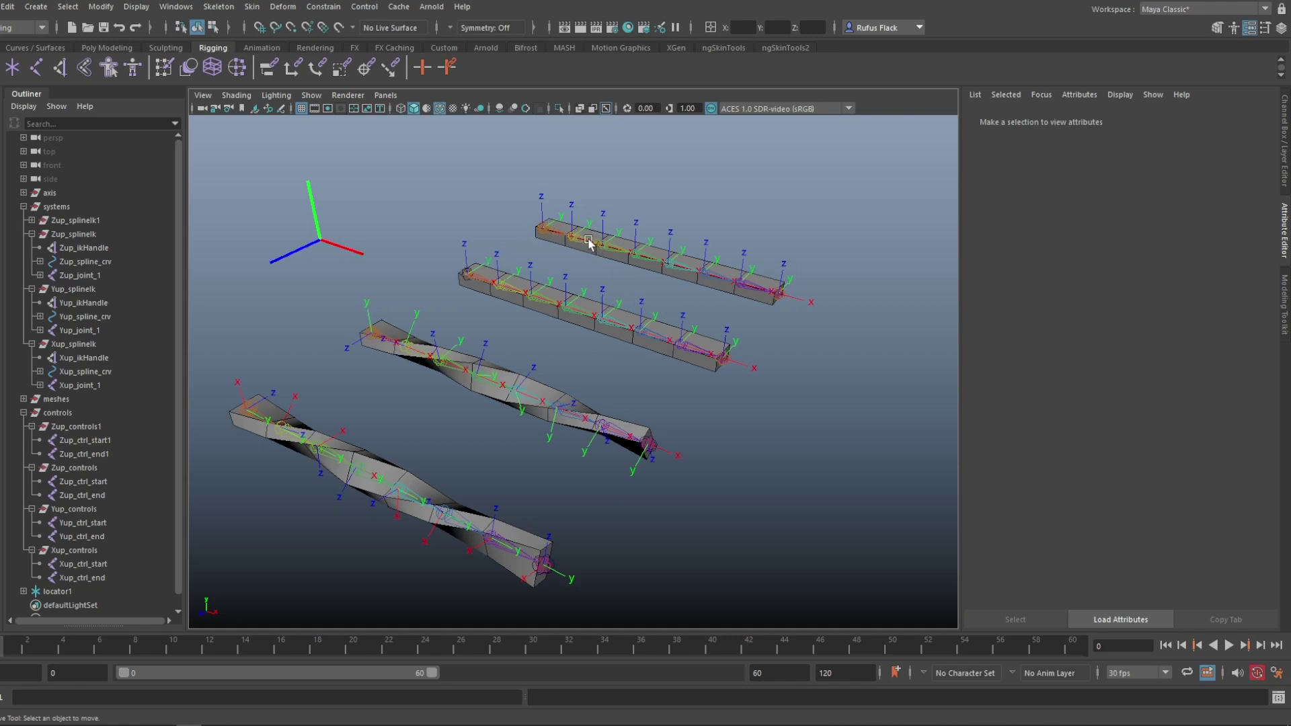
pyautogui.click(70, 235)
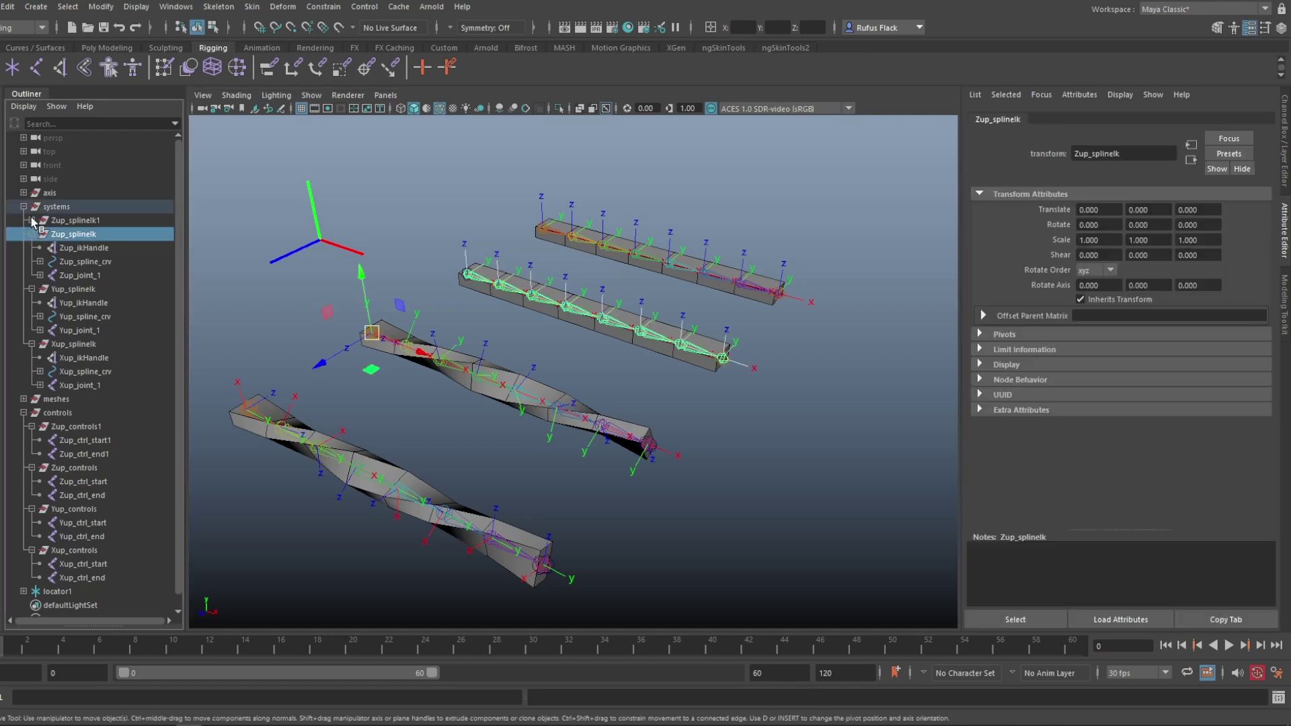
pyautogui.click(31, 220)
pyautogui.click(85, 220)
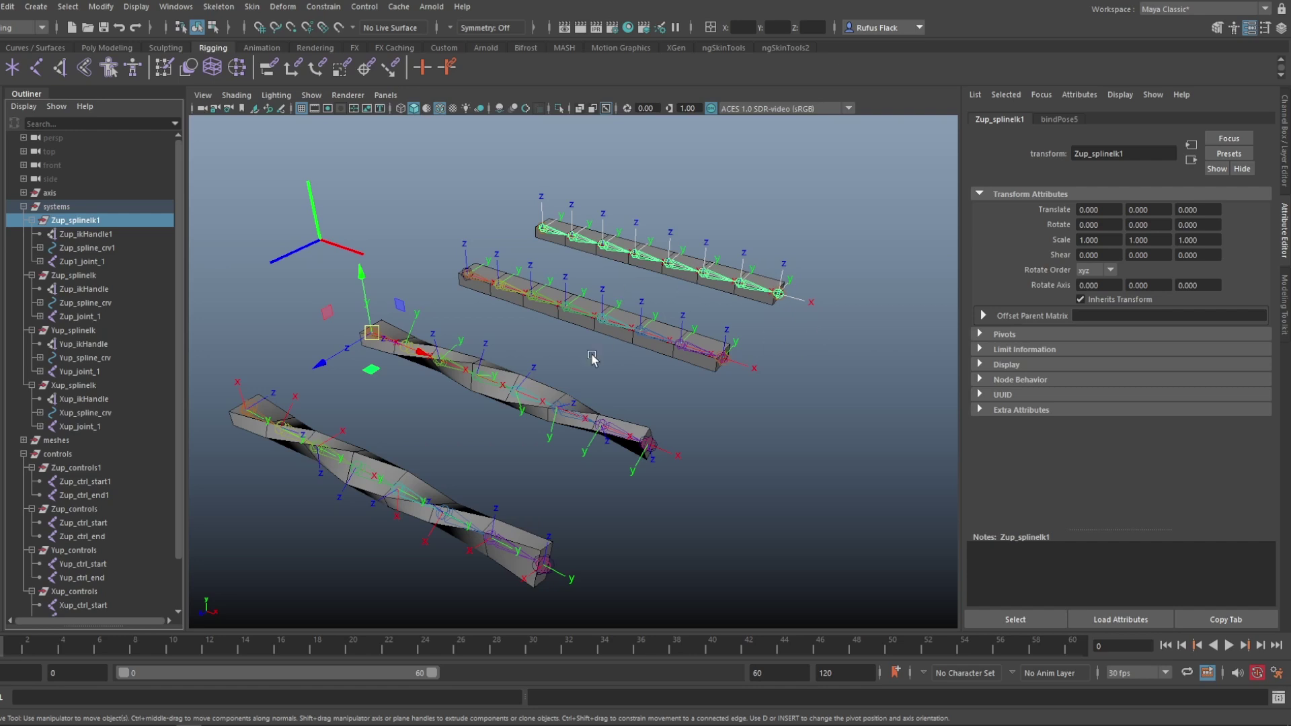
# - Turn on Zup_ikHandle's twist controls: Up Axis Positive Z, World Up Type Object Rotation Up (Start/End)
pyautogui.click(79, 276)
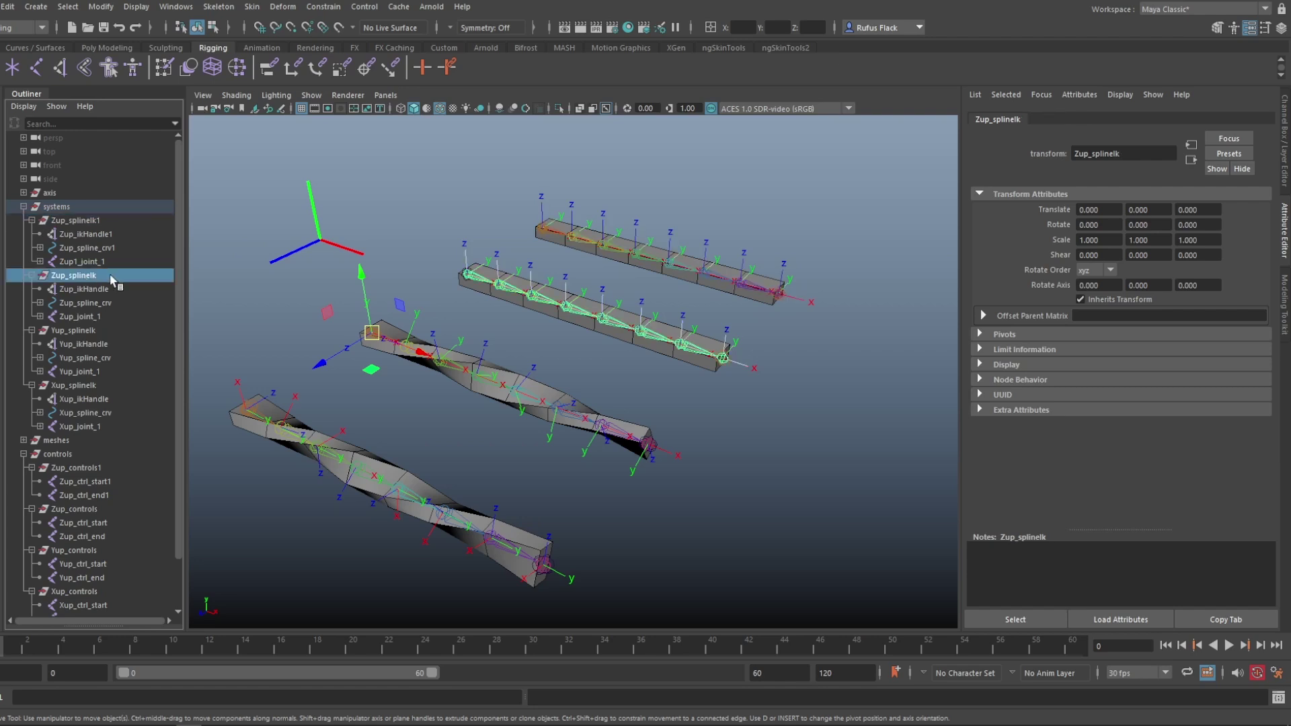
pyautogui.click(86, 289)
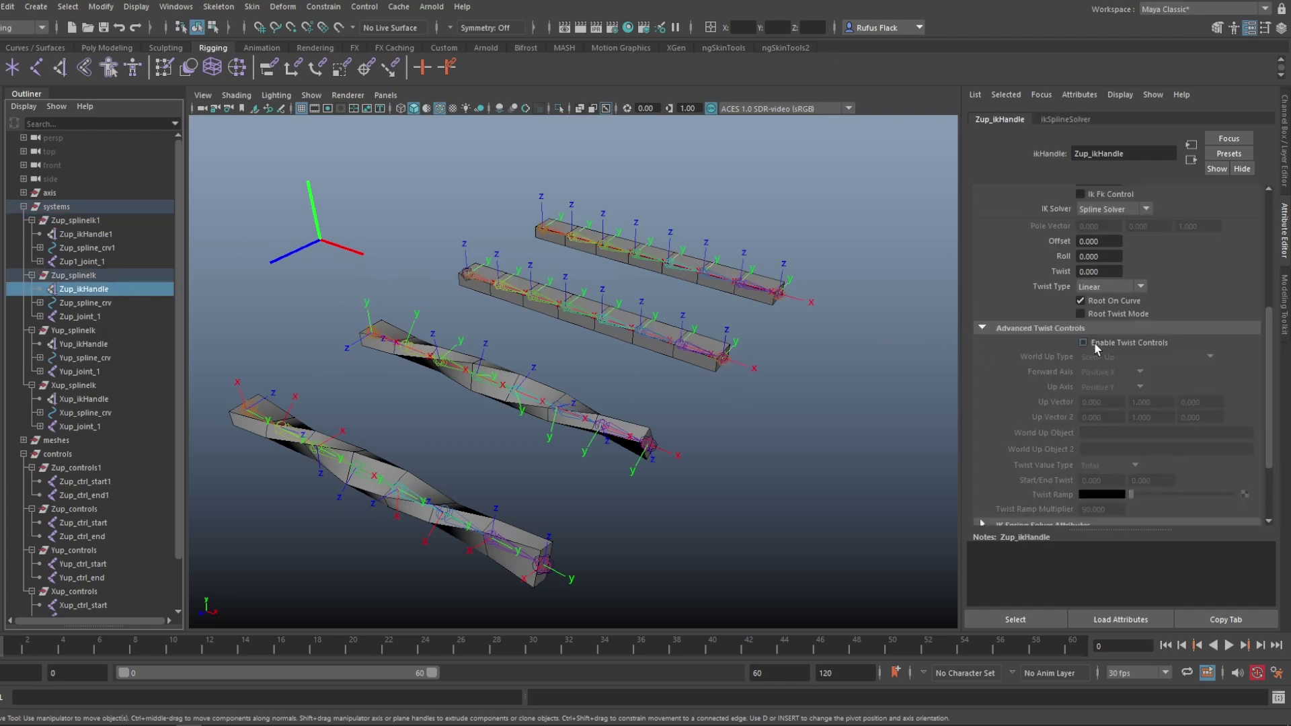
pyautogui.moveTo(674, 455)
pyautogui.keyDown('alt'); pyautogui.mouseDown(button='middle')
pyautogui.moveTo(659, 440)
pyautogui.moveTo(678, 452)
pyautogui.mouseUp(button='middle'); pyautogui.keyUp('alt')
pyautogui.click(1096, 388)
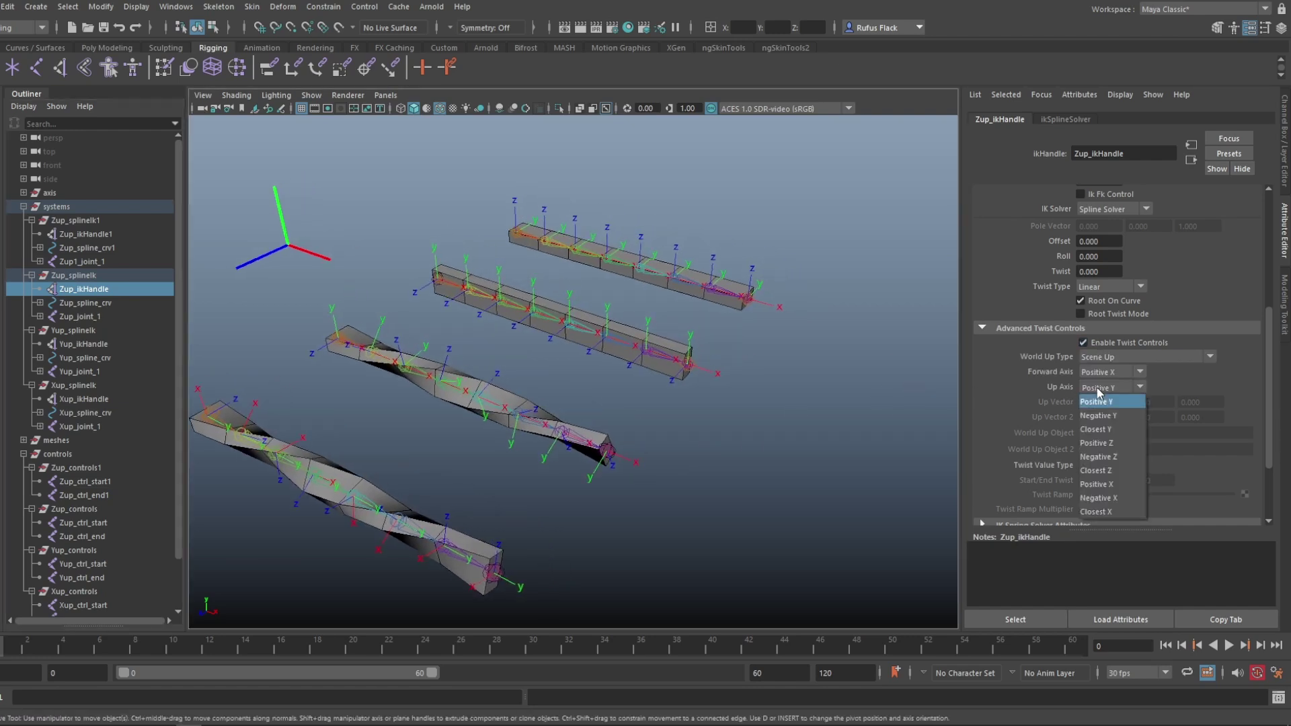
pyautogui.click(1104, 443)
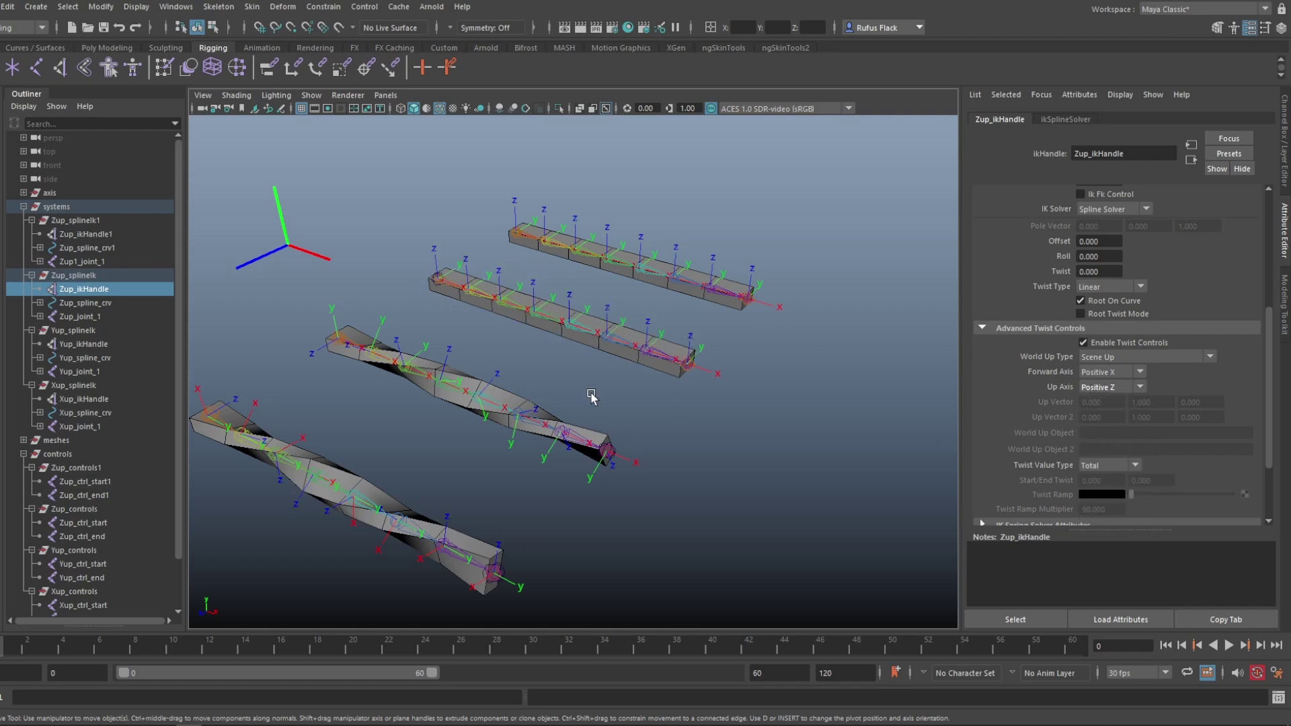
pyautogui.scroll(4, 611, 398)
pyautogui.scroll(-2, 685, 406)
pyautogui.click(1099, 359)
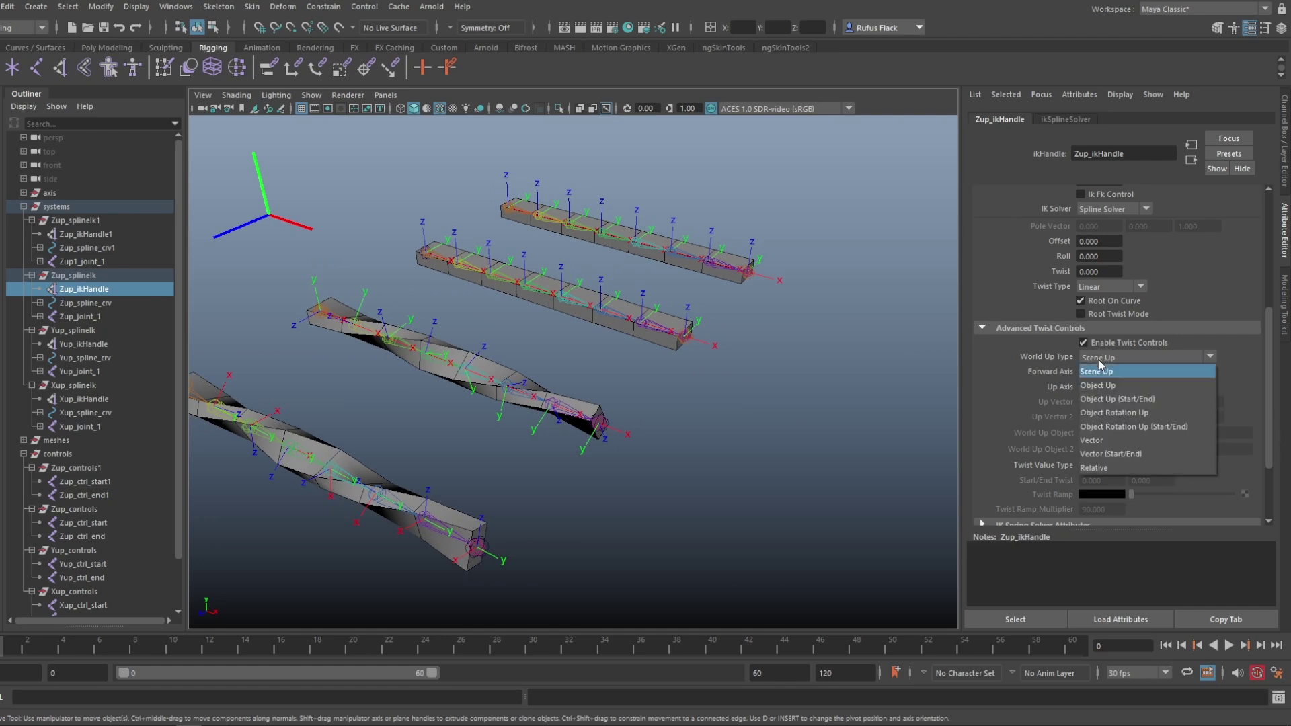
pyautogui.click(1112, 426)
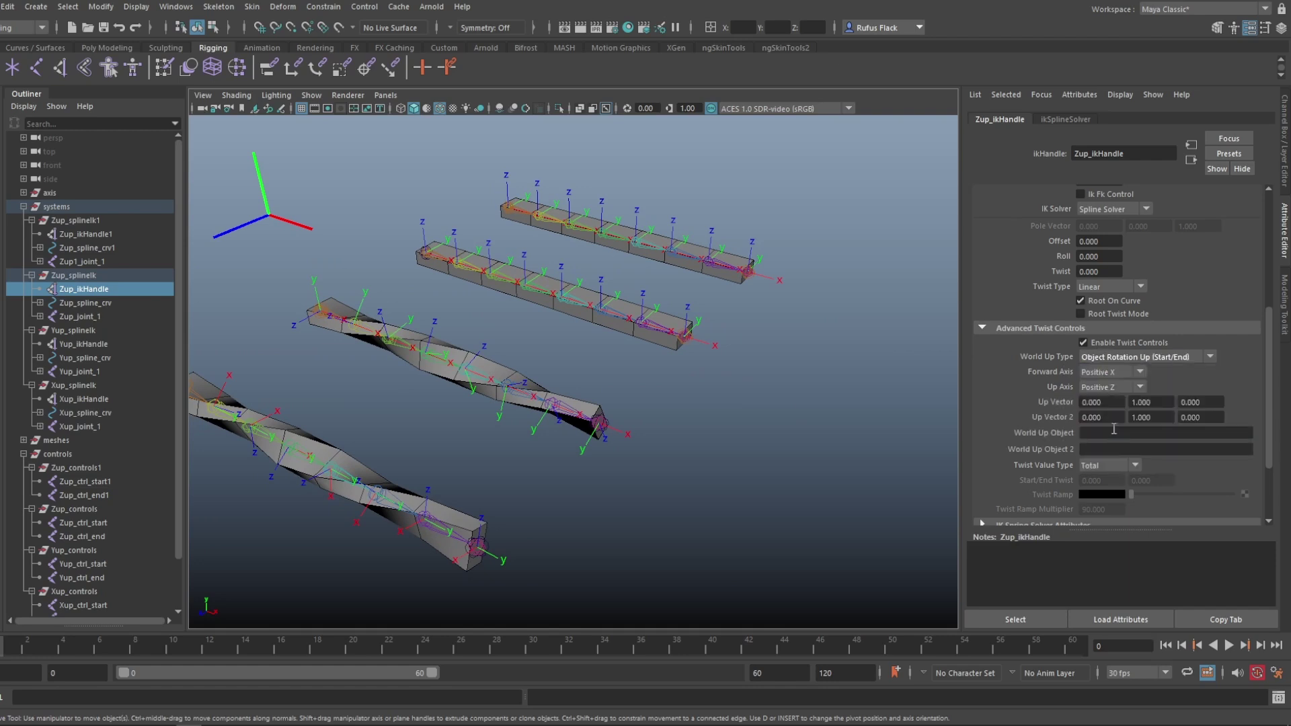
pyautogui.scroll(-2, 101, 410)
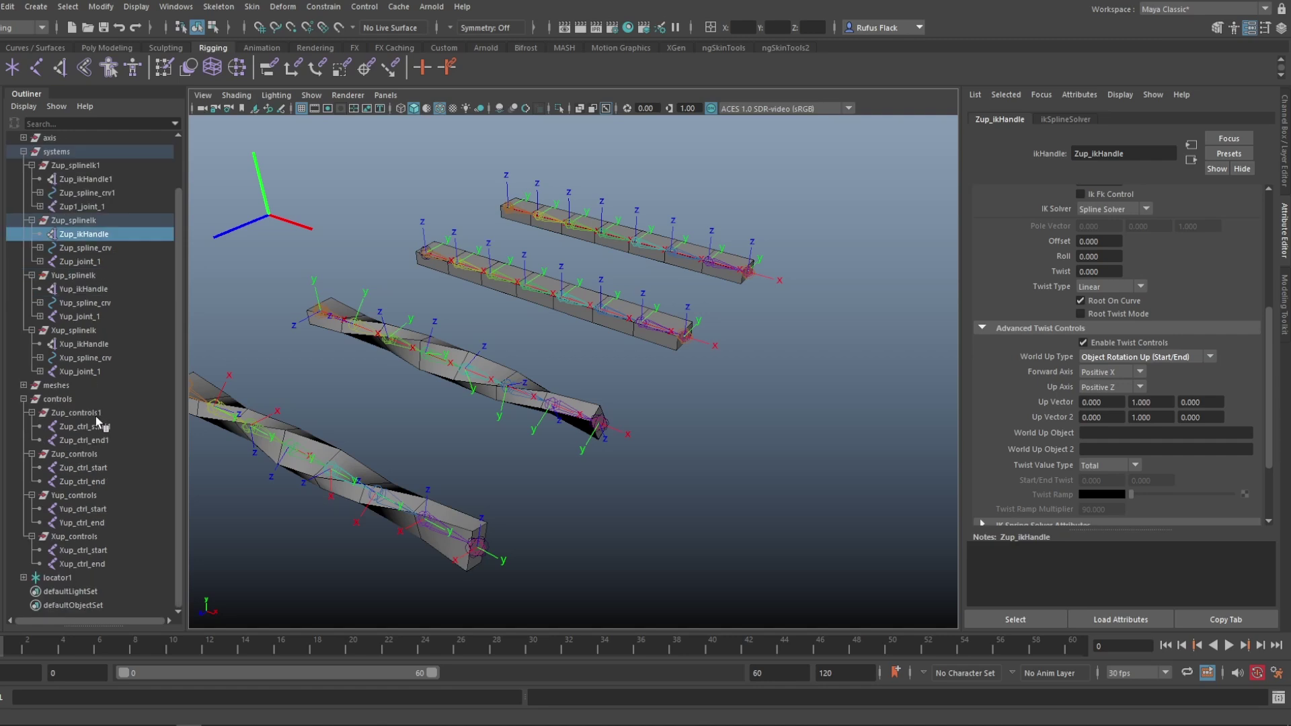
# - Copy Zup_ctrl_start's name and set it as Zup_ikHandle's World Up Object
pyautogui.click(92, 468)
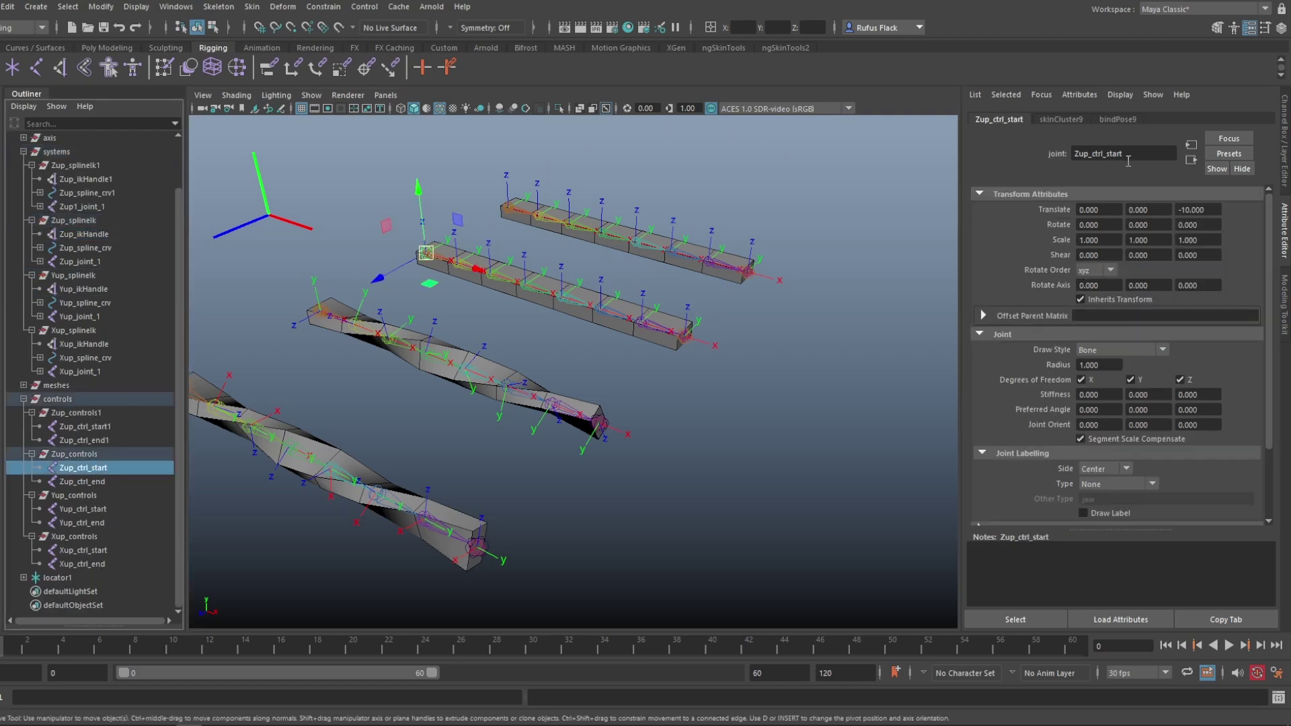
pyautogui.moveTo(1128, 161); pyautogui.dragTo(1036, 152)
pyautogui.hotkey('ctrl', 'c')
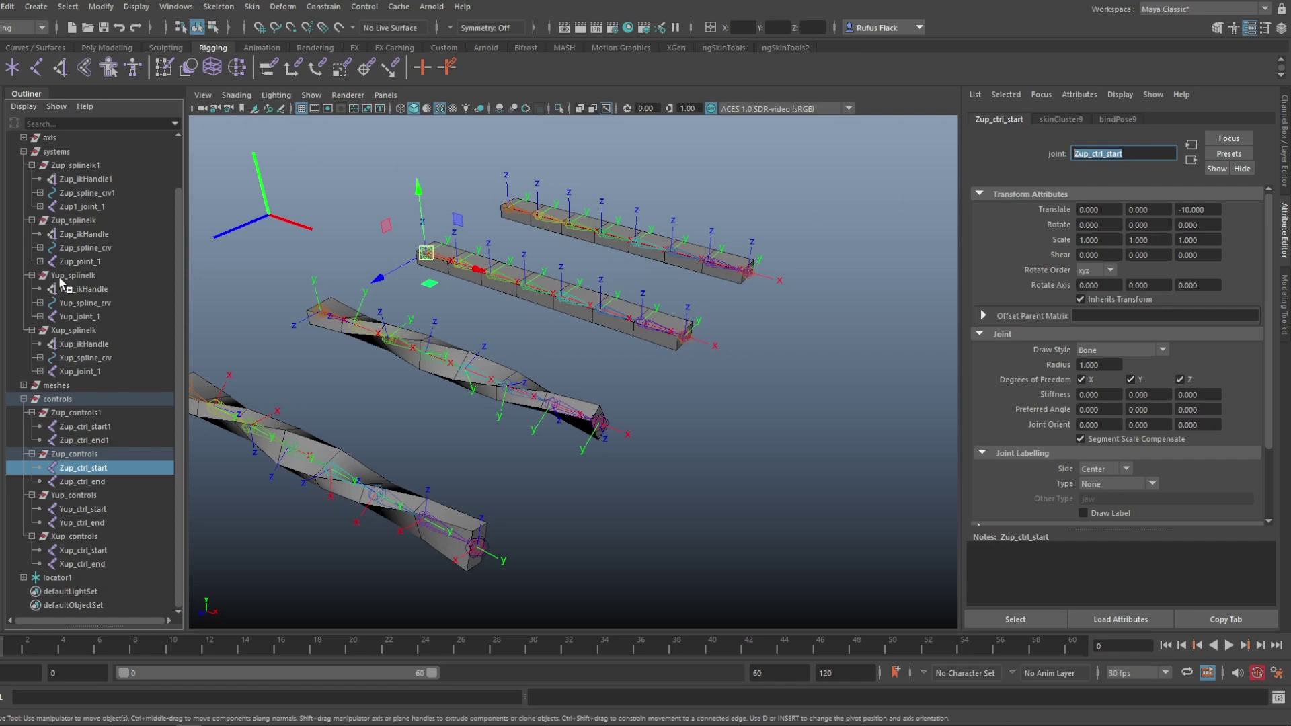
pyautogui.click(84, 234)
pyautogui.click(1094, 433)
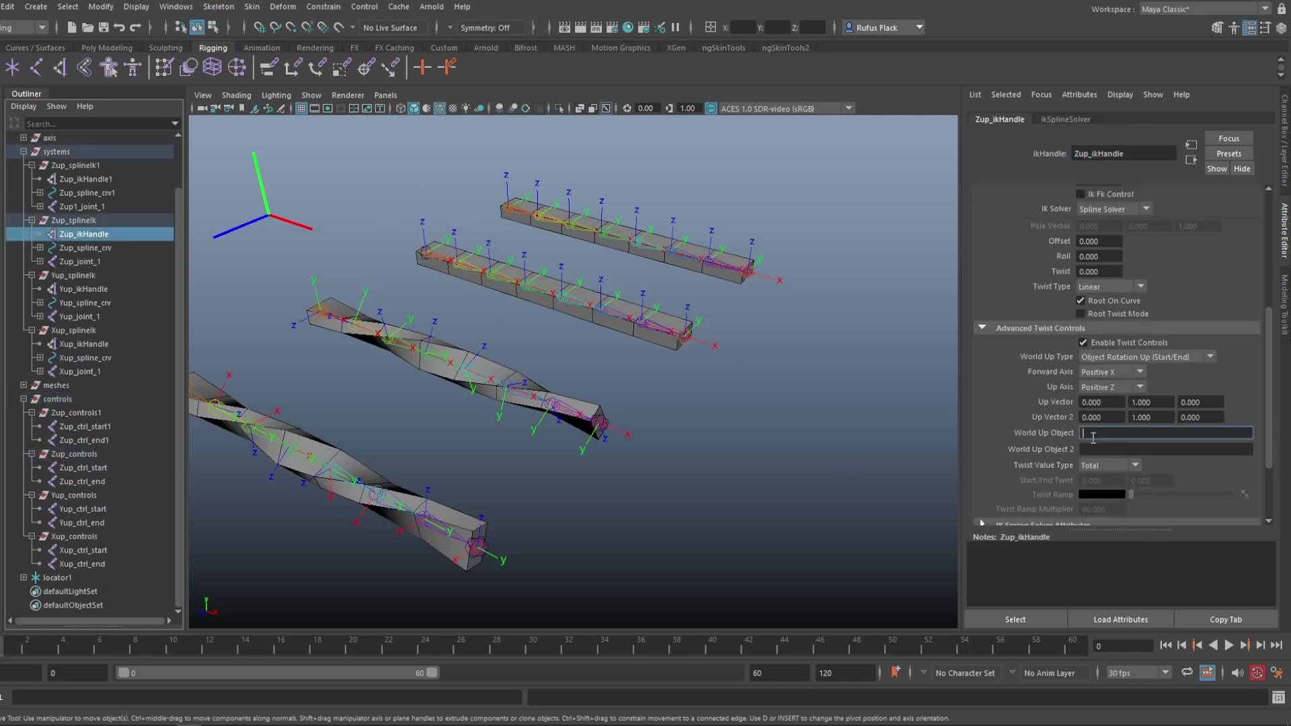
pyautogui.hotkey('ctrl', 'v')
pyautogui.press('Return')
# - Set Zup_ikHandle's World Up Object 2 to Zup_ctrl_end
pyautogui.click(1095, 450)
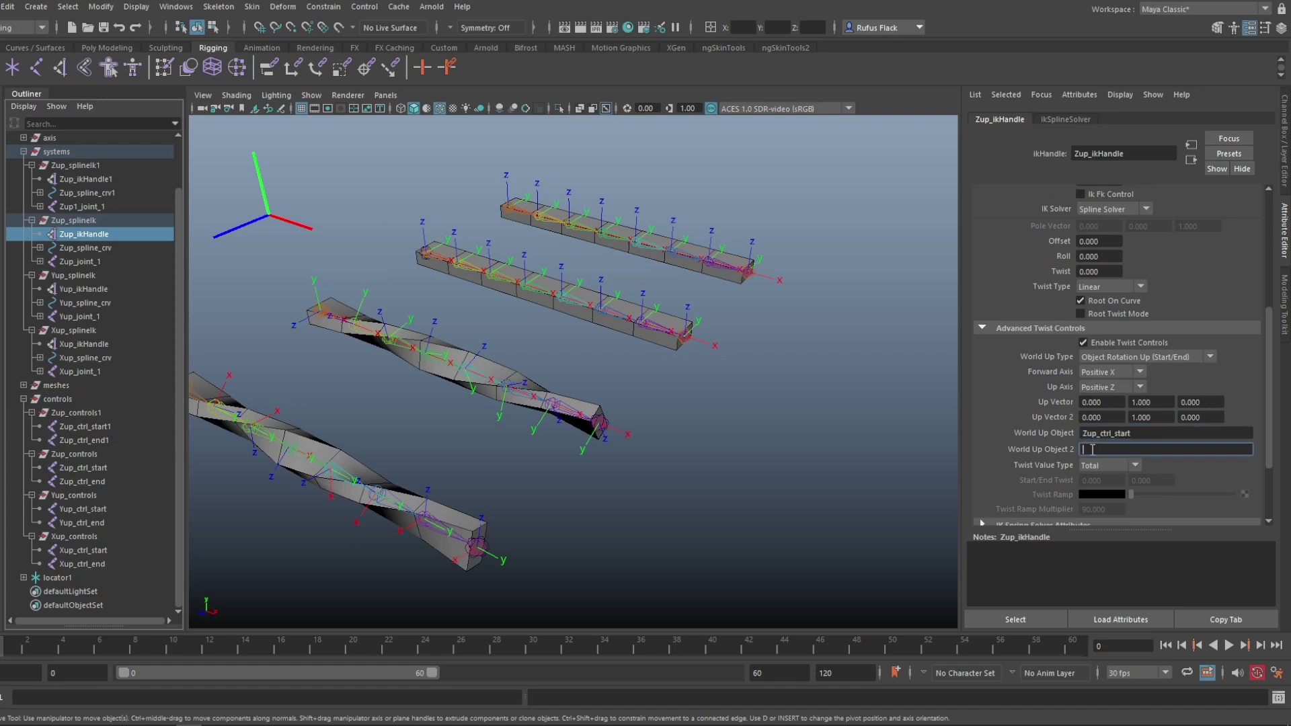
pyautogui.hotkey('ctrl', 'v')
pyautogui.press('BackSpace')
pyautogui.press('BackSpace')
pyautogui.press('BackSpace')
pyautogui.press('BackSpace')
pyautogui.press('BackSpace')
pyautogui.write('end')
pyautogui.press('Return')
pyautogui.moveTo(704, 394)
pyautogui.keyDown('alt'); pyautogui.mouseDown(button='middle')
pyautogui.moveTo(726, 426)
pyautogui.moveTo(692, 403)
pyautogui.moveTo(694, 388)
pyautogui.mouseUp(button='middle'); pyautogui.keyUp('alt')
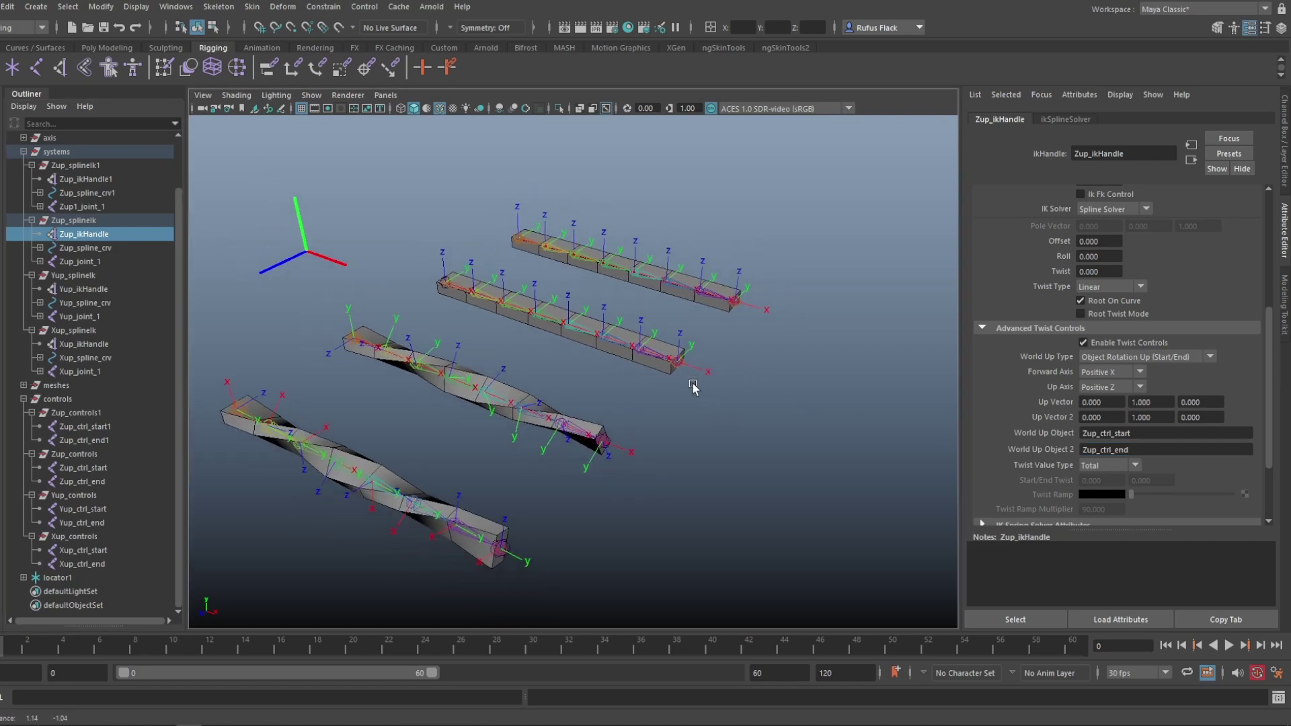
# - Rotate Zup_ctrl_end back and forth on X to twist and untwist the Zup chain
pyautogui.click(93, 483)
pyautogui.press('e')
pyautogui.keyDown('alt'); pyautogui.moveTo(642, 403); pyautogui.dragTo(684, 403, button='right'); pyautogui.keyUp('alt')
pyautogui.press('w')
pyautogui.moveTo(691, 361); pyautogui.dragTo(730, 269)
pyautogui.hotkey('ctrl', 'z')
pyautogui.press('e')
pyautogui.moveTo(660, 361); pyautogui.dragTo(693, 290)
pyautogui.moveTo(668, 374); pyautogui.dragTo(672, 344)
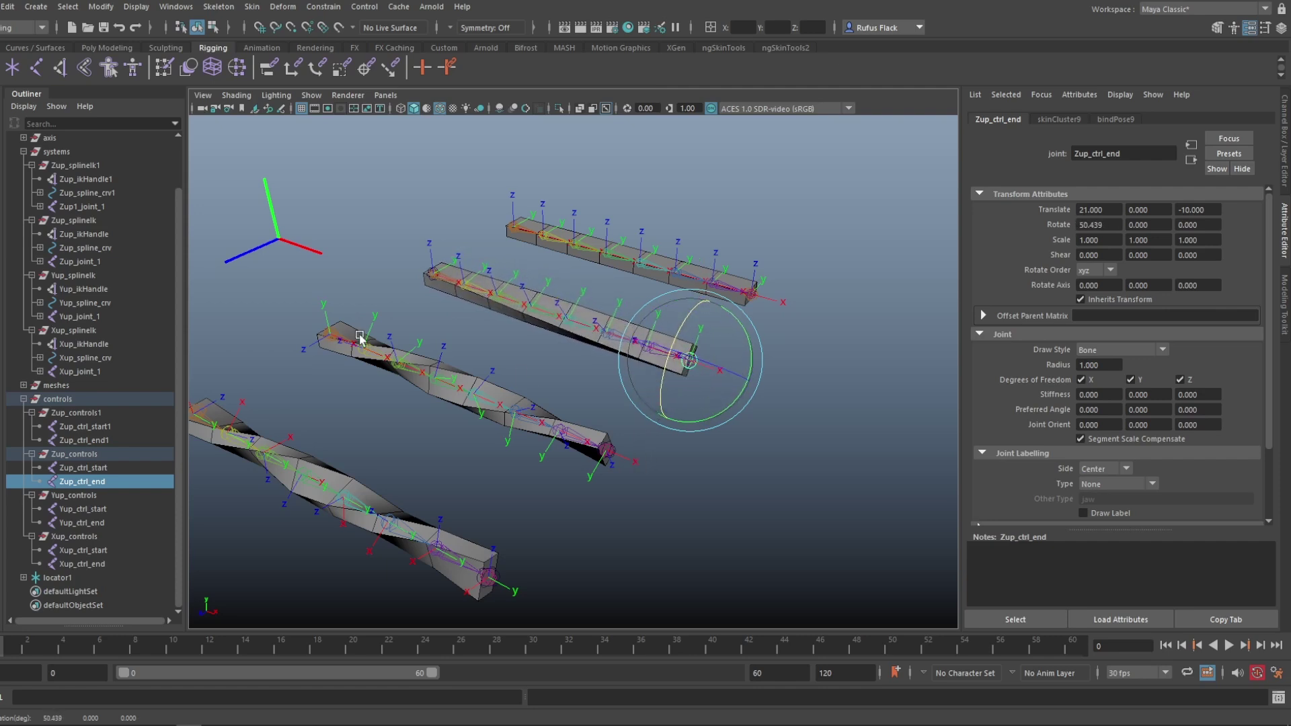
# - Check Zup_ikHandle's twist settings, then rotate Zup_ctrl_end to Rotate X -13.372
pyautogui.click(111, 234)
pyautogui.scroll(-2, 1157, 447)
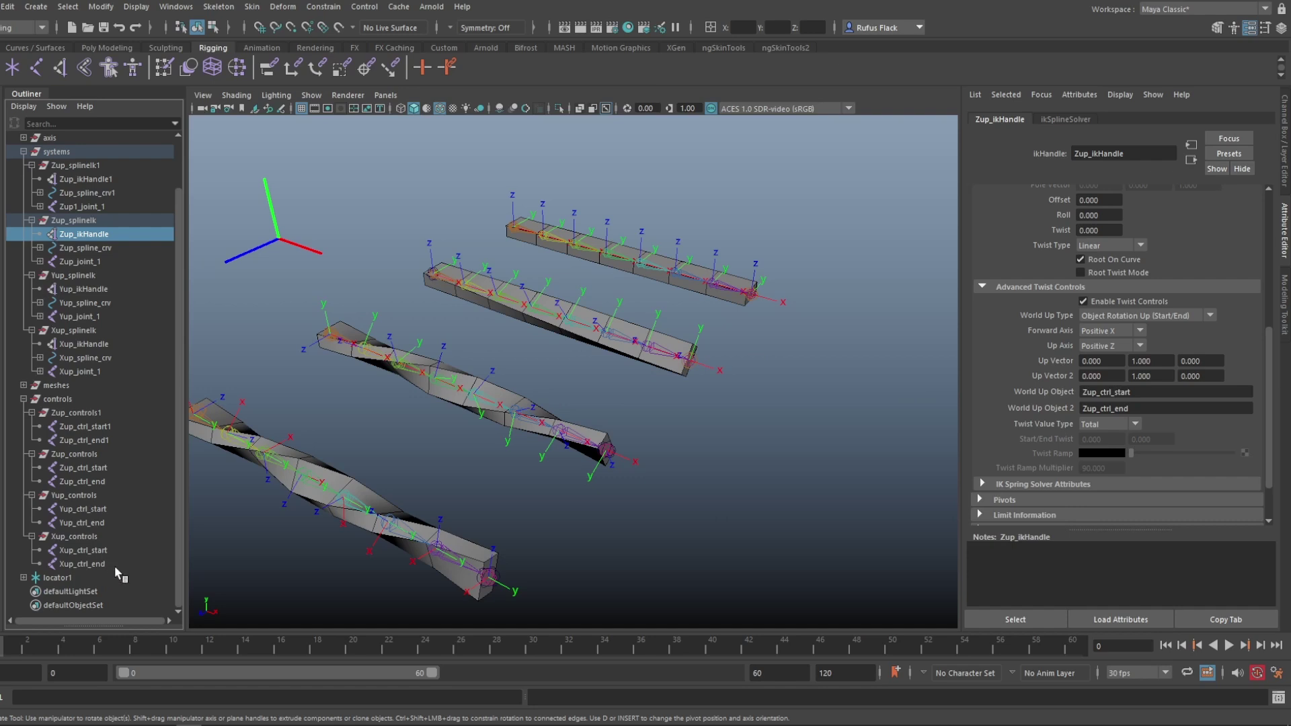
pyautogui.click(98, 482)
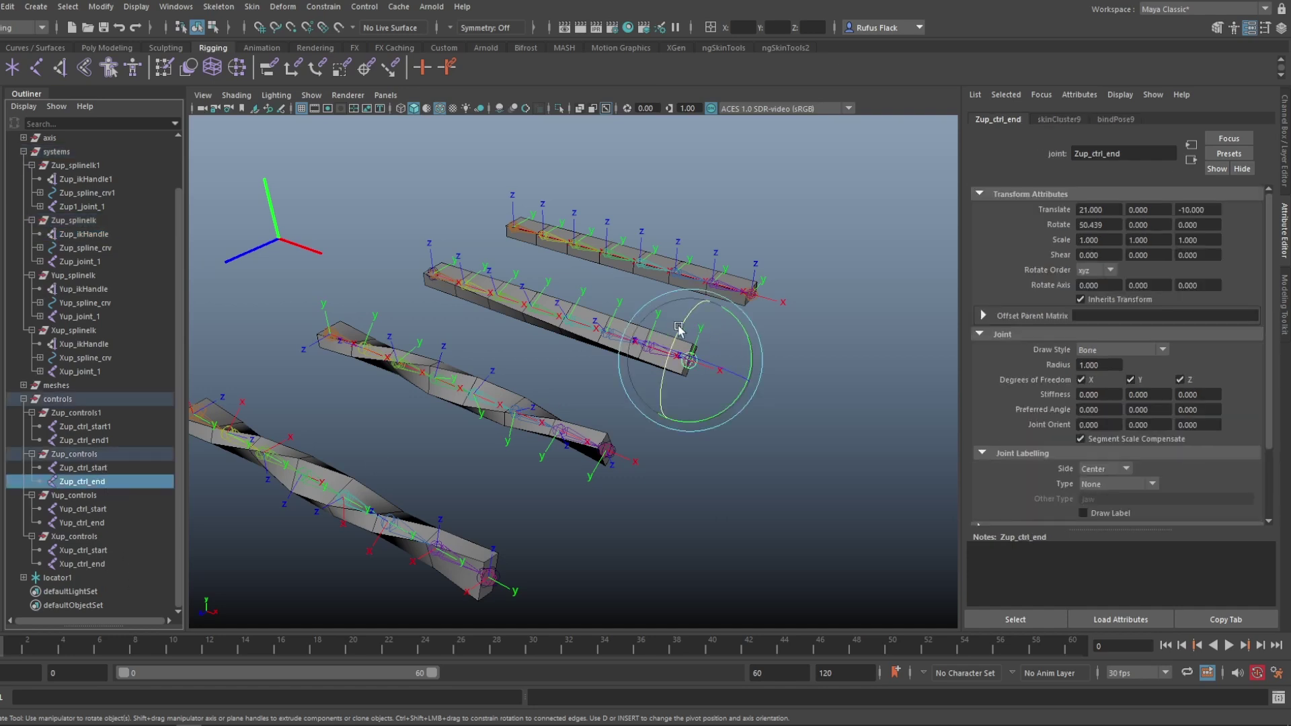
pyautogui.moveTo(678, 329)
pyautogui.mouseDown()
pyautogui.moveTo(684, 301)
pyautogui.moveTo(676, 336)
pyautogui.mouseUp()
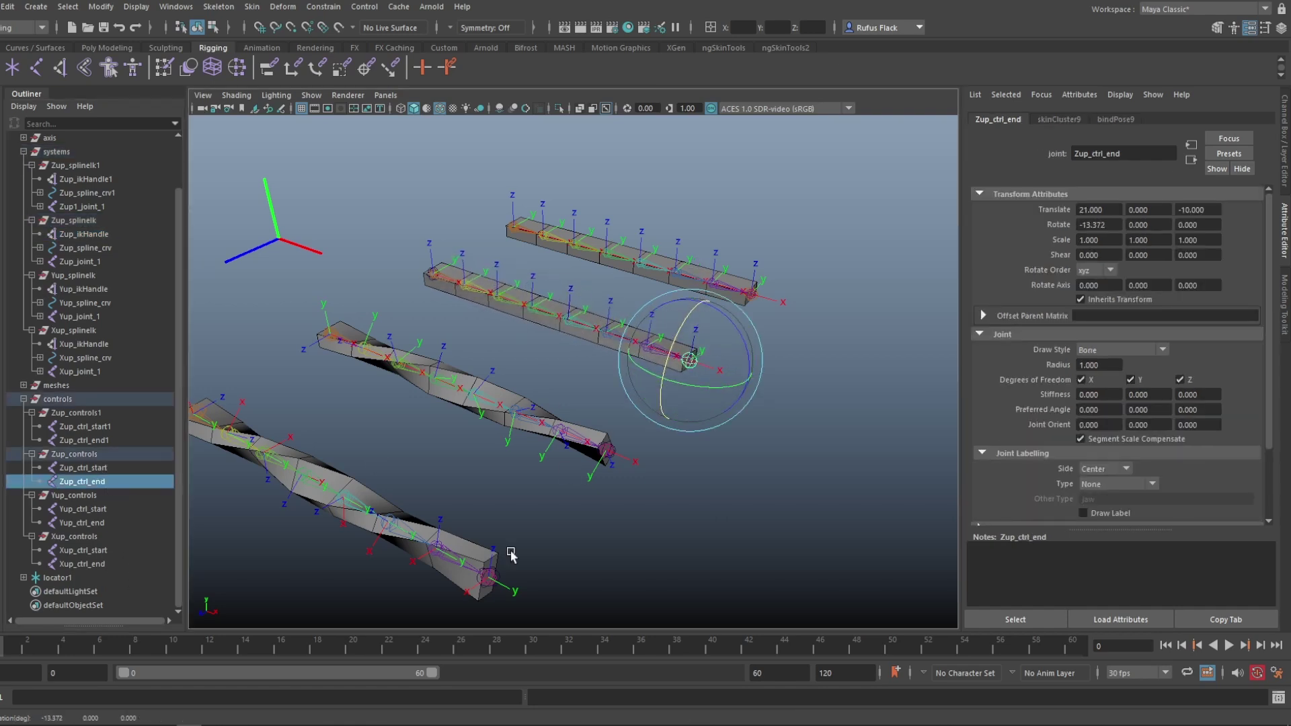
# - Enable Zup_ikHandle1's twist controls with Up Axis Positive Z and Object Rotation Up (Start/End)
pyautogui.click(108, 180)
pyautogui.keyDown('alt'); pyautogui.moveTo(513, 276); pyautogui.dragTo(527, 306); pyautogui.keyUp('alt')
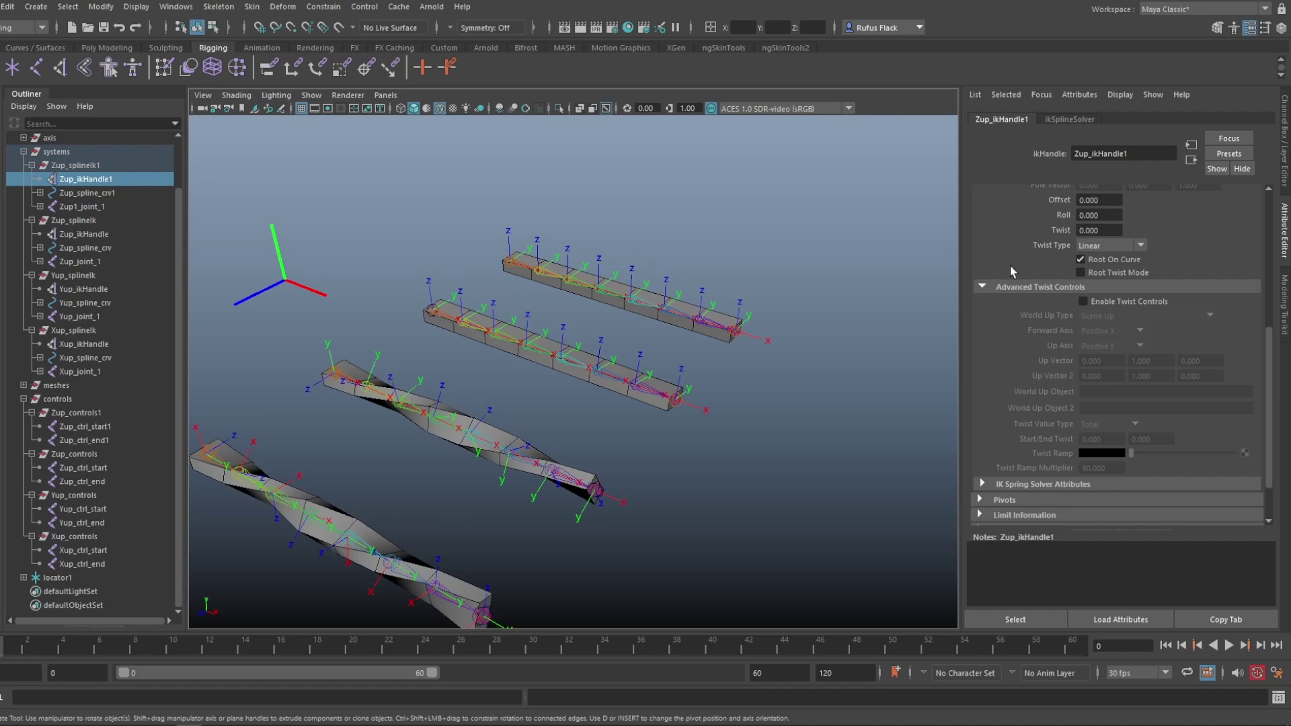
pyautogui.click(1083, 301)
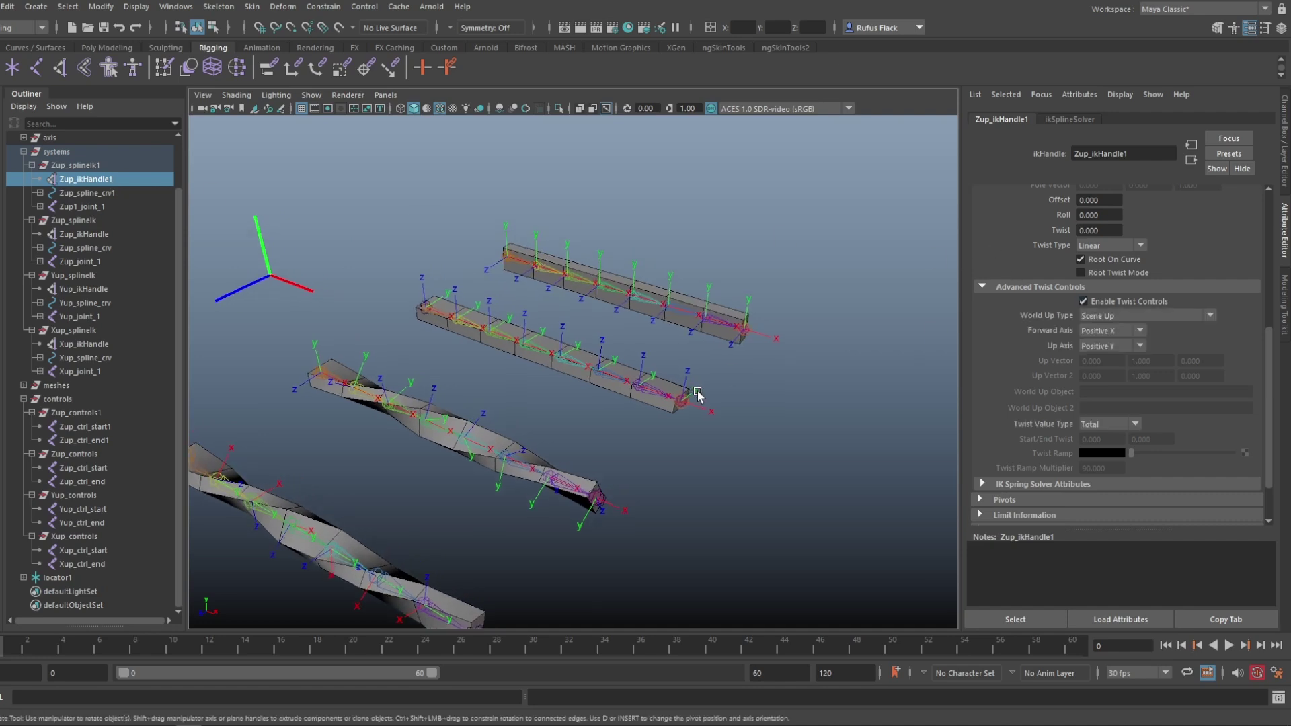
pyautogui.click(1095, 348)
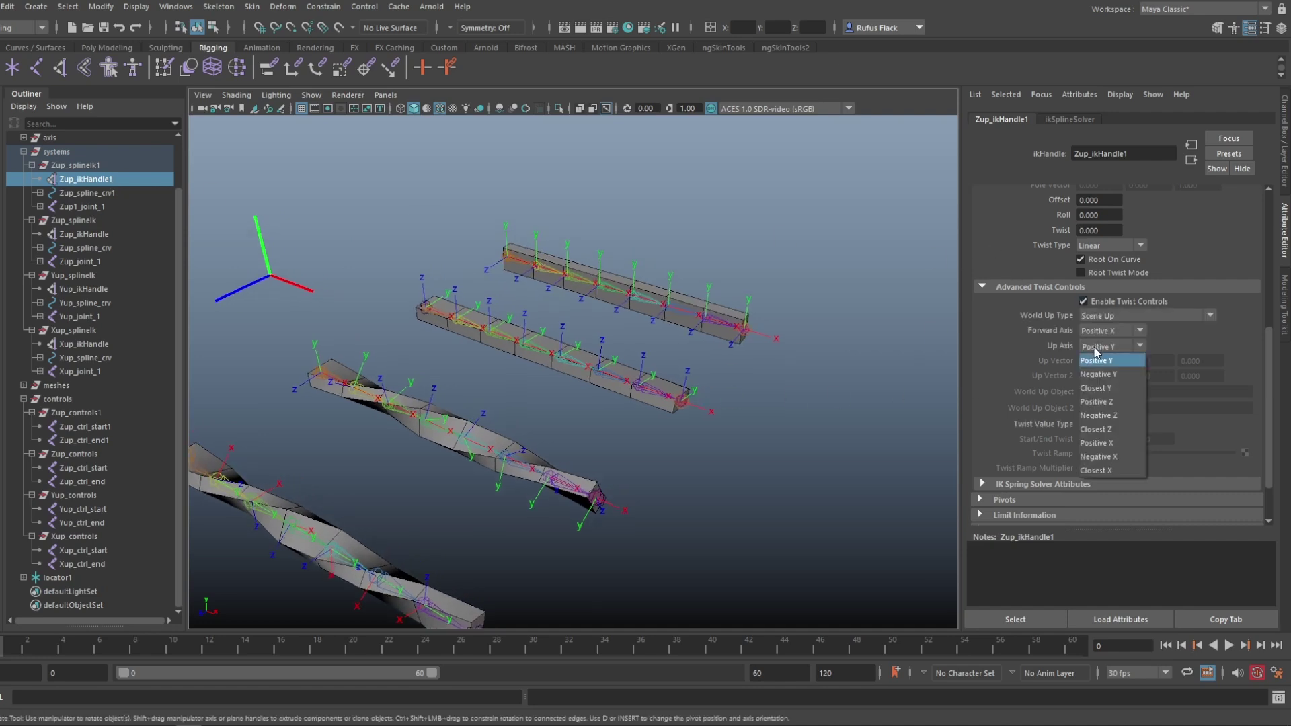
pyautogui.click(1103, 404)
pyautogui.keyDown('alt'); pyautogui.moveTo(795, 368); pyautogui.dragTo(787, 399); pyautogui.keyUp('alt')
pyautogui.click(1140, 314)
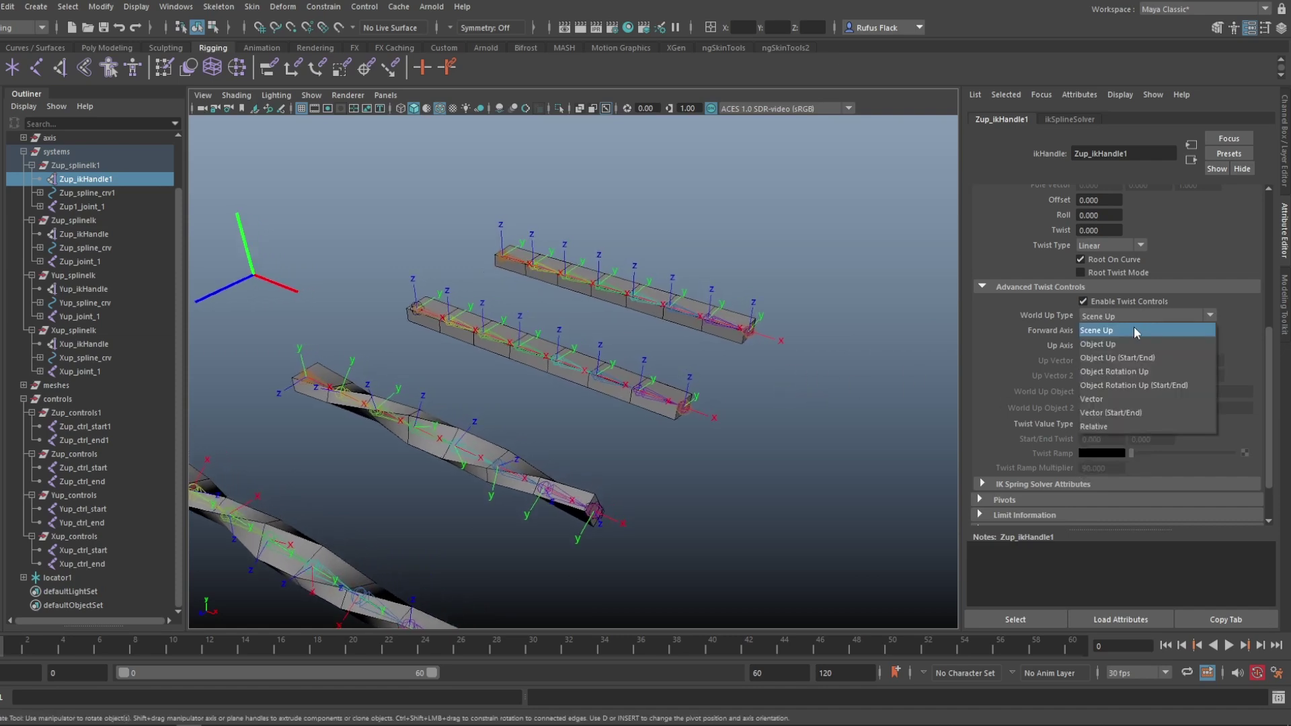
pyautogui.click(1133, 387)
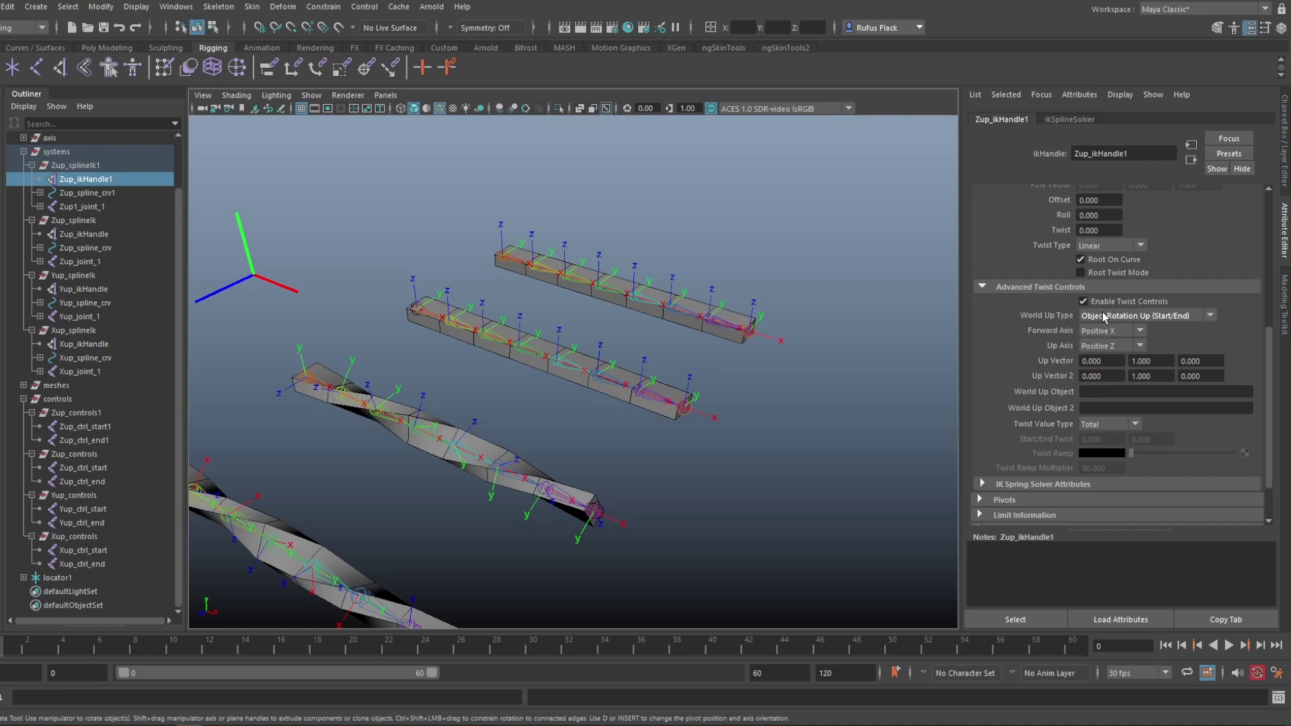
# - Set Zup_ctrl_start1 as Zup_ikHandle1's World Up Object
pyautogui.click(75, 431)
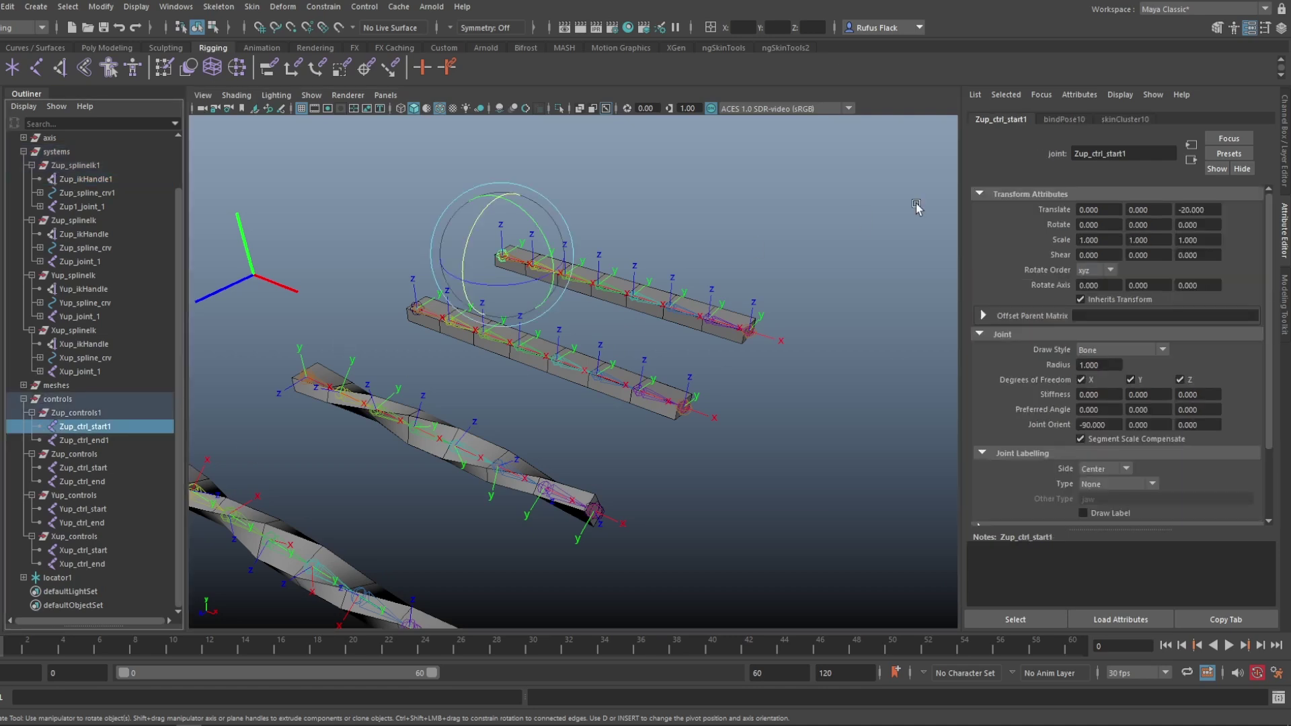
pyautogui.doubleClick(1089, 153)
pyautogui.hotkey('ctrl', 'c')
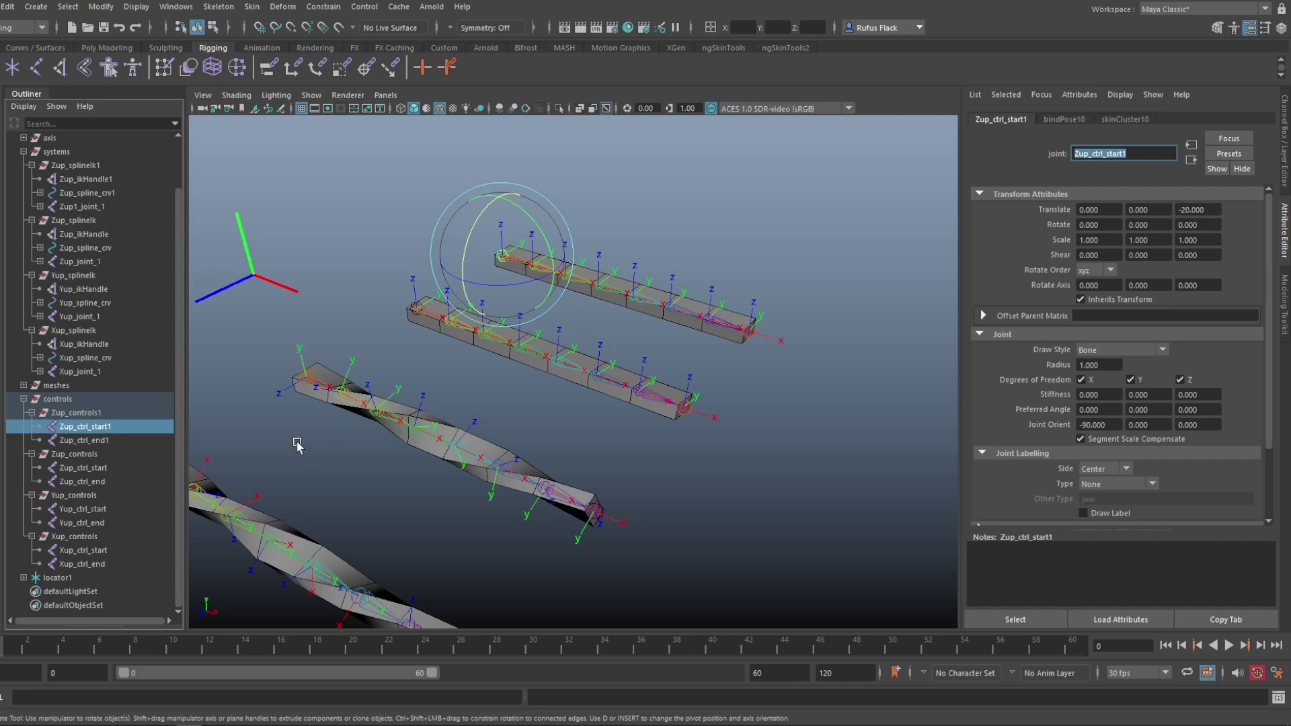
pyautogui.click(86, 177)
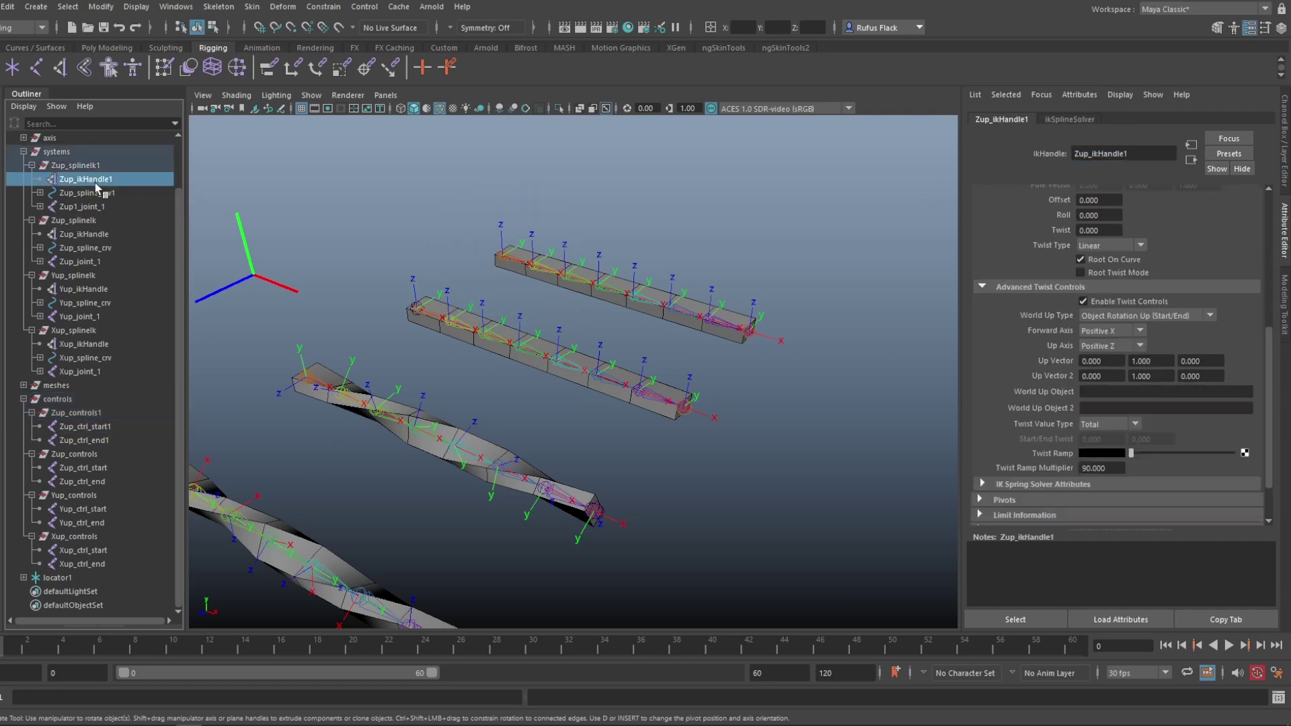
pyautogui.click(1103, 393)
pyautogui.hotkey('ctrl', 'v')
pyautogui.press('Return')
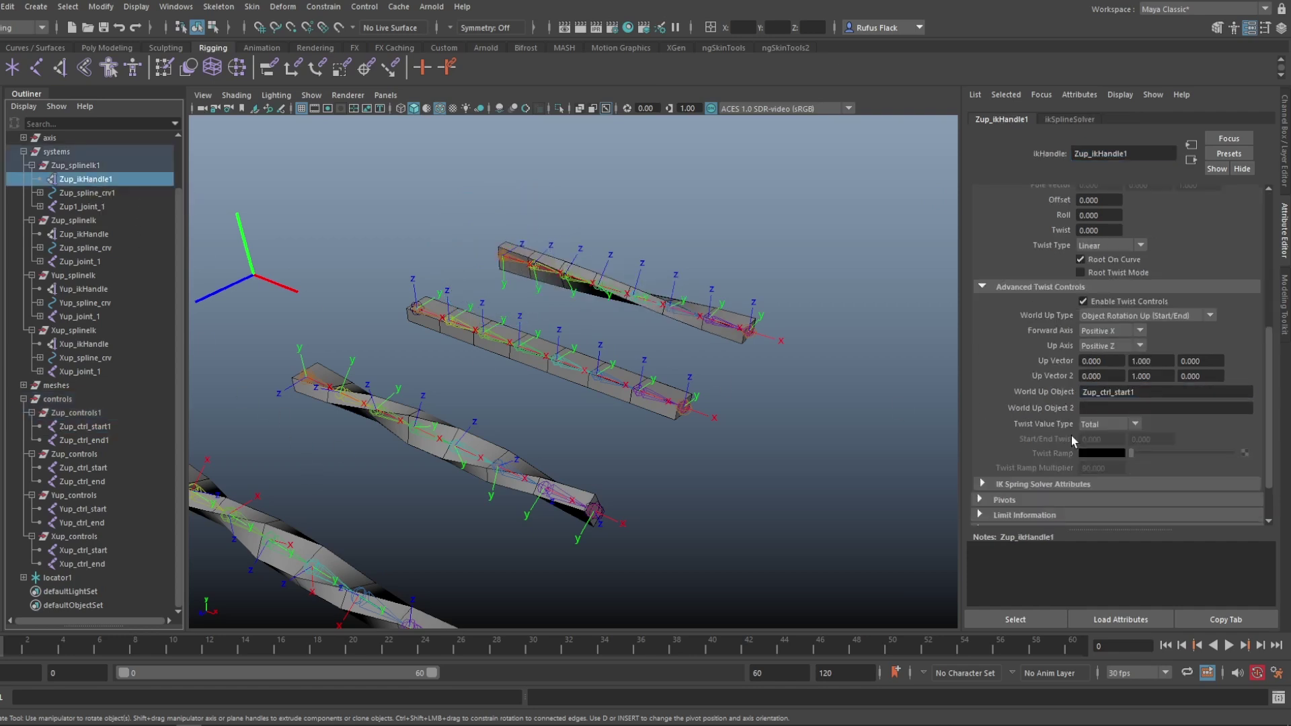
# - Set Zup_ctrl_end1 as Zup_ikHandle1's World Up Object 2
pyautogui.click(1099, 409)
pyautogui.hotkey('ctrl', 'v')
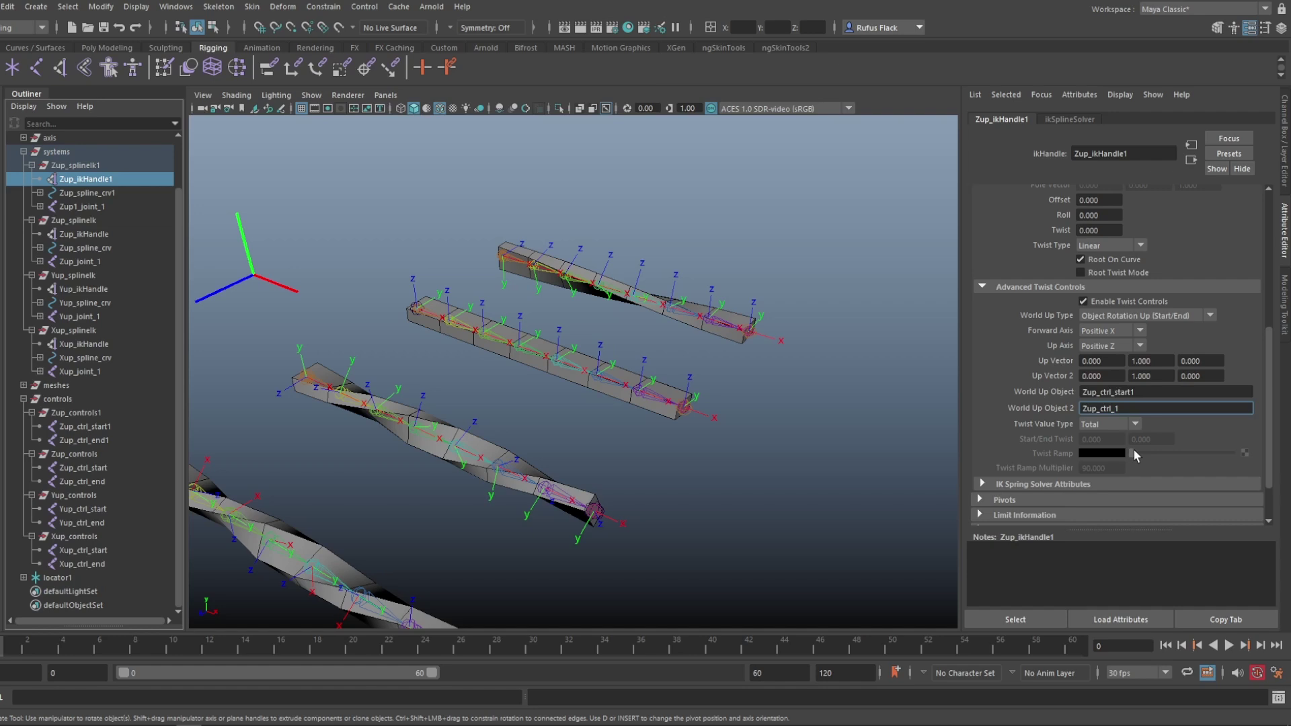
pyautogui.write('end')
pyautogui.press('Return')
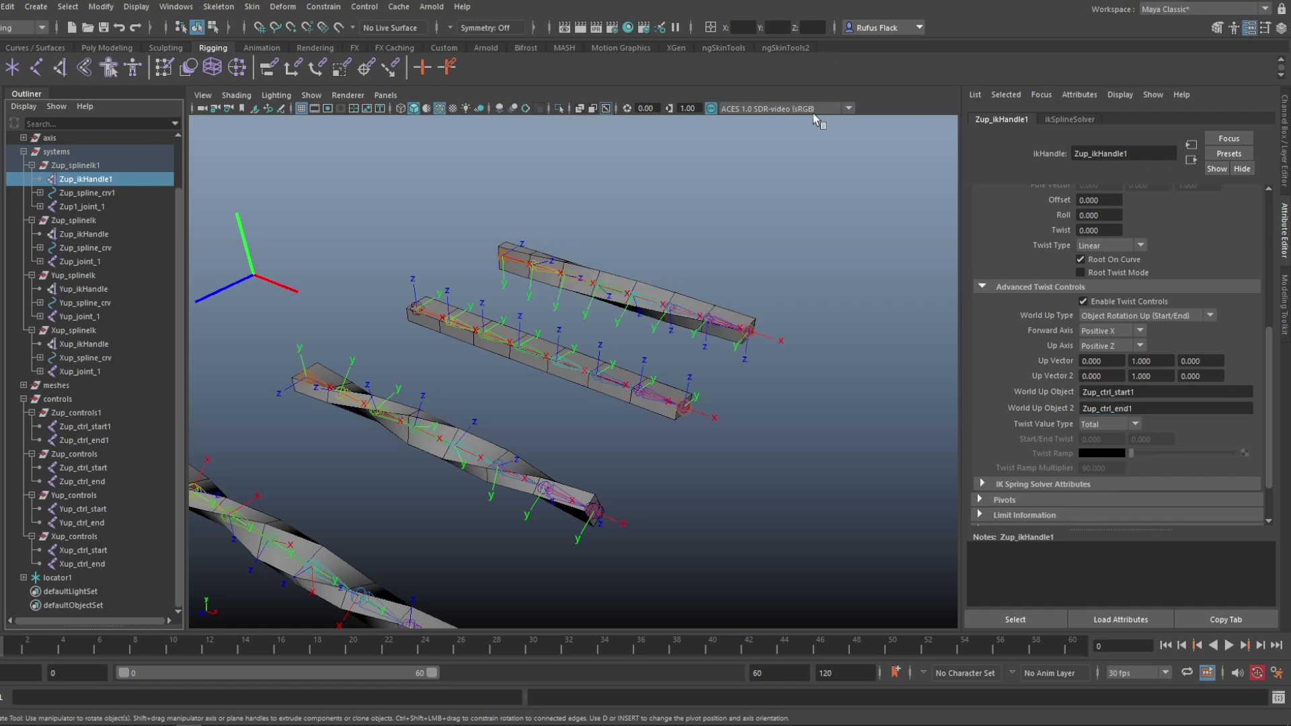
pyautogui.keyDown('alt'); pyautogui.moveTo(445, 324); pyautogui.dragTo(473, 333); pyautogui.keyUp('alt')
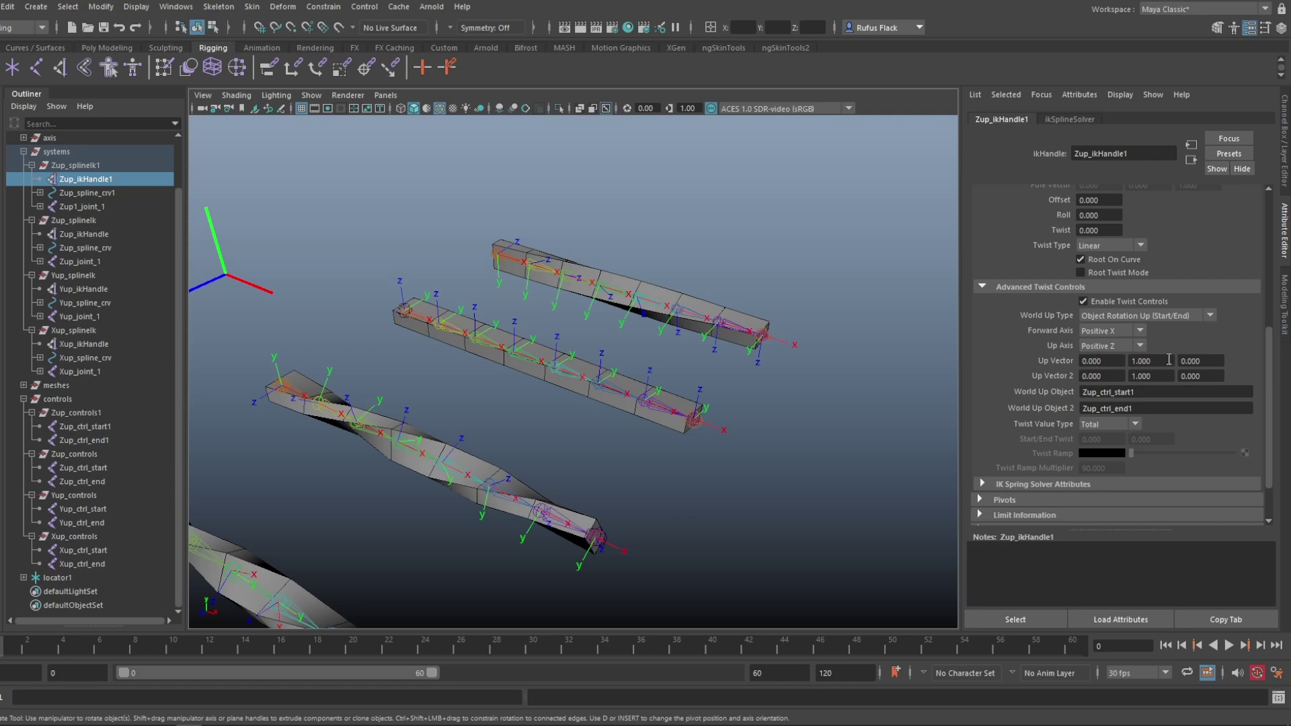
# - Select Zup_ctrl_start1 with the Move tool to view its Translate Z -20 and Joint Orient X -90
pyautogui.click(101, 429)
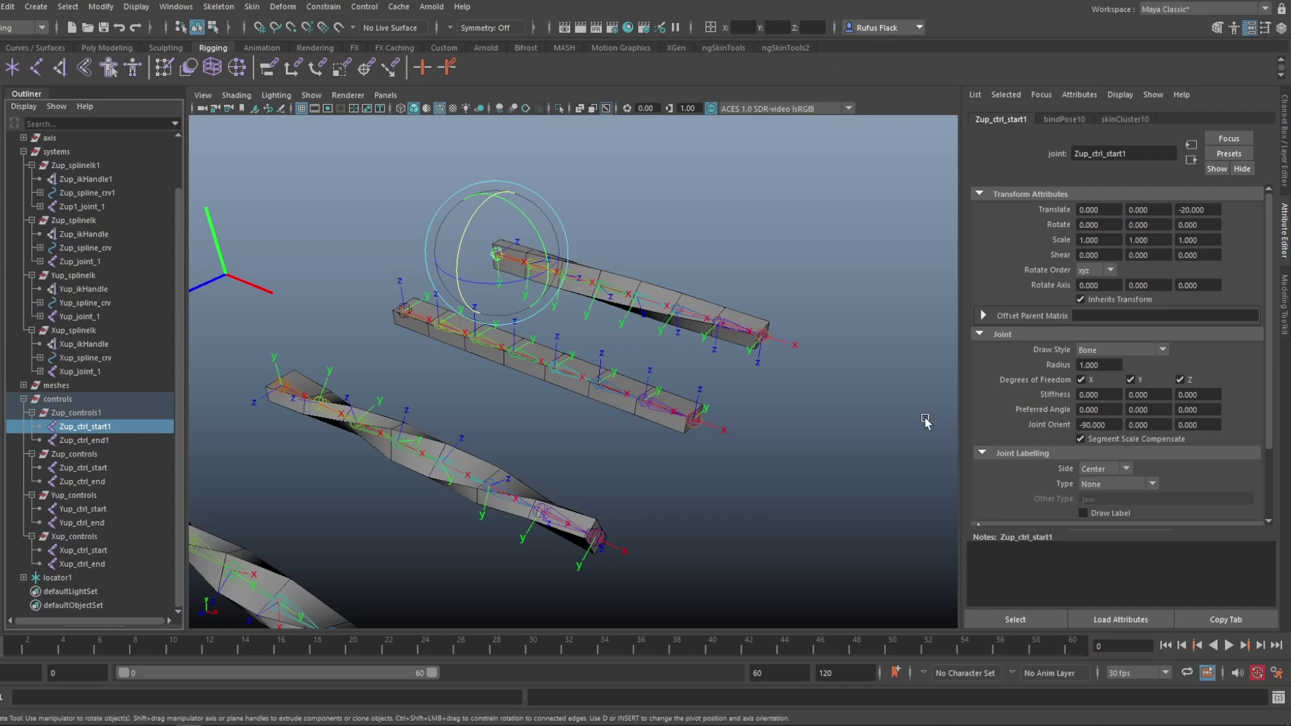
pyautogui.press('w')
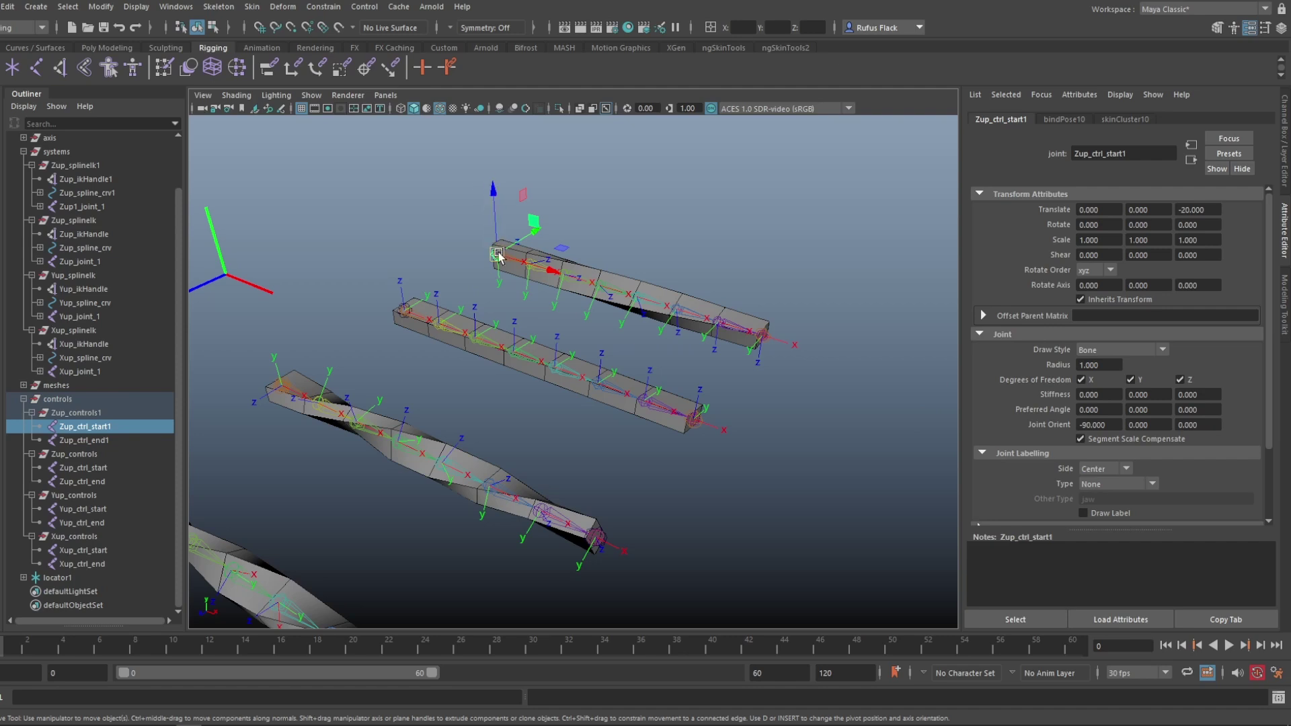
# - Set Zup_ikHandle1's Up Vector to 0, 0, 1
pyautogui.click(89, 179)
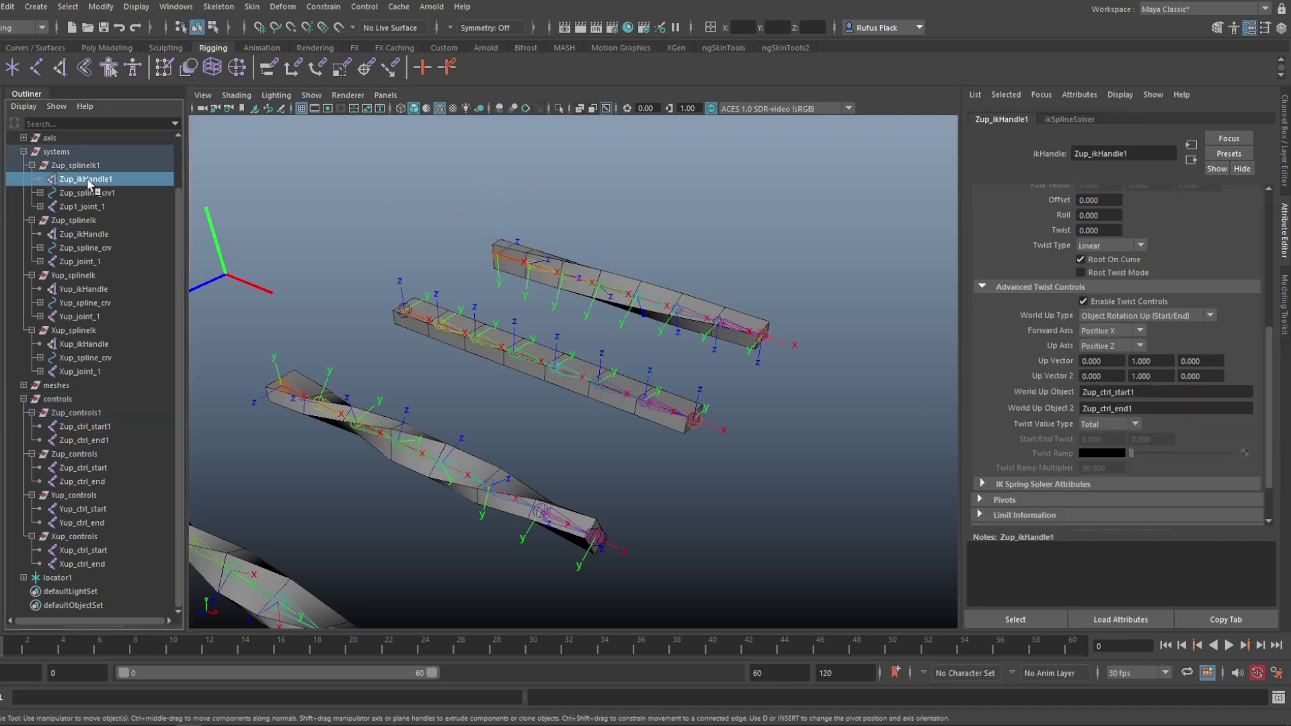
pyautogui.click(1141, 361)
pyautogui.write('0')
pyautogui.press('Return')
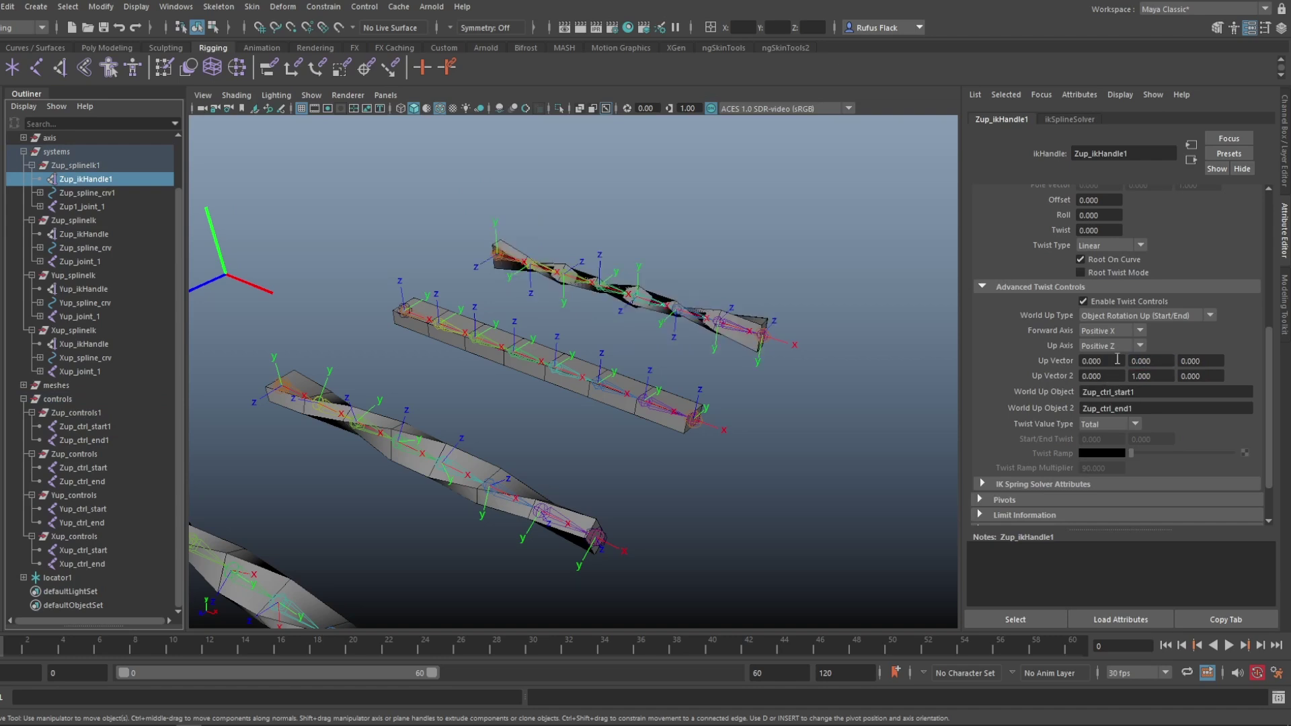
pyautogui.click(1198, 364)
pyautogui.write('1')
pyautogui.press('Return')
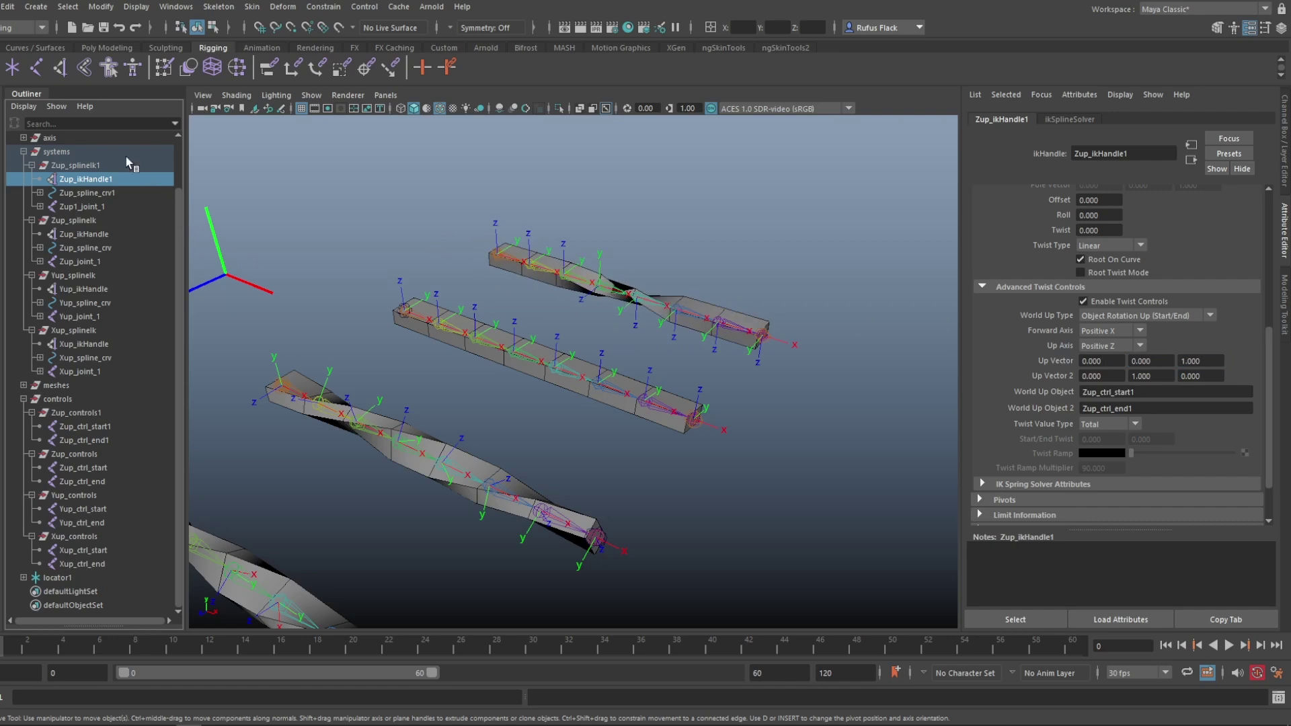
# - Change Zup_ikHandle1's Up Vector 2 Y to -1, straightening the top chain
pyautogui.click(100, 443)
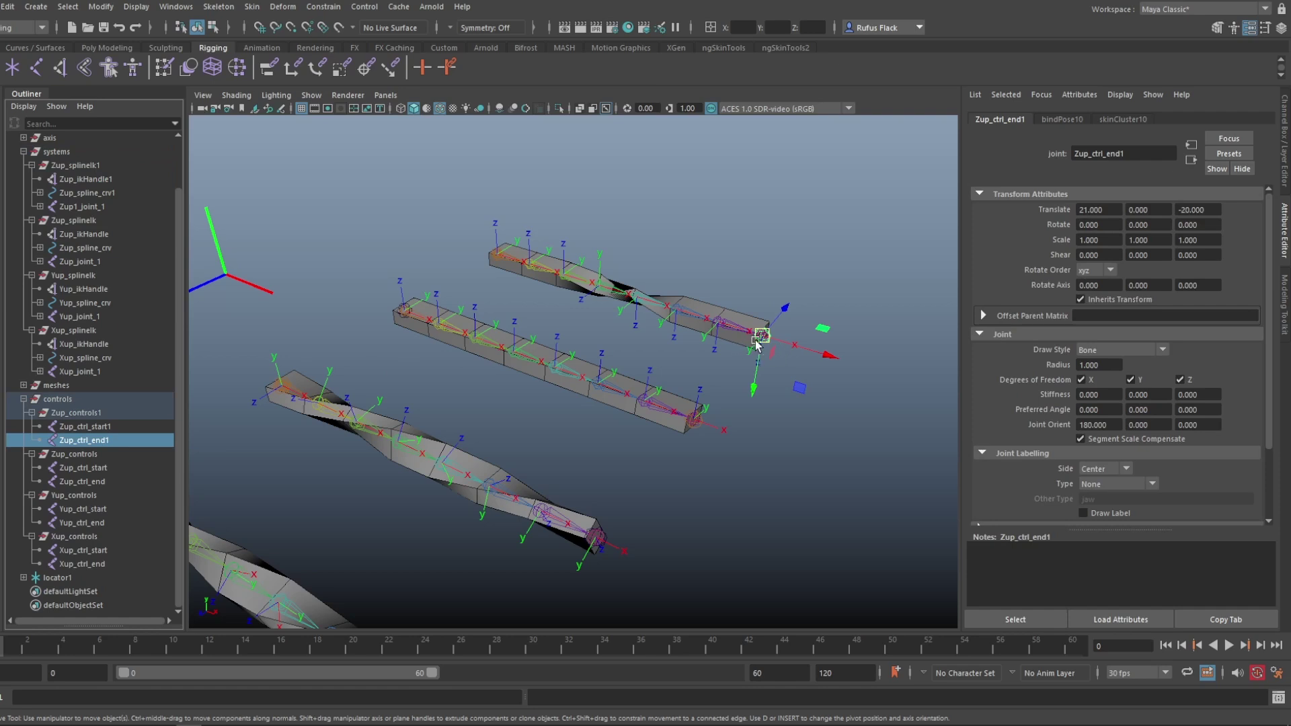
pyautogui.keyDown('alt'); pyautogui.moveTo(760, 330); pyautogui.dragTo(676, 404); pyautogui.keyUp('alt')
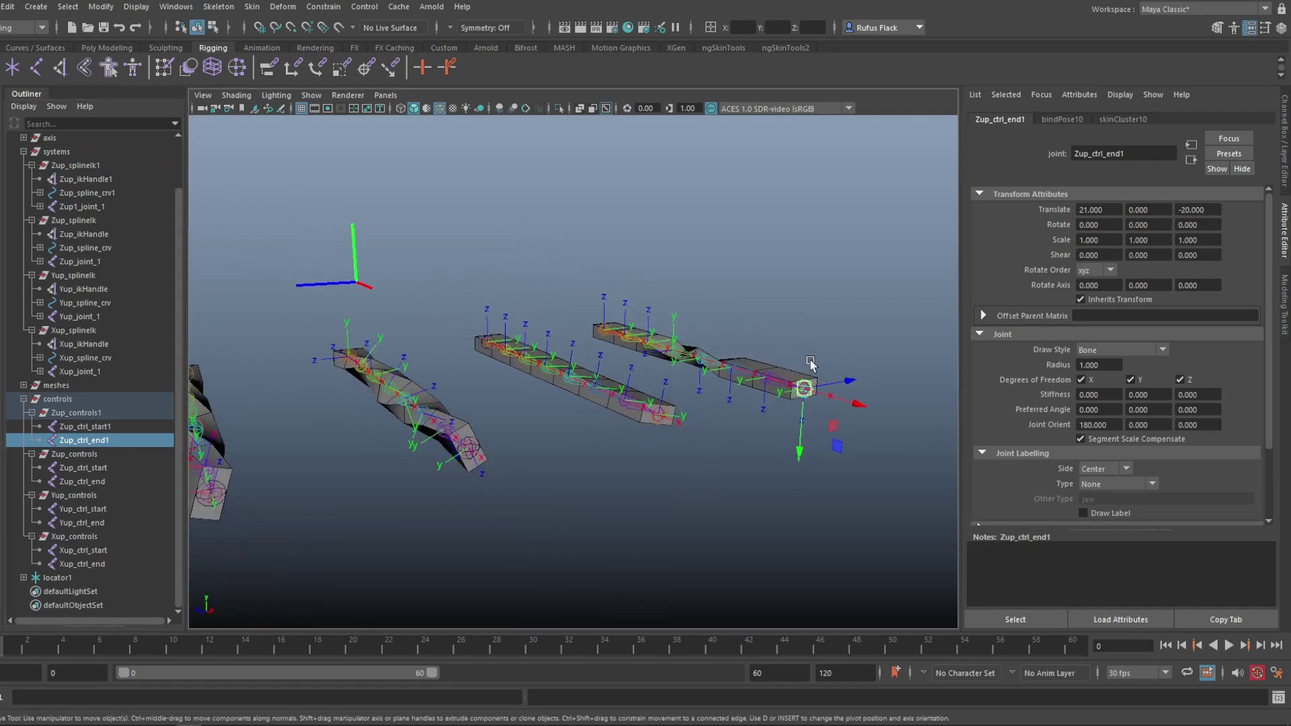
pyautogui.moveTo(738, 403)
pyautogui.keyDown('alt'); pyautogui.mouseDown()
pyautogui.moveTo(708, 406)
pyautogui.moveTo(741, 418)
pyautogui.mouseUp(); pyautogui.keyUp('alt')
pyautogui.click(89, 178)
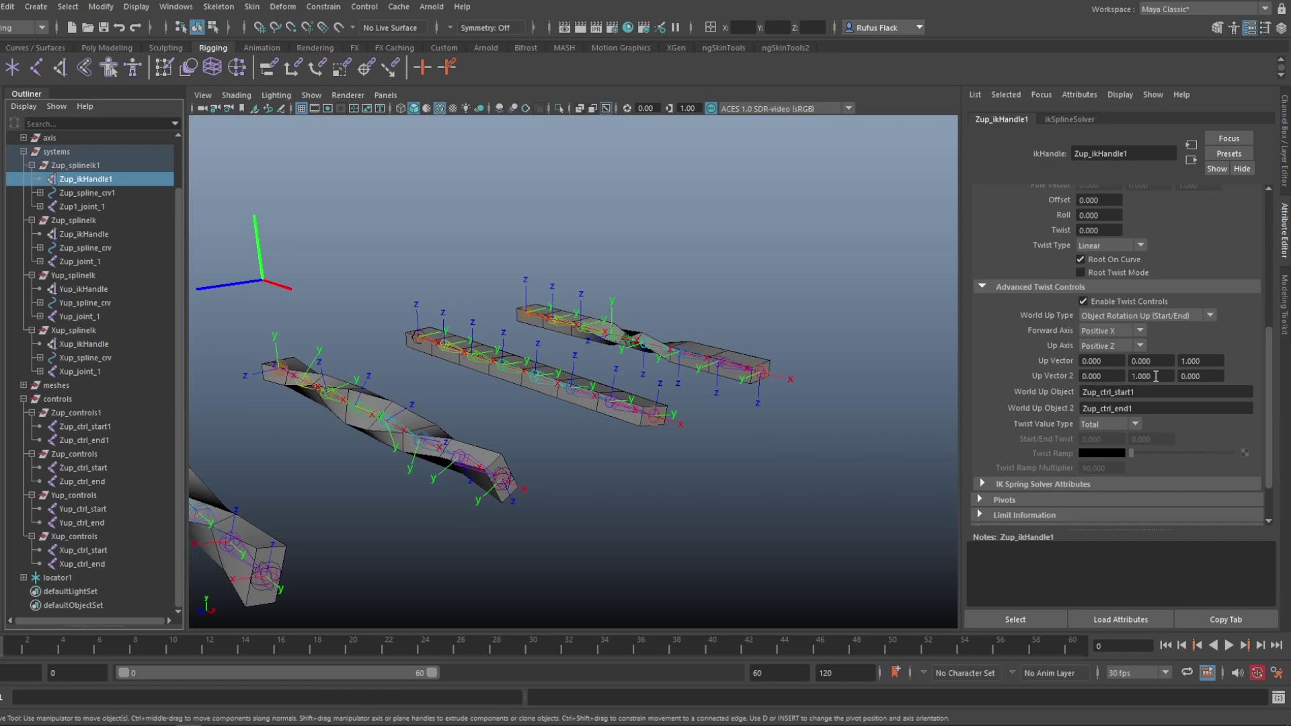
pyautogui.click(1133, 377)
pyautogui.write('-')
pyautogui.press('Return')
pyautogui.keyDown('alt'); pyautogui.moveTo(706, 414); pyautogui.dragTo(686, 464); pyautogui.keyUp('alt')
# - Rotate Zup_ctrl_end1 back and forth on X to twist and untwist the upper chain
pyautogui.click(81, 440)
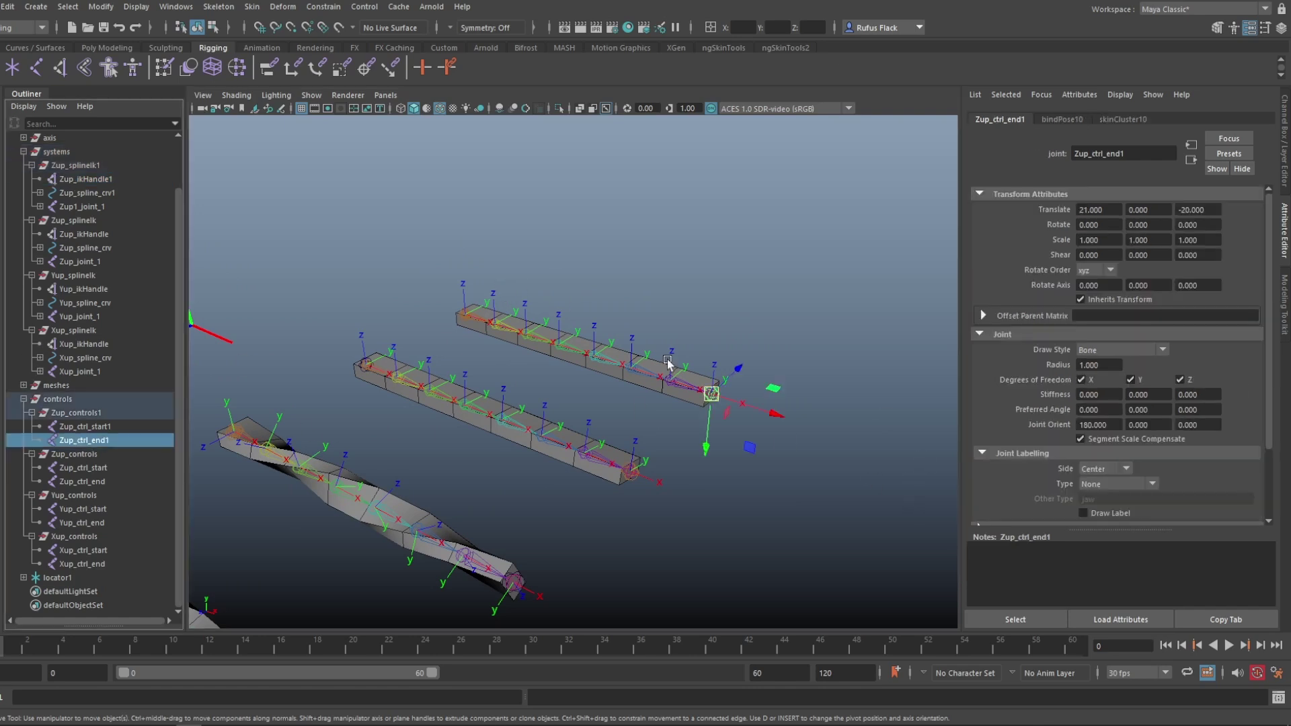
pyautogui.press('e')
pyautogui.moveTo(677, 393); pyautogui.dragTo(657, 463)
pyautogui.moveTo(704, 381); pyautogui.dragTo(670, 435)
pyautogui.moveTo(693, 394); pyautogui.dragTo(740, 282)
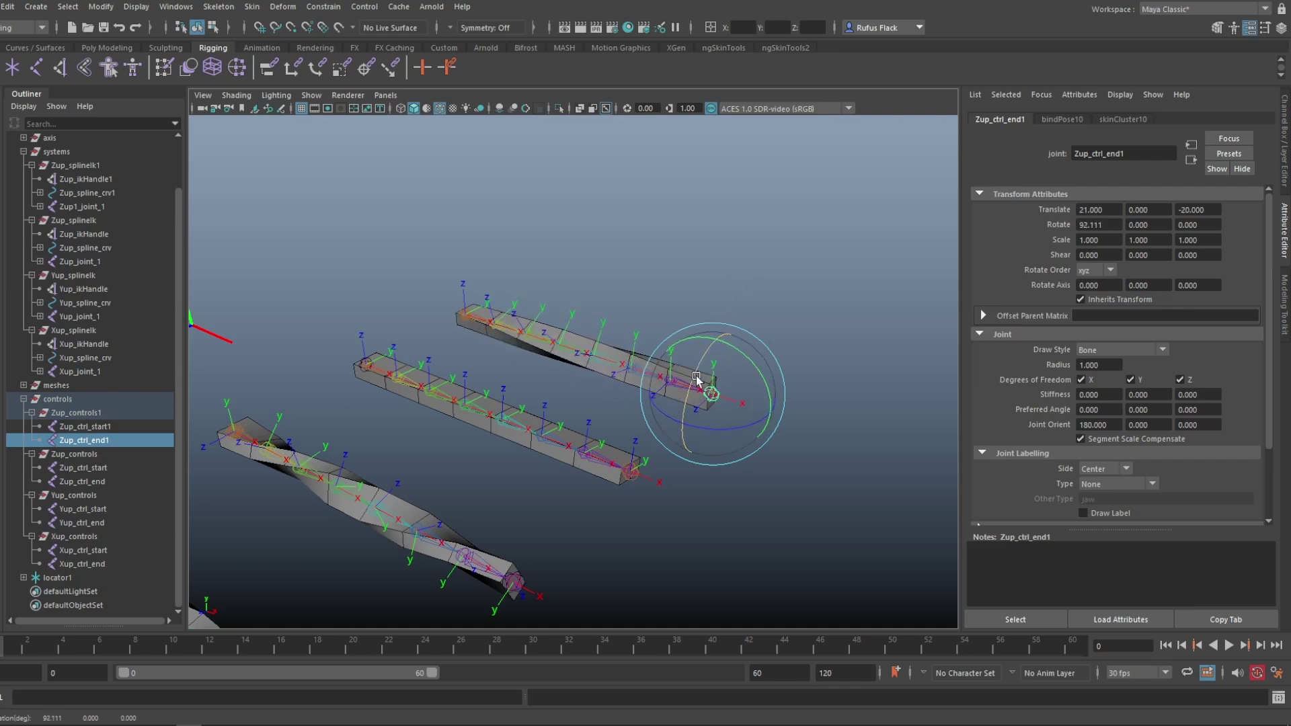
pyautogui.moveTo(696, 384); pyautogui.dragTo(729, 338)
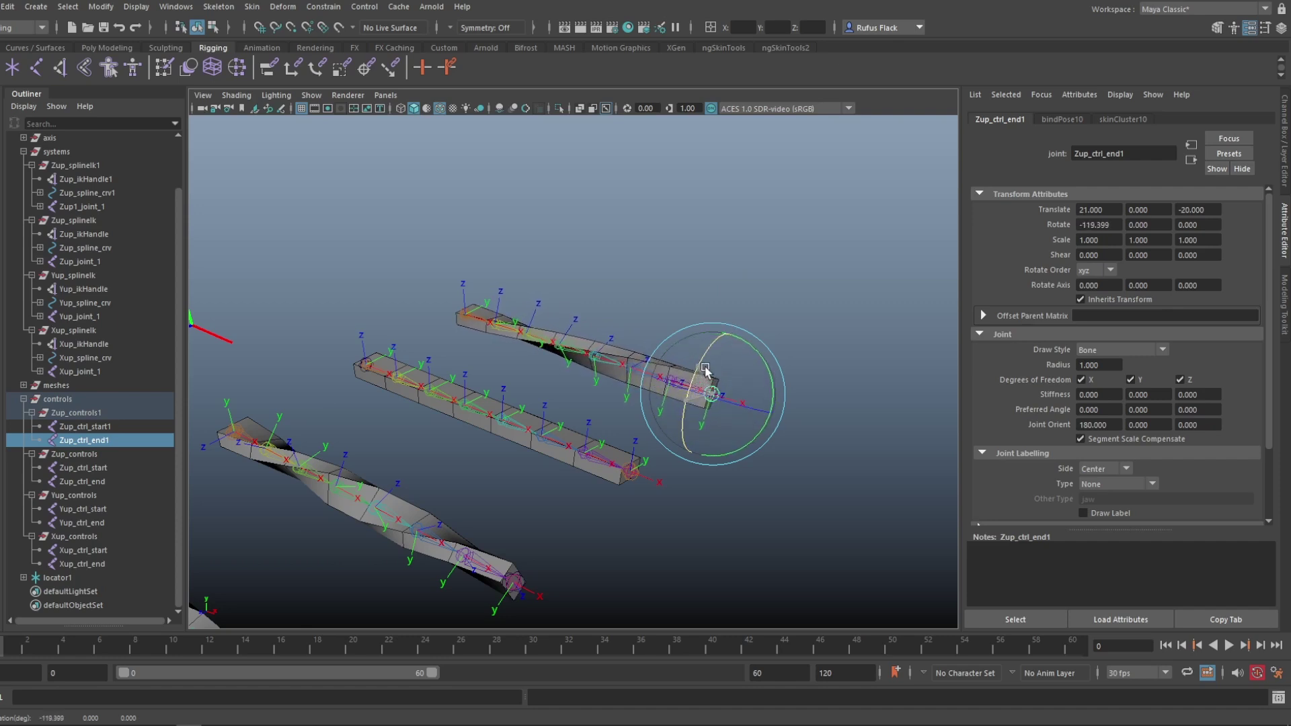
pyautogui.moveTo(700, 362); pyautogui.dragTo(665, 475)
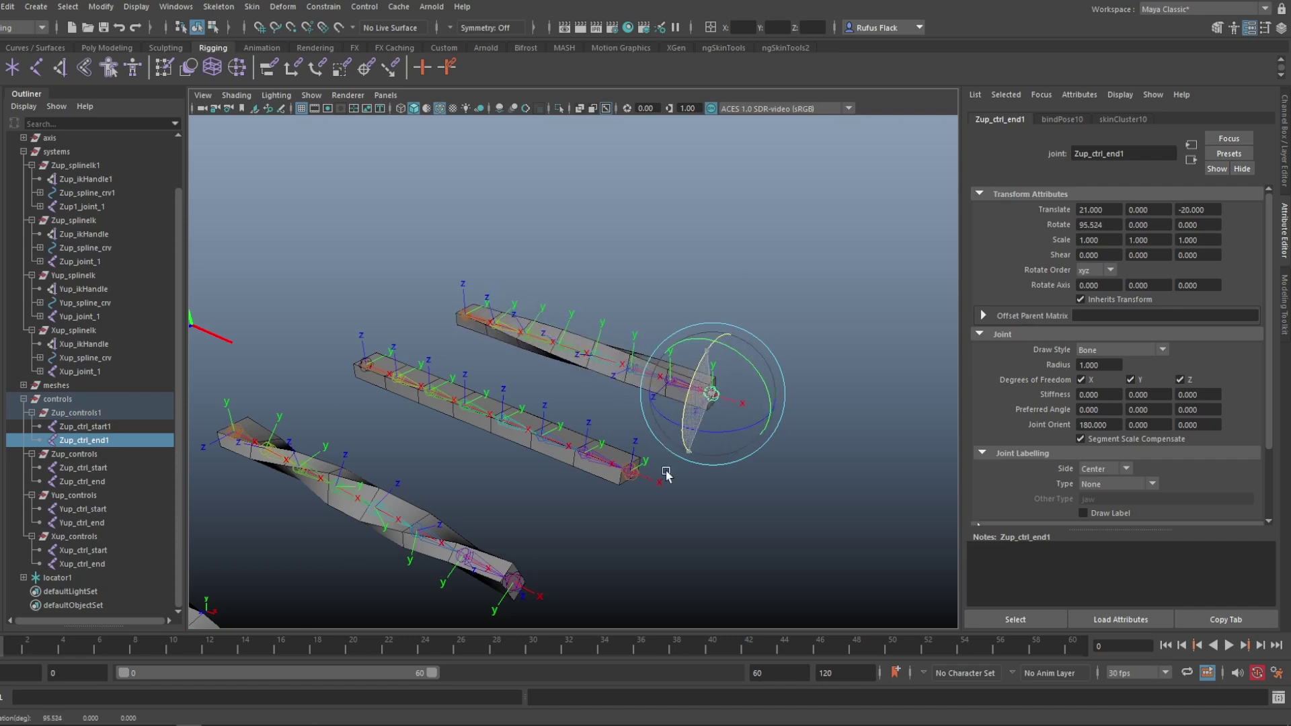
pyautogui.moveTo(702, 358); pyautogui.dragTo(682, 396)
pyautogui.moveTo(713, 345)
pyautogui.mouseDown()
pyautogui.moveTo(687, 396)
pyautogui.moveTo(704, 368)
pyautogui.mouseUp()
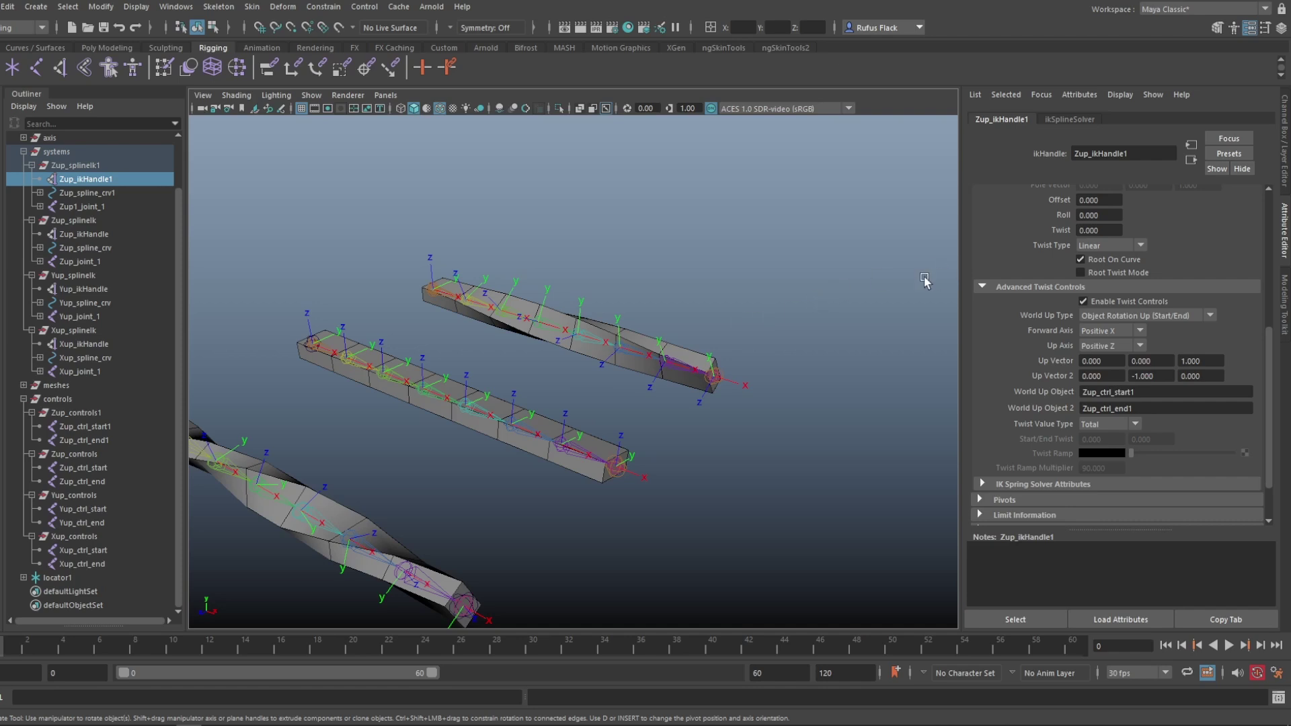
# - Set Zup_ikHandle1's World Up Type to Relative and Twist Value Type to Start/End
pyautogui.click(1099, 316)
pyautogui.click(1109, 427)
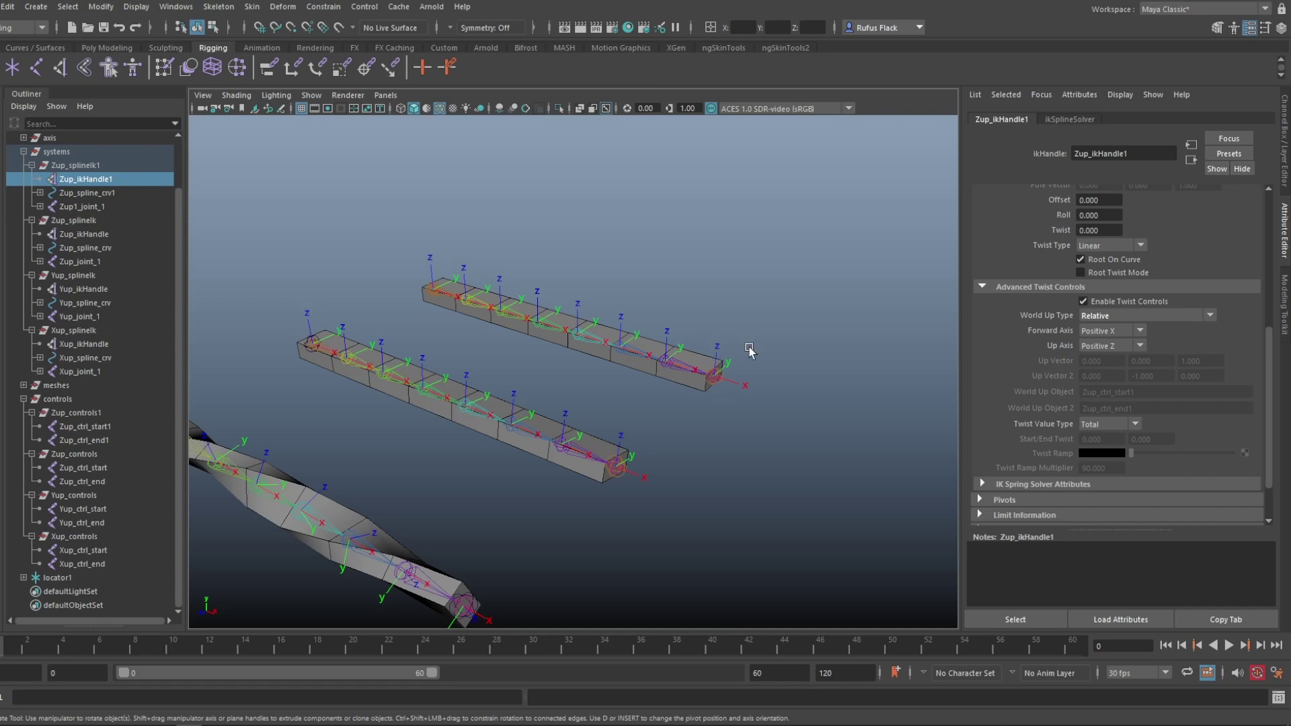
pyautogui.click(1098, 426)
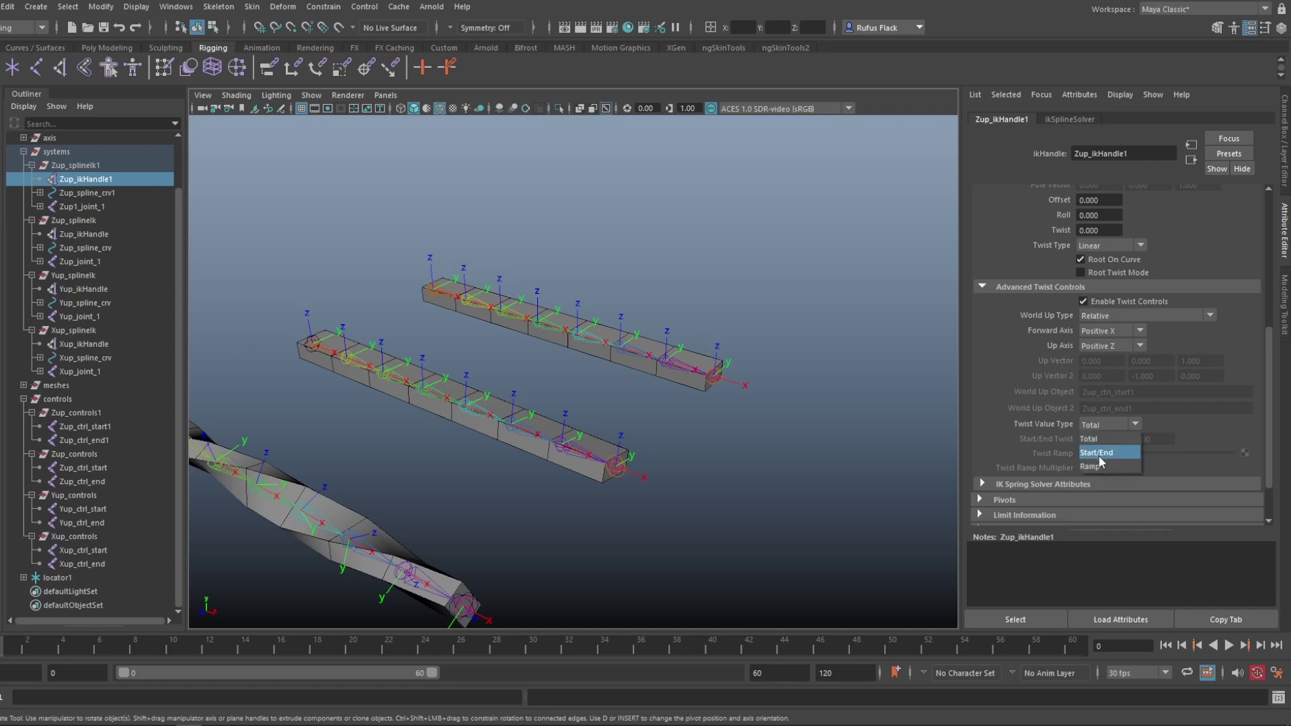
pyautogui.click(1099, 453)
# - Drag the end twist value past -480 to test the twist, then reset it to 0
pyautogui.keyDown('ctrl'); pyautogui.moveTo(1155, 441); pyautogui.dragTo(746, 455); pyautogui.keyUp('ctrl')
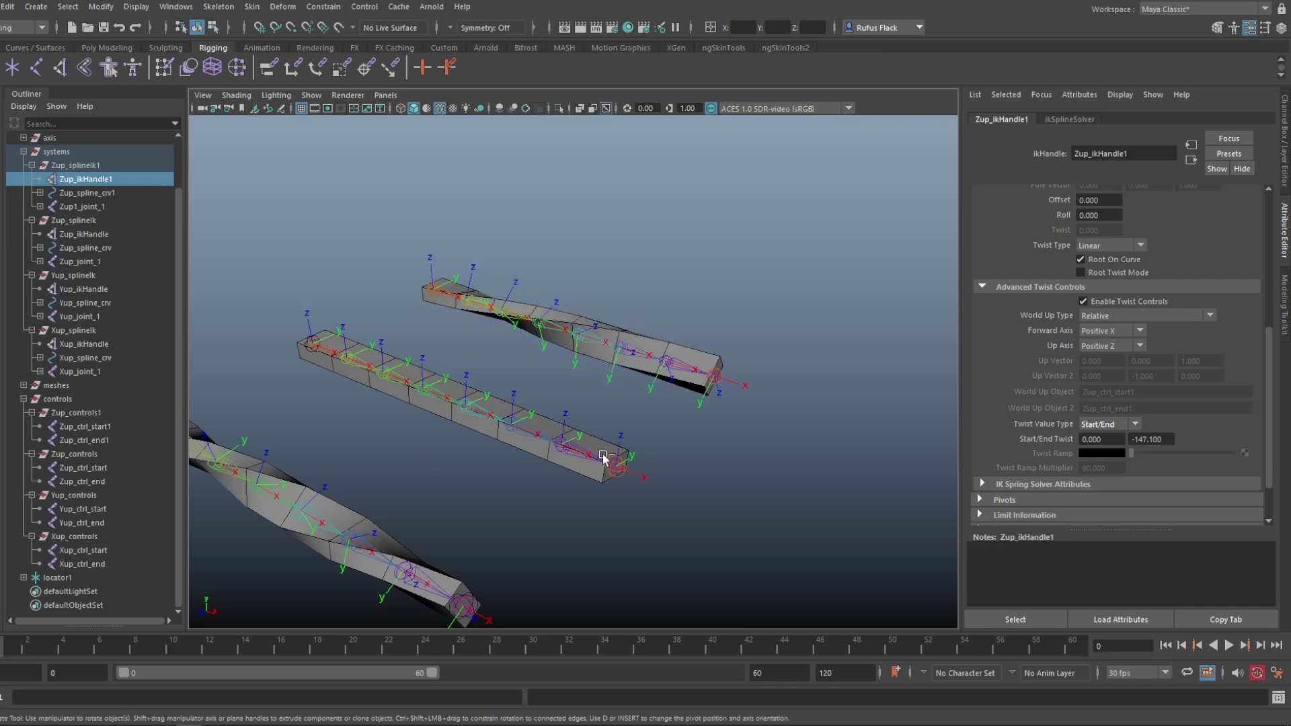
pyautogui.keyDown('ctrl'); pyautogui.moveTo(1154, 440); pyautogui.dragTo(1098, 459); pyautogui.keyUp('ctrl')
pyautogui.keyDown('ctrl'); pyautogui.moveTo(1168, 439); pyautogui.dragTo(1033, 445); pyautogui.keyUp('ctrl')
pyautogui.keyDown('ctrl'); pyautogui.moveTo(1173, 440); pyautogui.dragTo(287, 403); pyautogui.keyUp('ctrl')
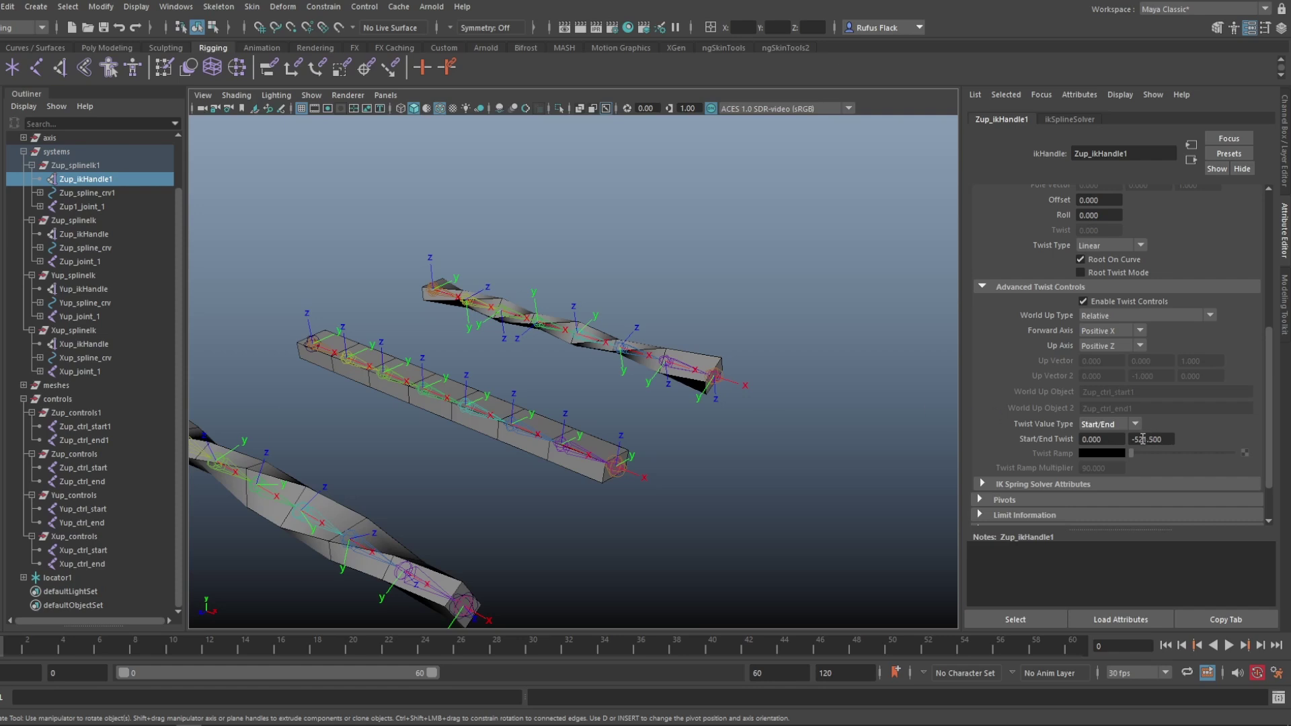
pyautogui.keyDown('ctrl'); pyautogui.moveTo(1151, 440); pyautogui.dragTo(840, 464); pyautogui.keyUp('ctrl')
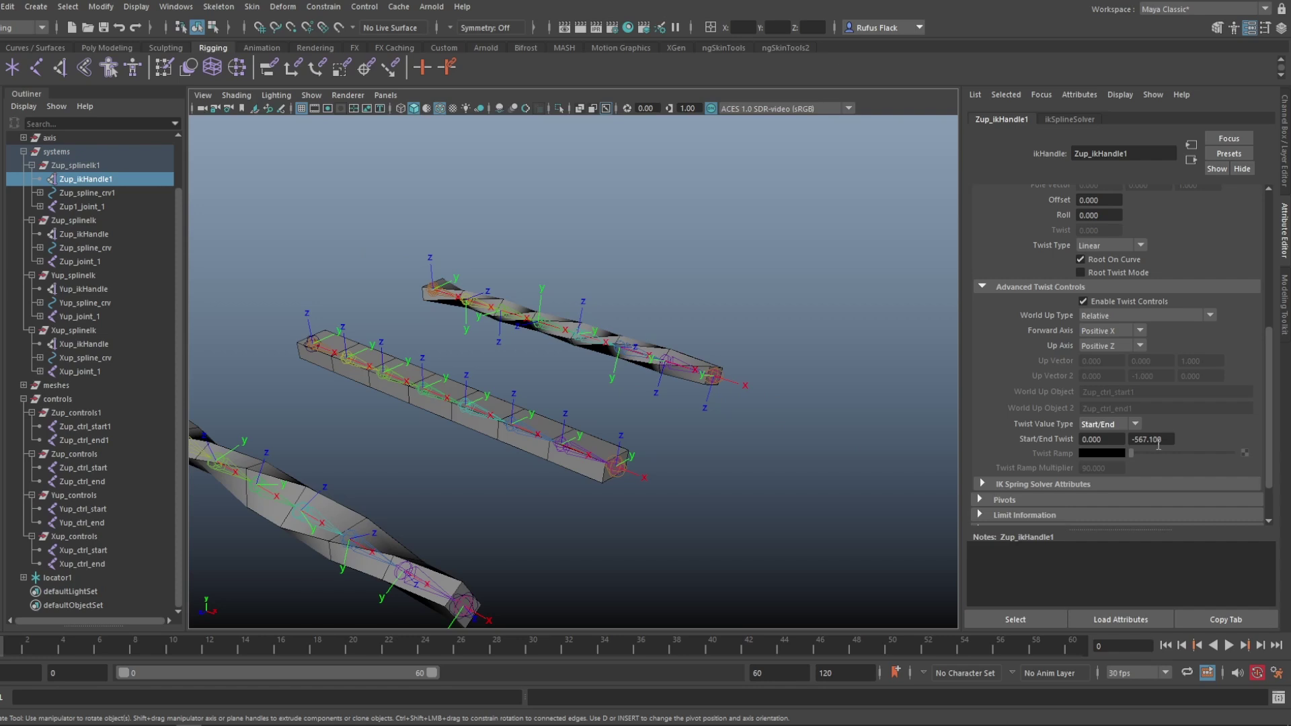
pyautogui.keyDown('ctrl'); pyautogui.moveTo(1157, 438); pyautogui.dragTo(389, 279); pyautogui.keyUp('ctrl')
pyautogui.doubleClick(1152, 439)
pyautogui.write('00')
pyautogui.press('Return')
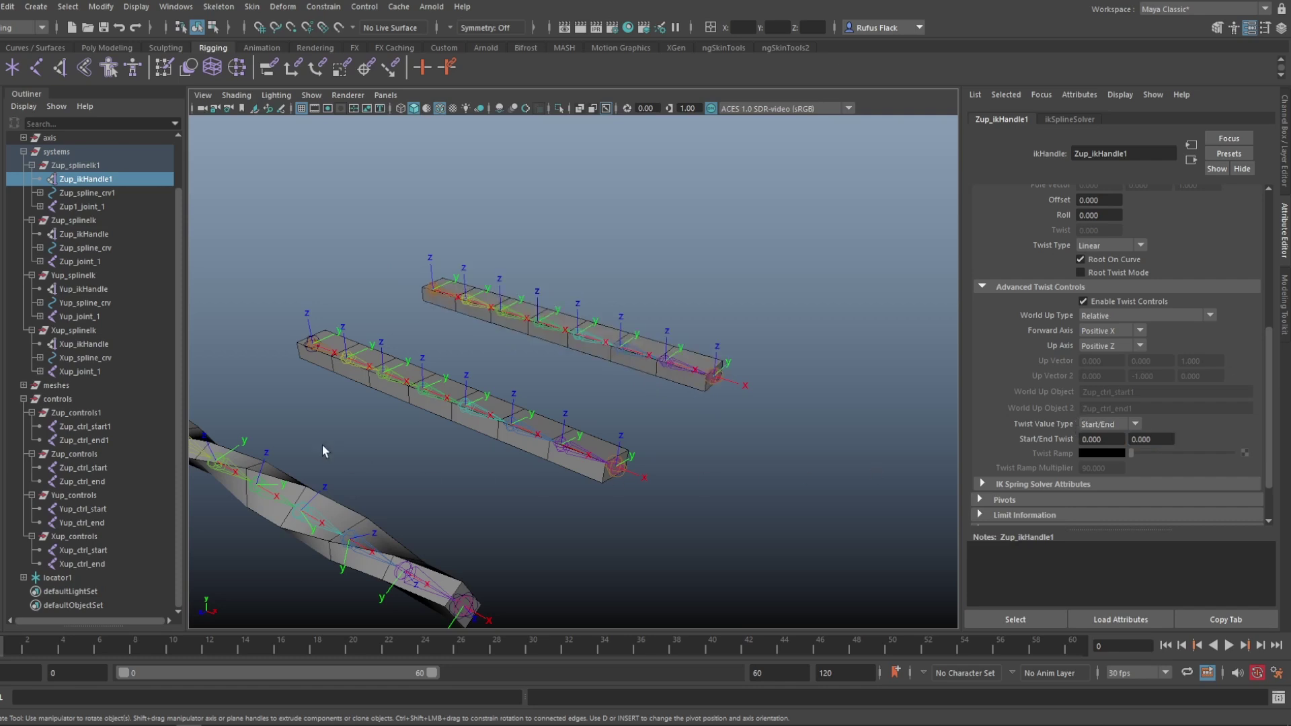
# - Test-rotate Zup_ctrl_end1 on X, then undo it back to Rotate X 119.631
pyautogui.click(107, 438)
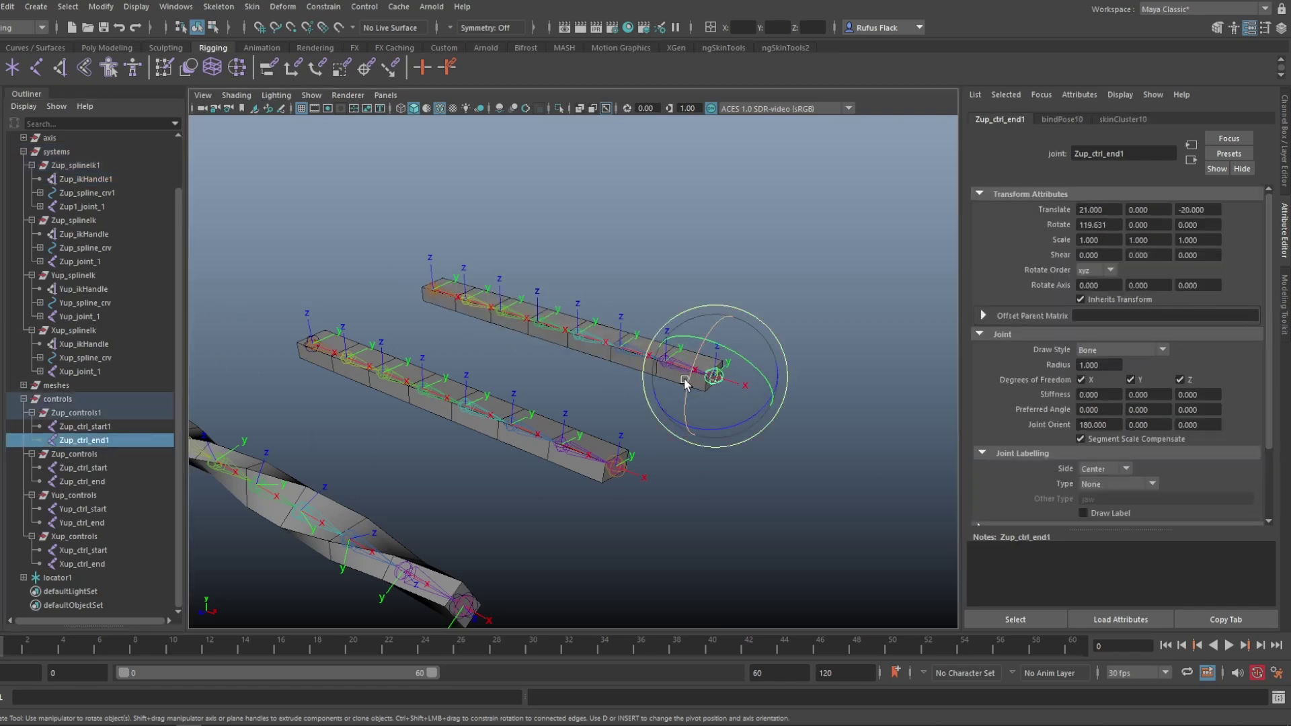
pyautogui.moveTo(684, 382); pyautogui.dragTo(660, 399)
pyautogui.hotkey('ctrl', 'z')
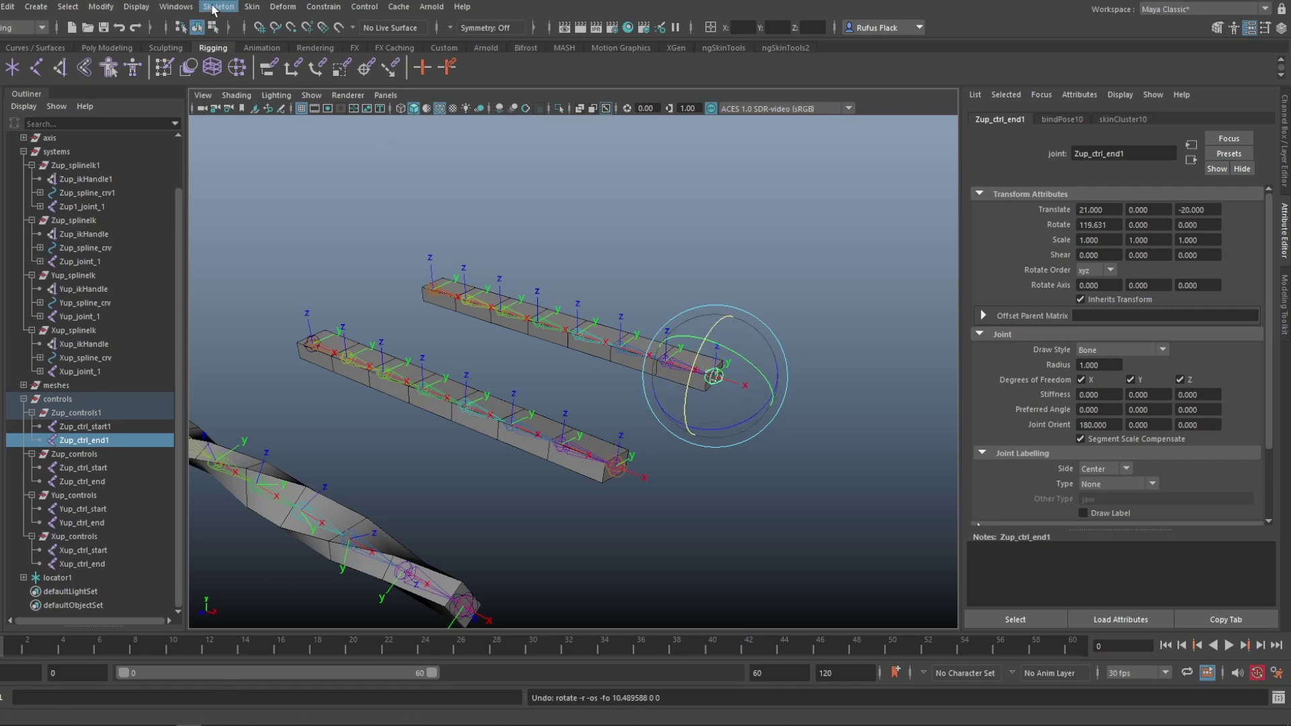
# - Open the Node Editor with Zup_ctrl_end1 and add Zup_ikHandle1 to the graph
pyautogui.click(174, 8)
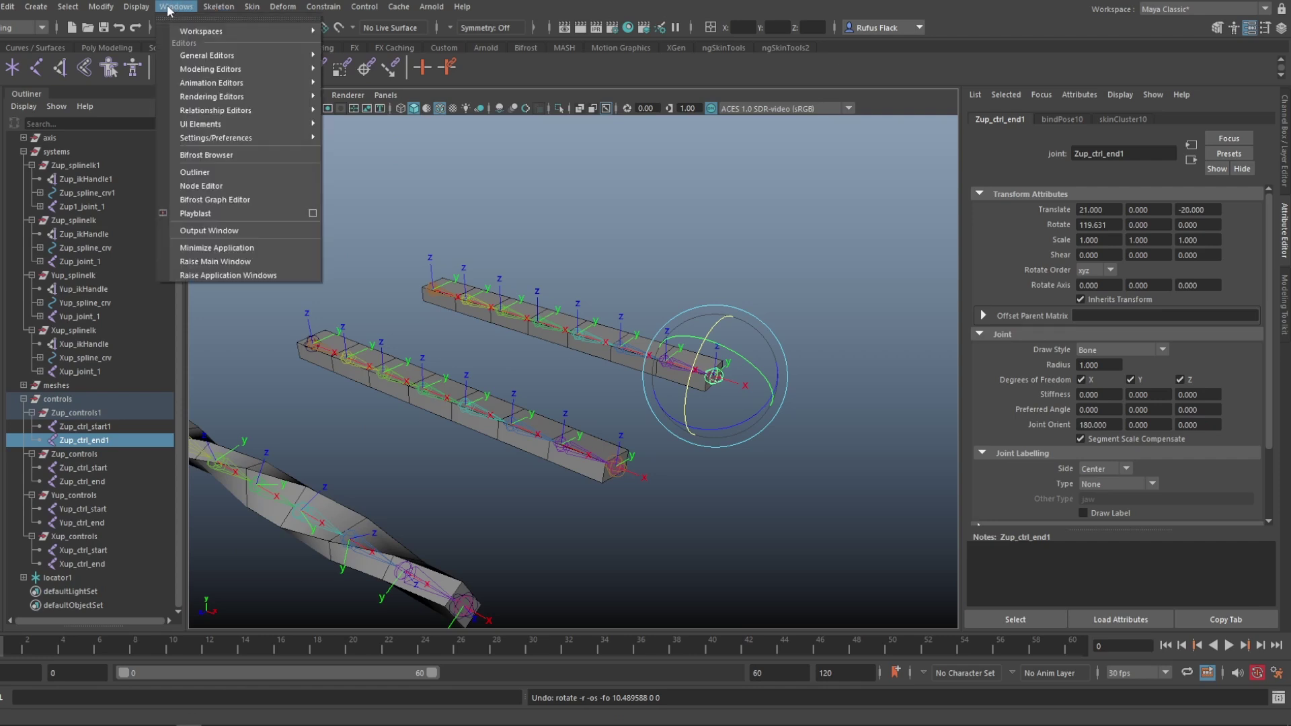
pyautogui.click(202, 186)
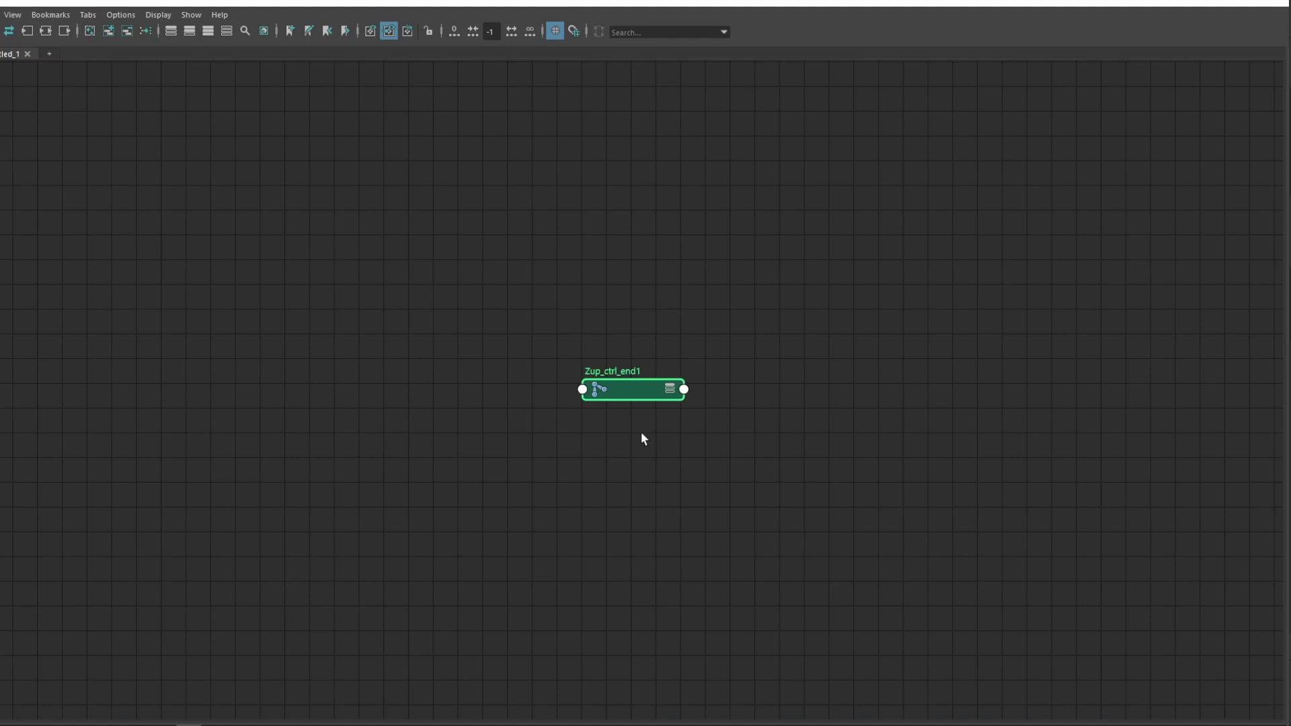
pyautogui.moveTo(634, 385); pyautogui.dragTo(531, 371)
pyautogui.moveTo(496, 8); pyautogui.dragTo(777, 169)
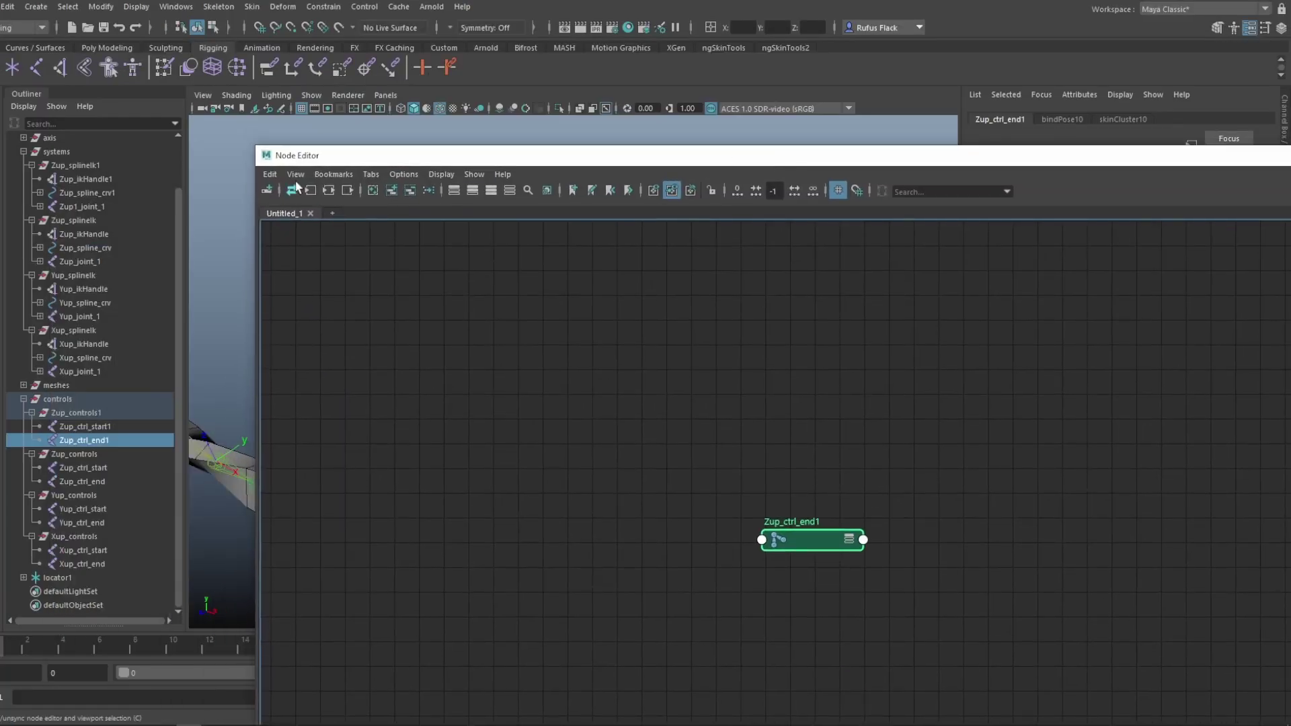
pyautogui.click(120, 179)
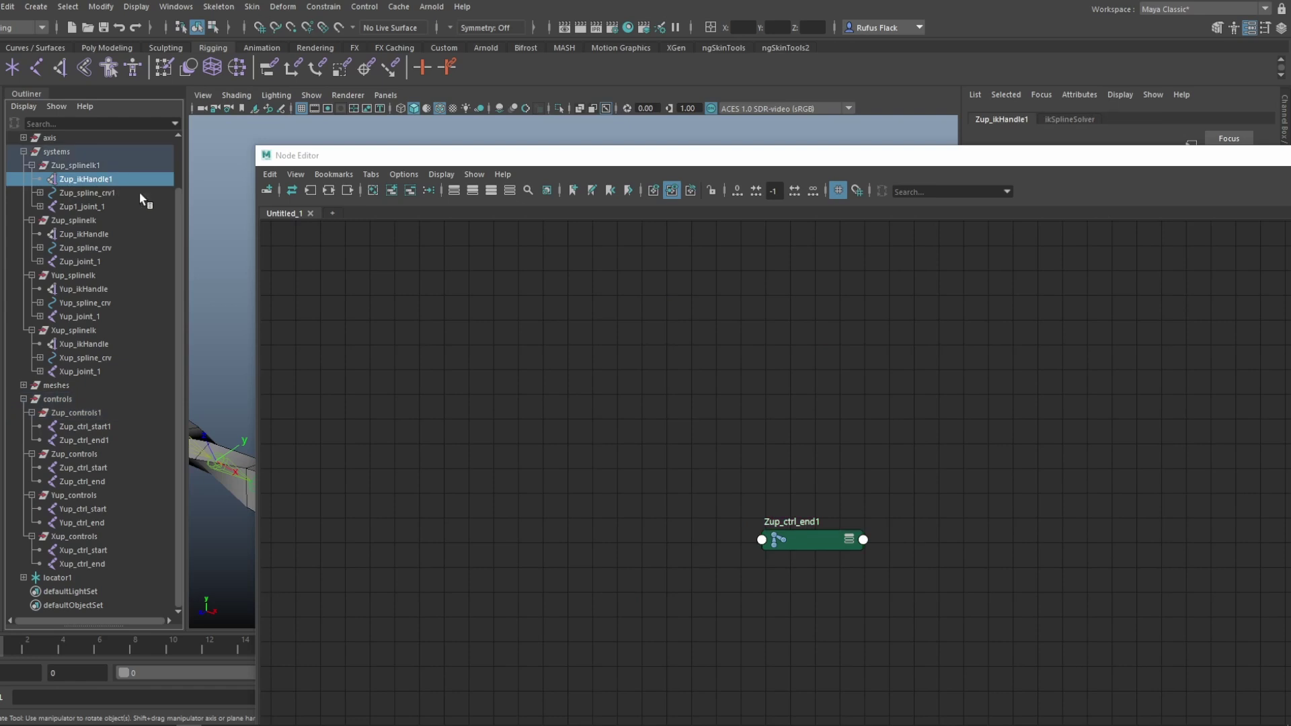
pyautogui.click(392, 190)
pyautogui.press('f')
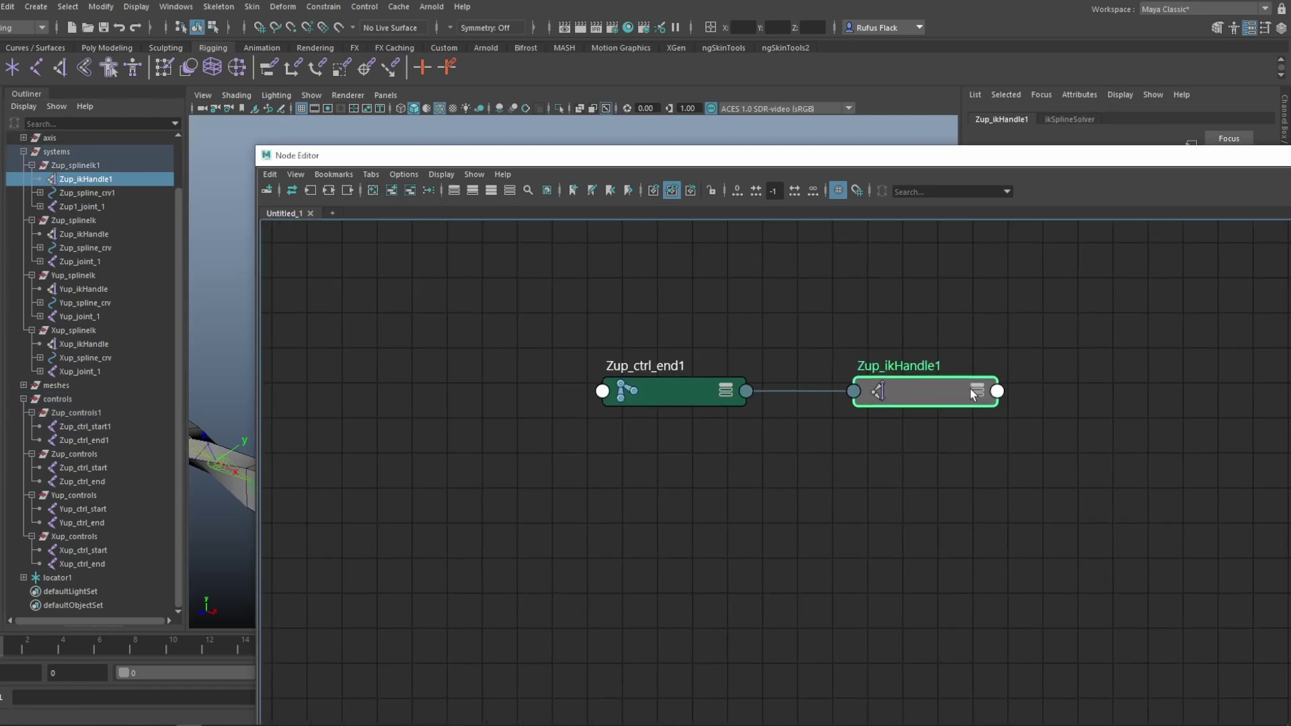
# - Show both nodes' full attribute lists and expand Zup_ctrl_end1's Rotate into X, Y and Z
pyautogui.click(973, 394)
pyautogui.click(973, 394)
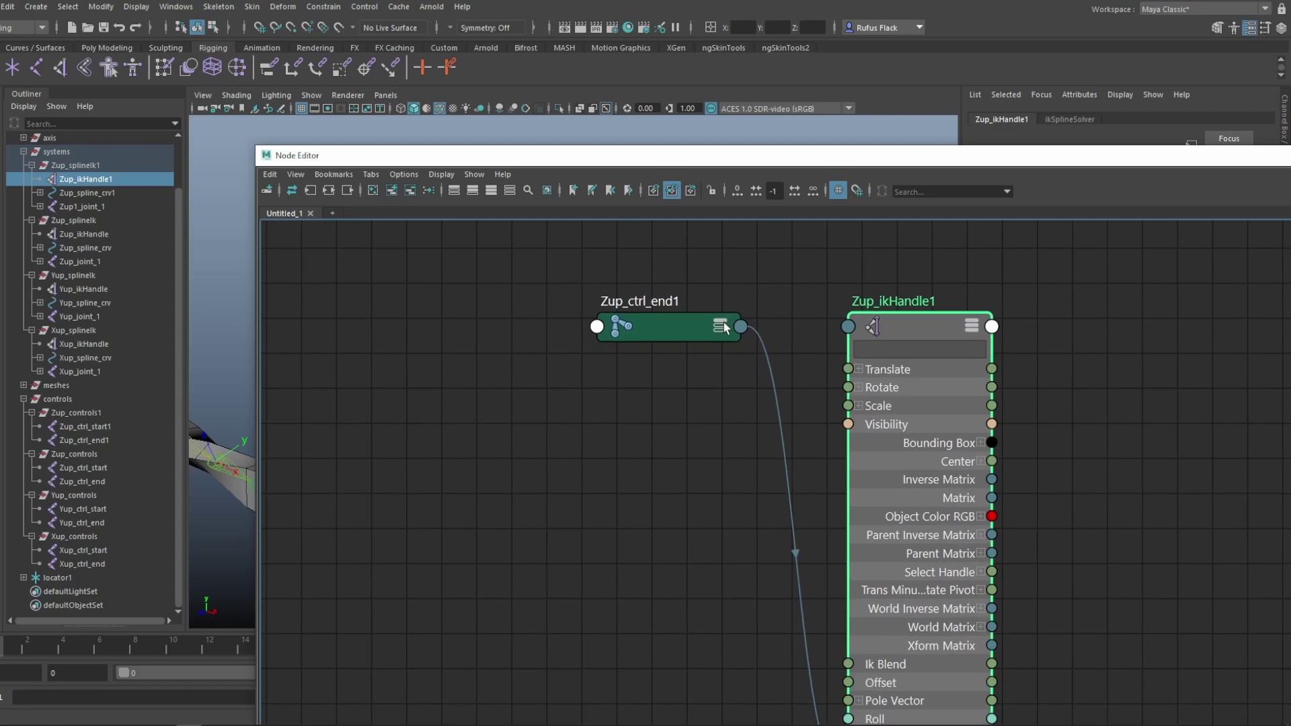
pyautogui.click(721, 326)
pyautogui.click(720, 326)
pyautogui.moveTo(688, 320); pyautogui.dragTo(603, 357)
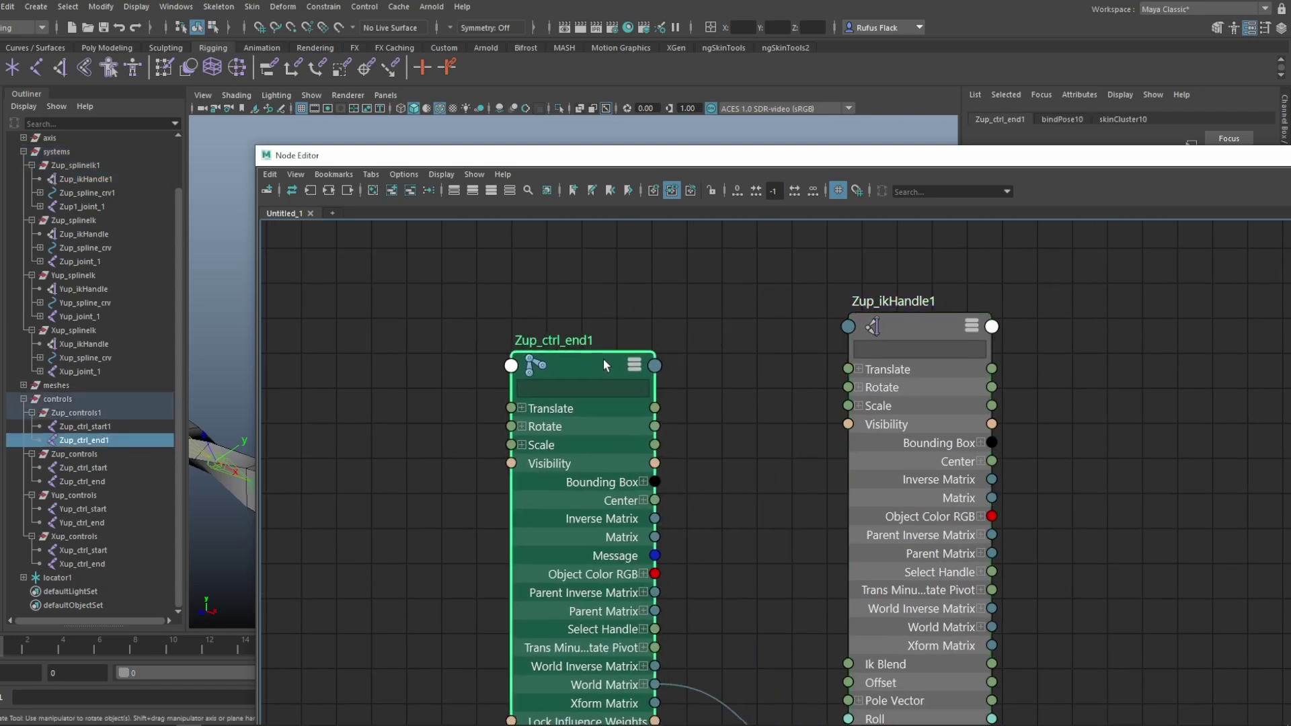
pyautogui.click(521, 426)
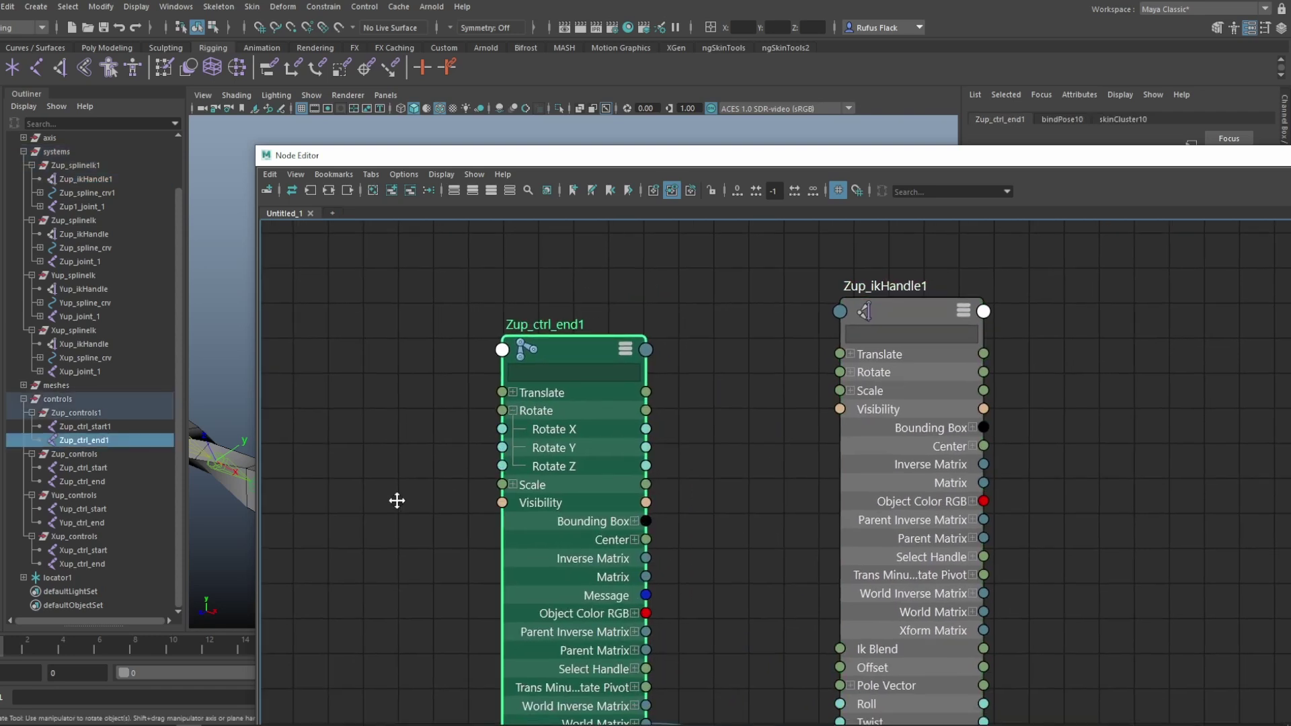
# - Connect Rotate X to Zup_ikHandle1's dTwistEnd input, then minimize the Node Editor
pyautogui.moveTo(614, 413); pyautogui.dragTo(826, 295)
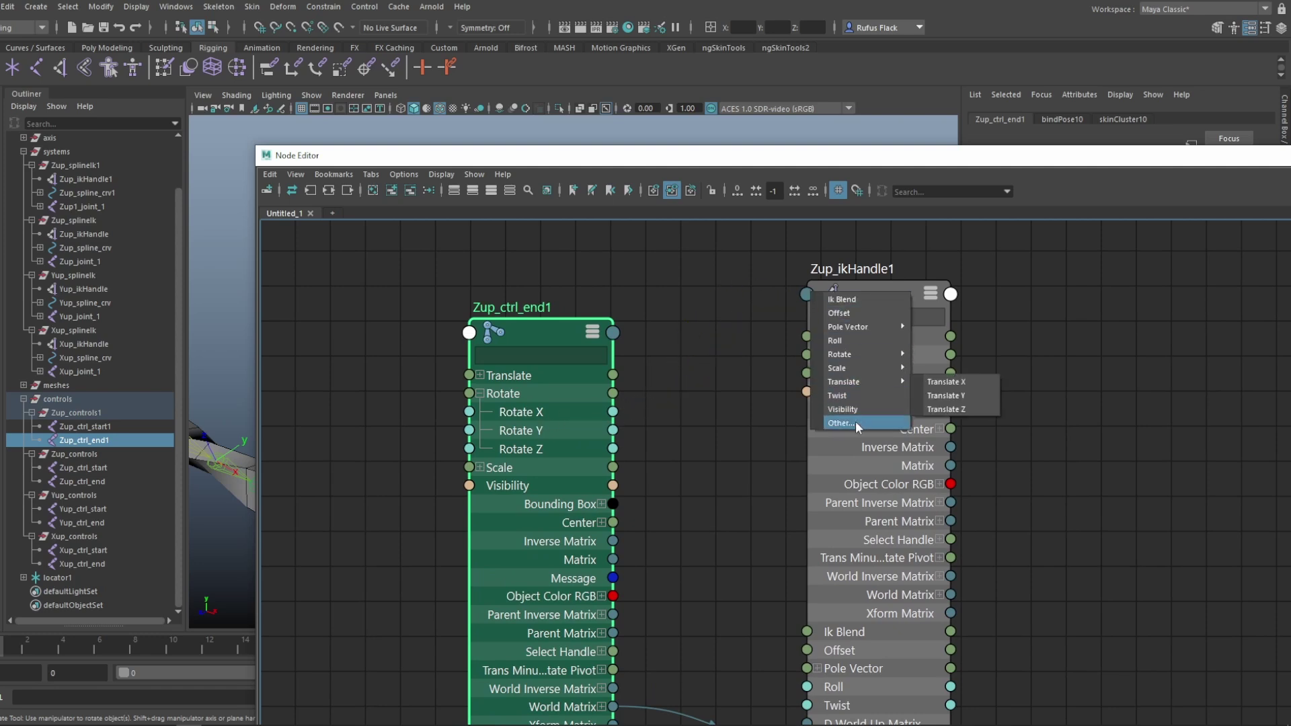
pyautogui.click(855, 421)
pyautogui.scroll(-20, 567, 480)
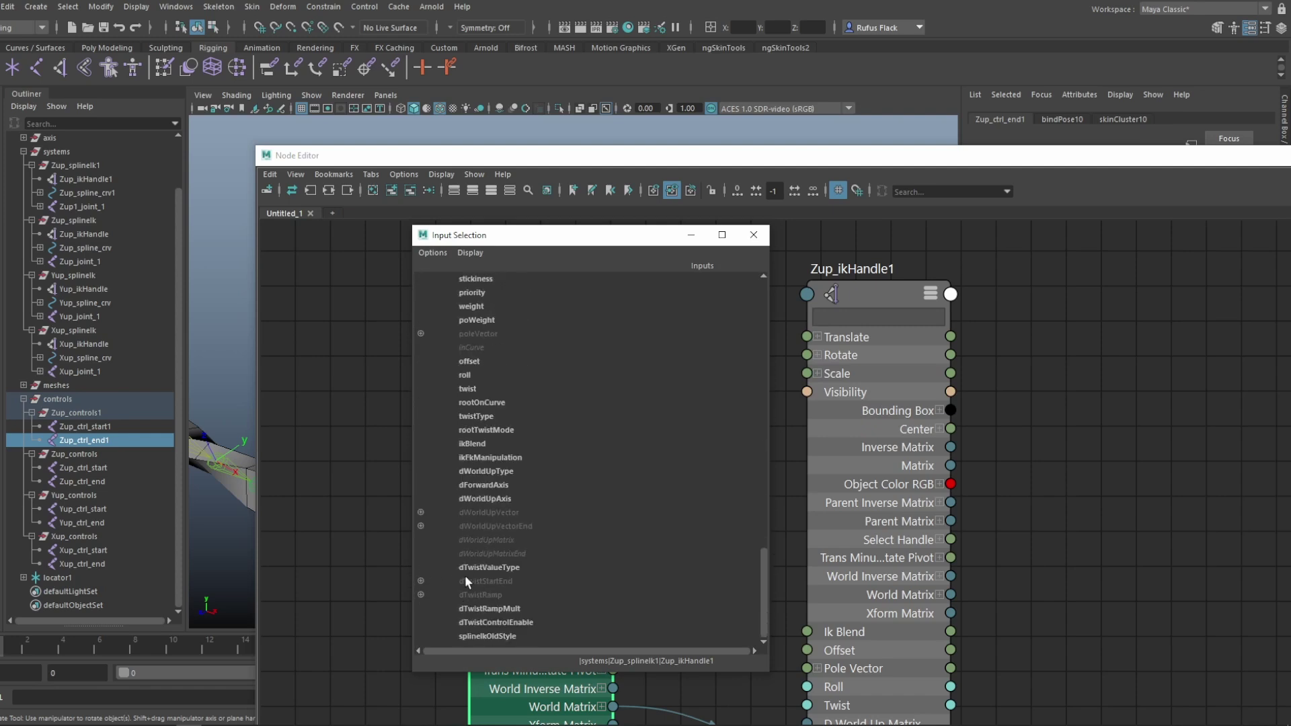
pyautogui.click(421, 581)
pyautogui.scroll(-1, 473, 539)
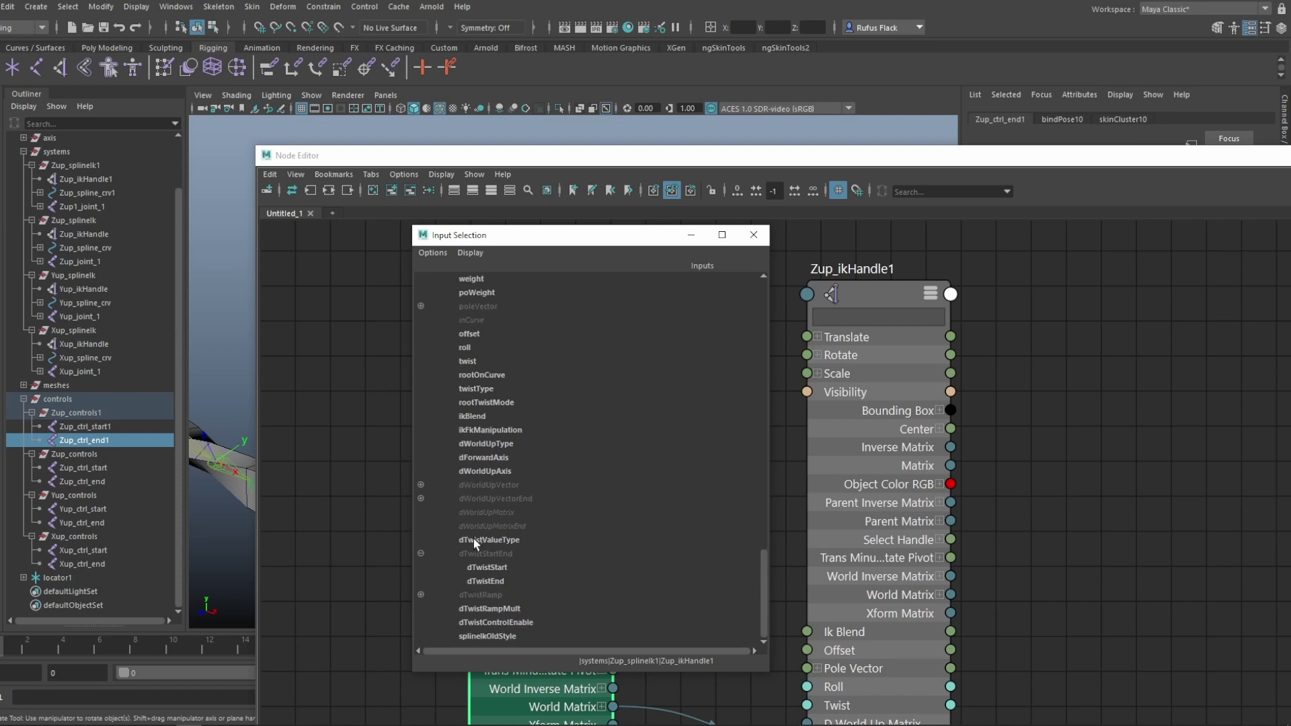
pyautogui.click(496, 581)
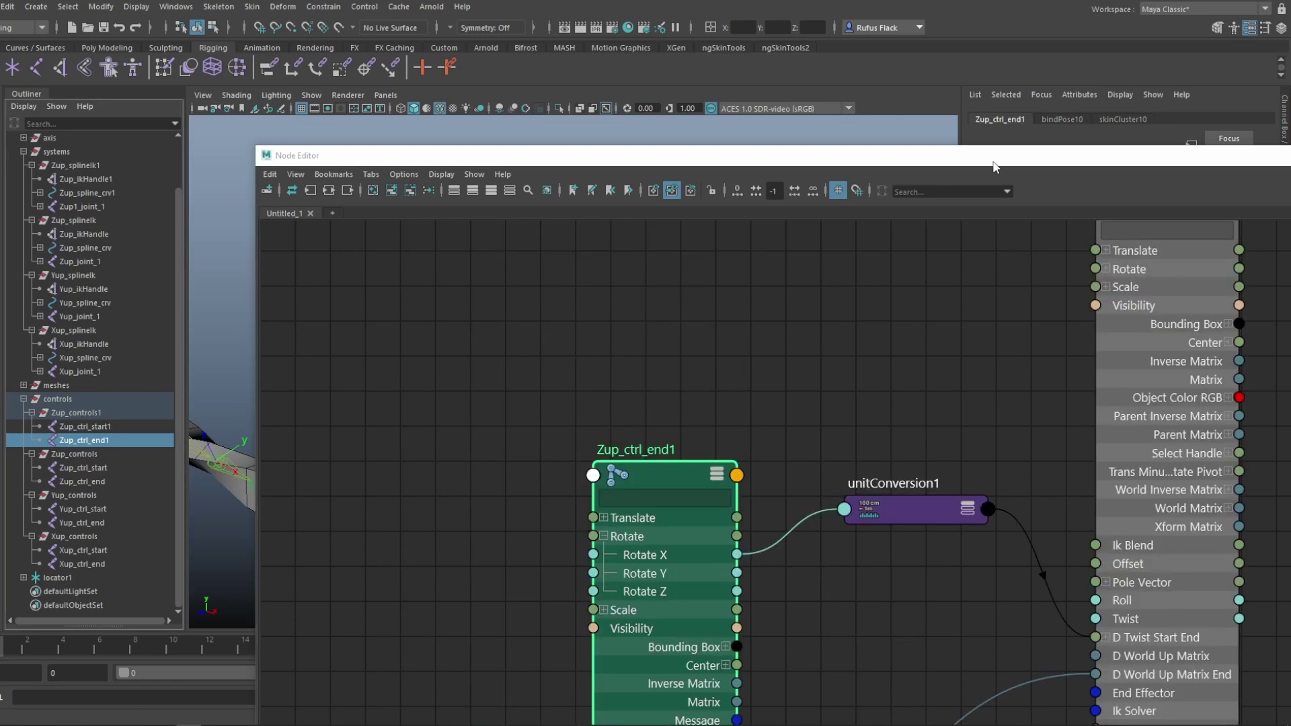
pyautogui.moveTo(997, 167); pyautogui.dragTo(743, 140)
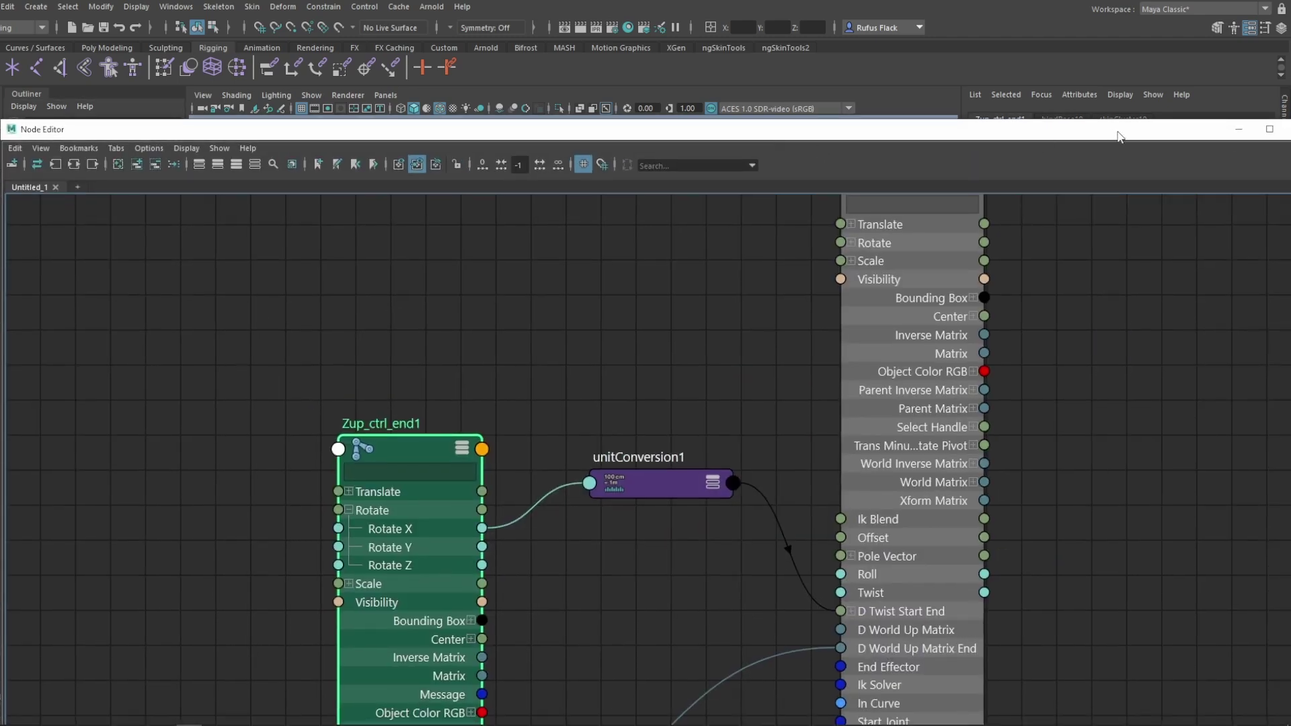
pyautogui.click(1237, 133)
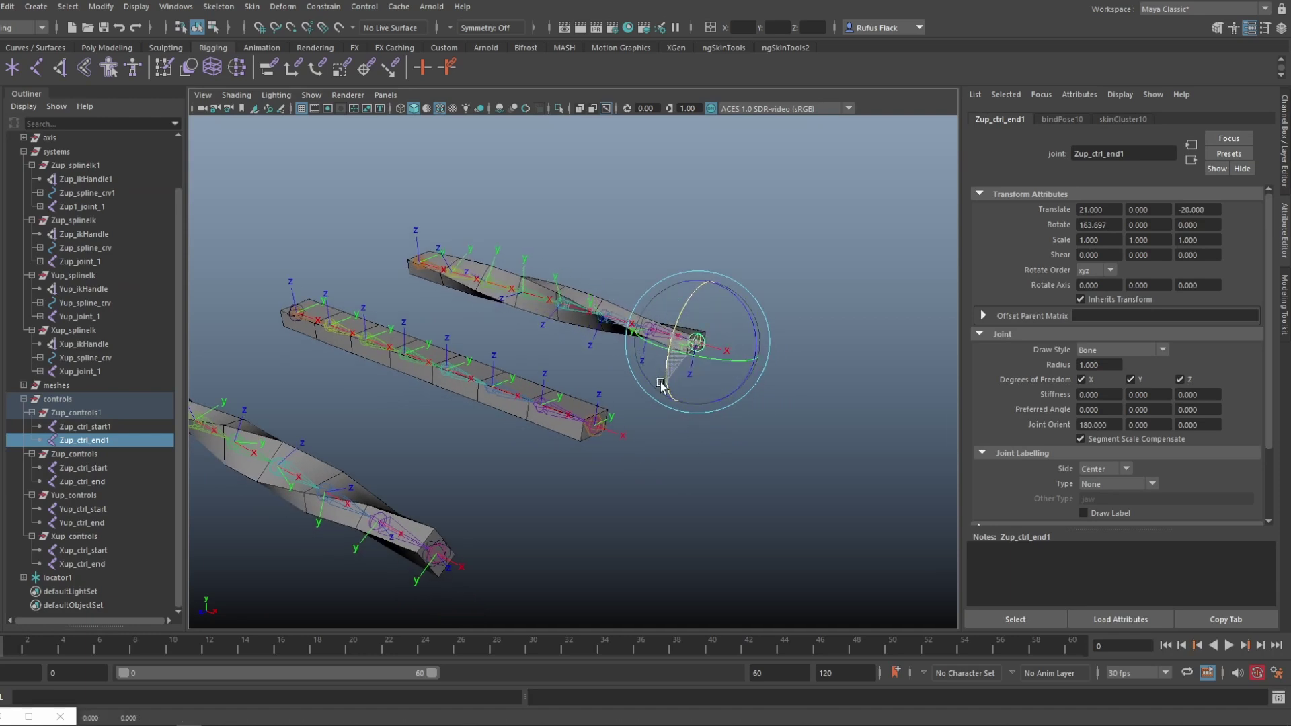
# - Rotate Zup_ctrl_end1 on X to twist the top chain, ending at Rotate X 345.960
pyautogui.moveTo(660, 395); pyautogui.dragTo(669, 351)
pyautogui.moveTo(694, 296); pyautogui.dragTo(675, 340)
pyautogui.moveTo(695, 288)
pyautogui.mouseDown()
pyautogui.moveTo(685, 329)
pyautogui.moveTo(696, 290)
pyautogui.mouseUp()
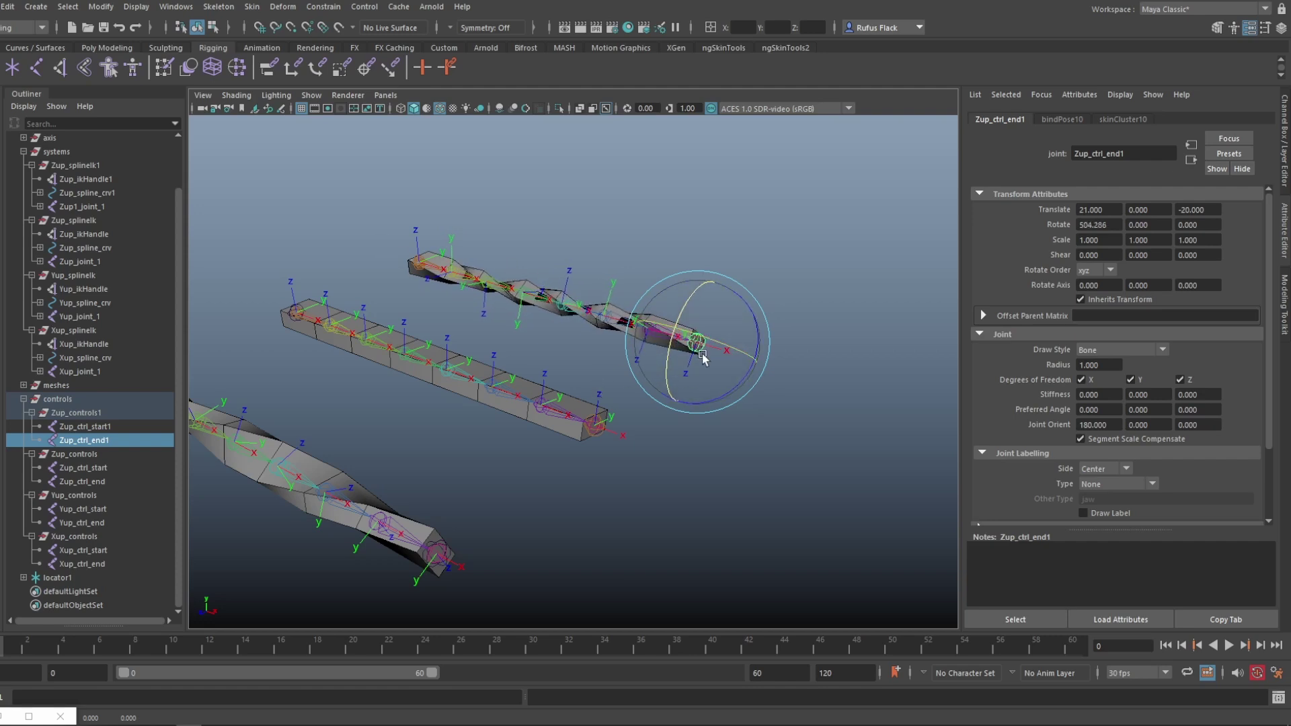
pyautogui.keyDown('alt'); pyautogui.moveTo(645, 359); pyautogui.dragTo(631, 350); pyautogui.keyUp('alt')
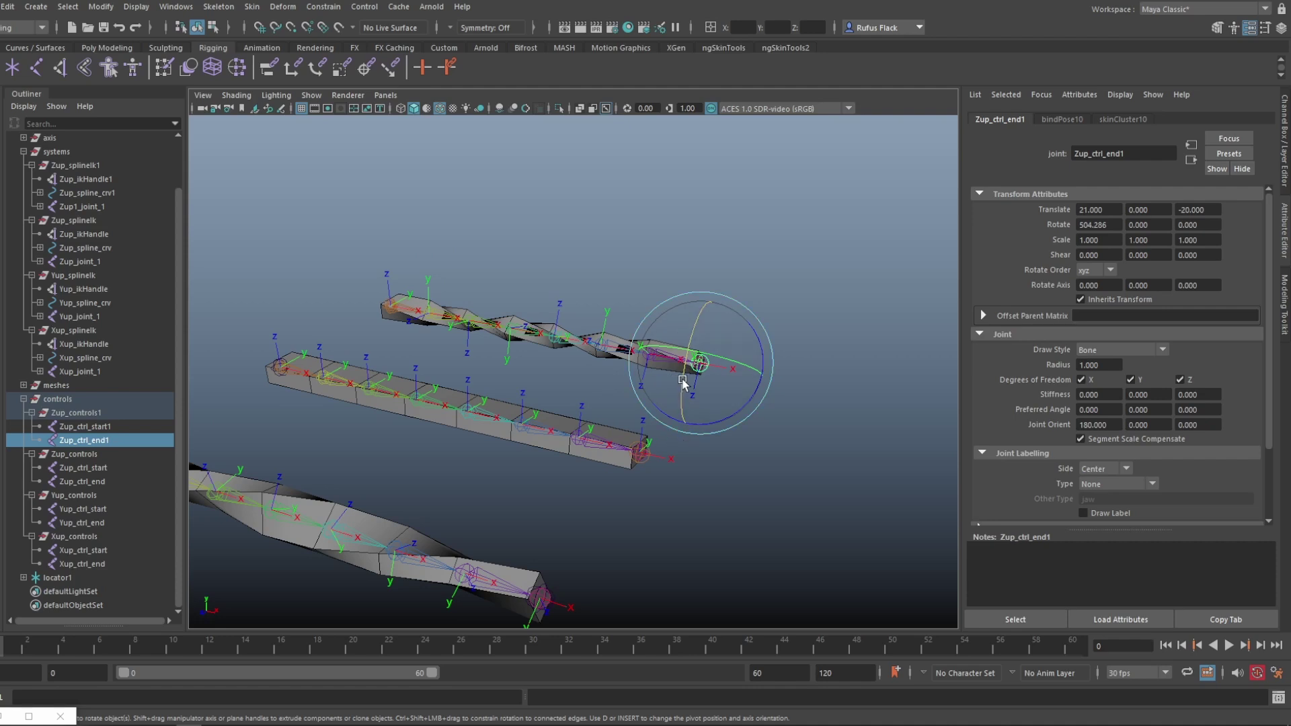
pyautogui.moveTo(682, 381); pyautogui.dragTo(619, 325)
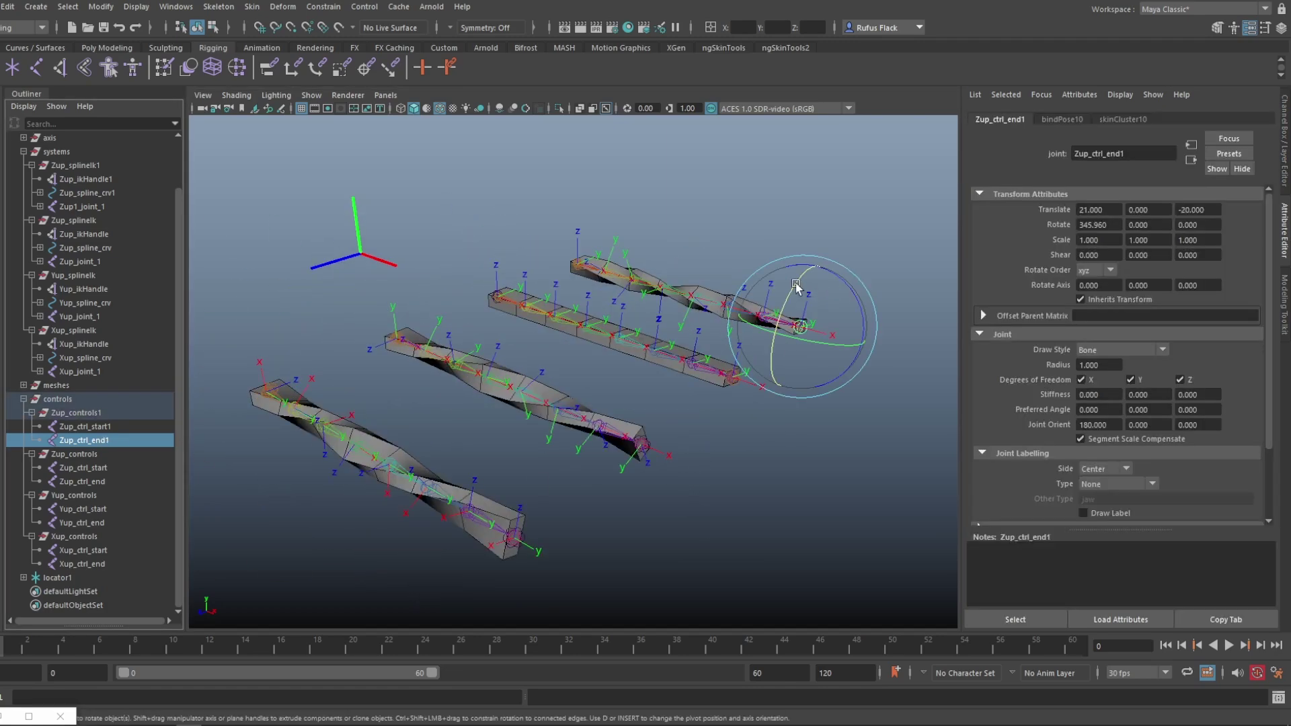
pyautogui.click(694, 214)
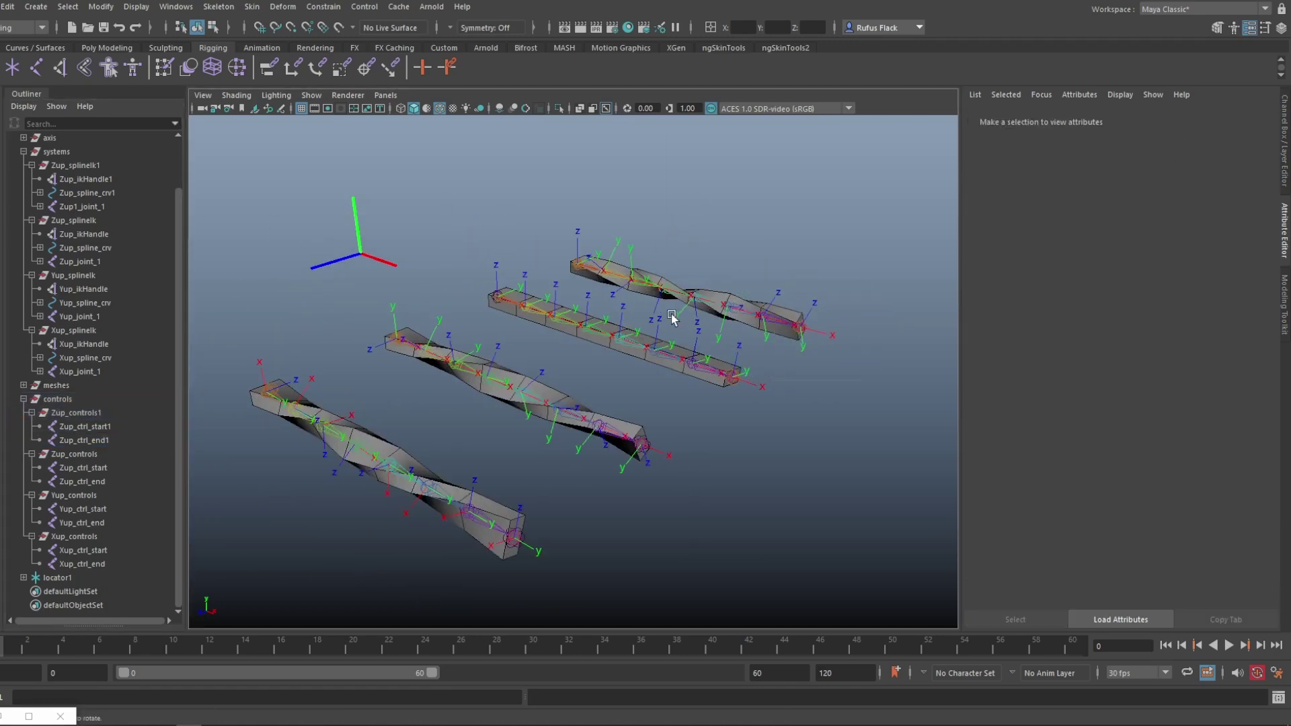